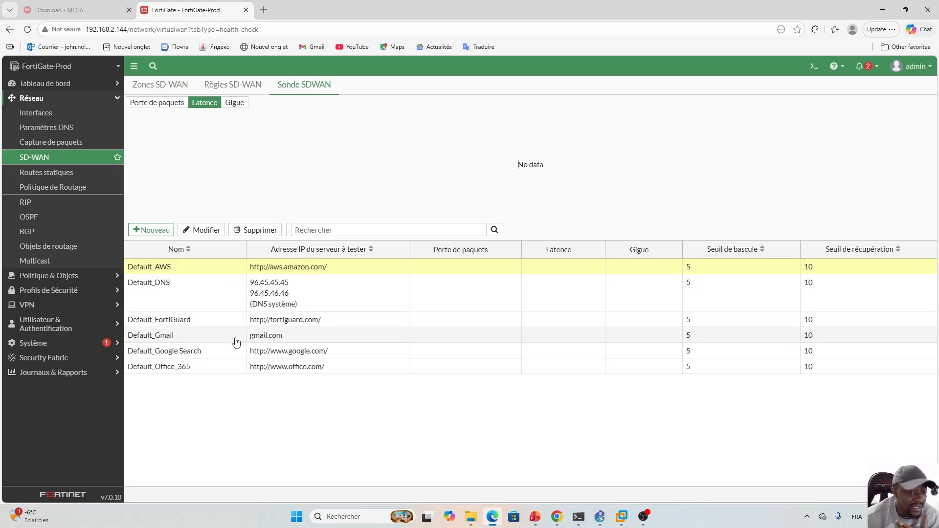
# Step: Examine the Default_DNS probe's protocol, participants, SLA thresholds and link status settings, then leave without saving
pyautogui.doubleClick(210, 296)
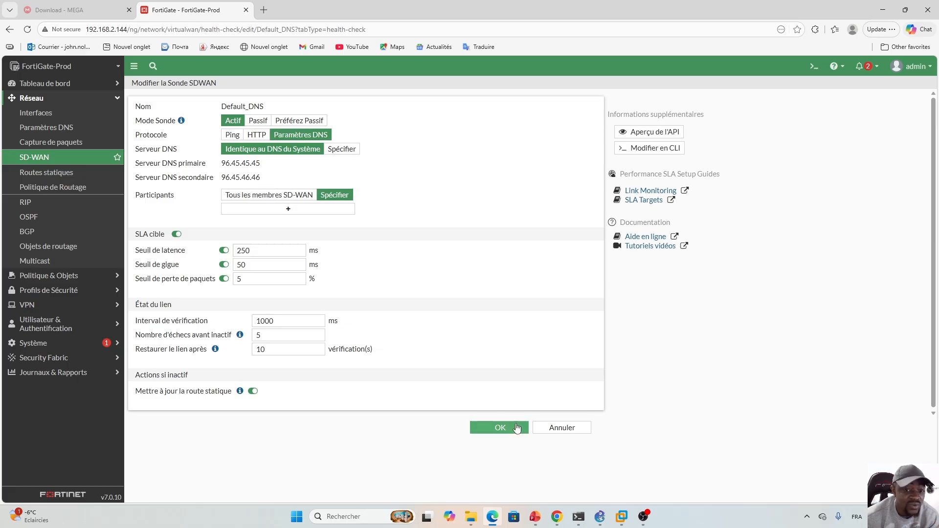
pyautogui.click(557, 429)
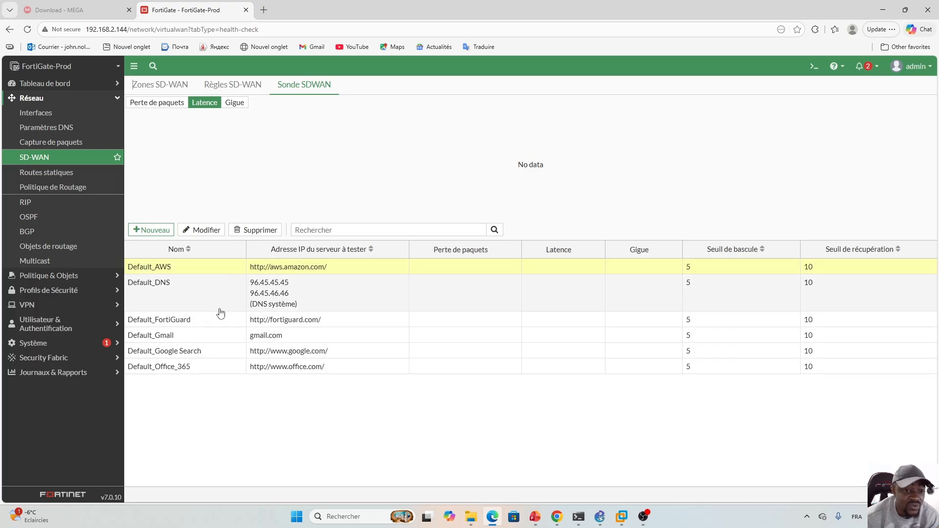
pyautogui.doubleClick(199, 296)
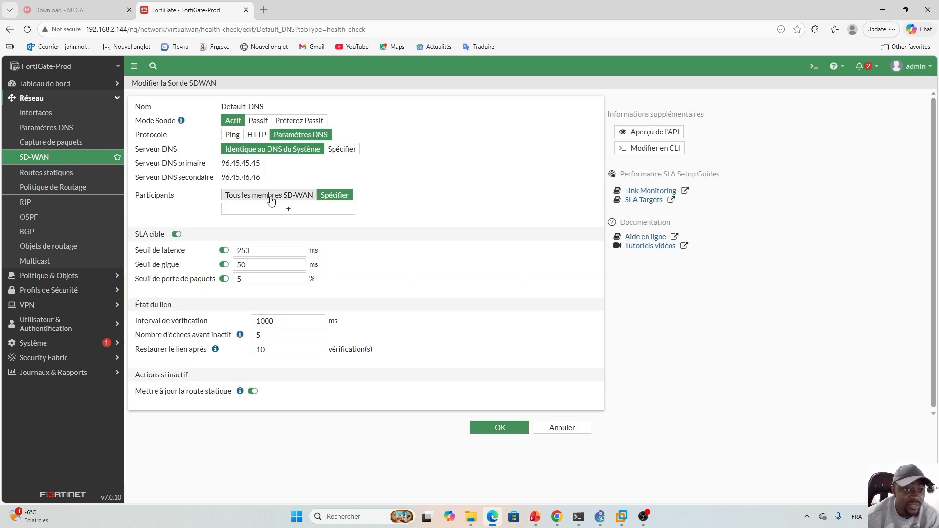
pyautogui.click(561, 428)
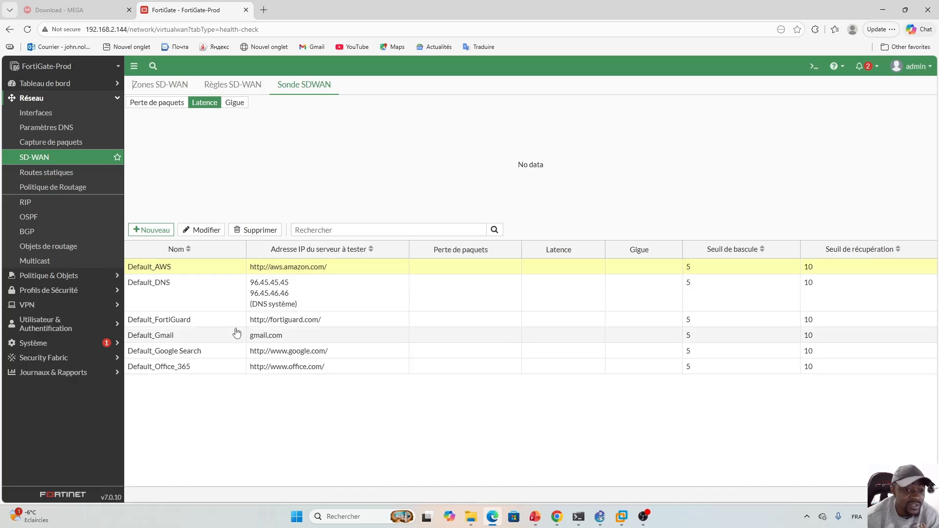
# Step: Examine the Default_FortiGuard probe, try all SD-WAN members as its participants, and leave without saving
pyautogui.doubleClick(215, 321)
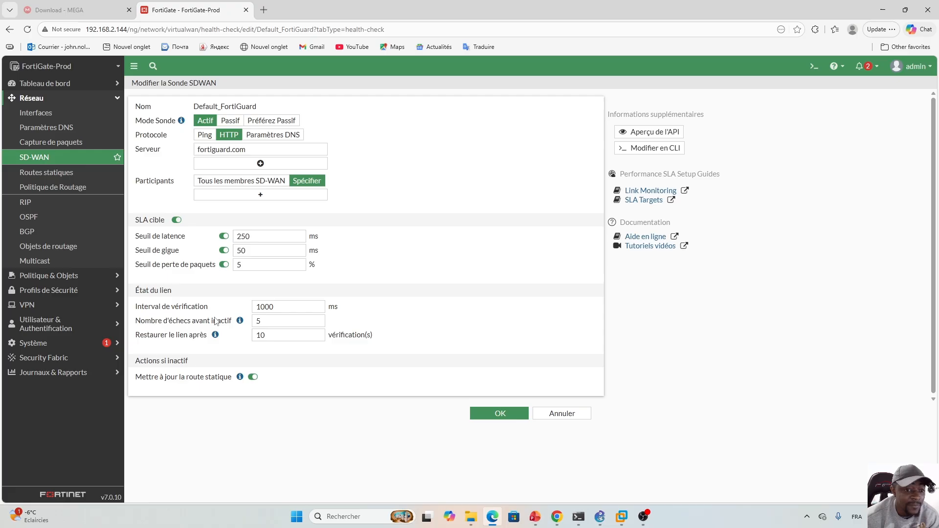
pyautogui.click(238, 182)
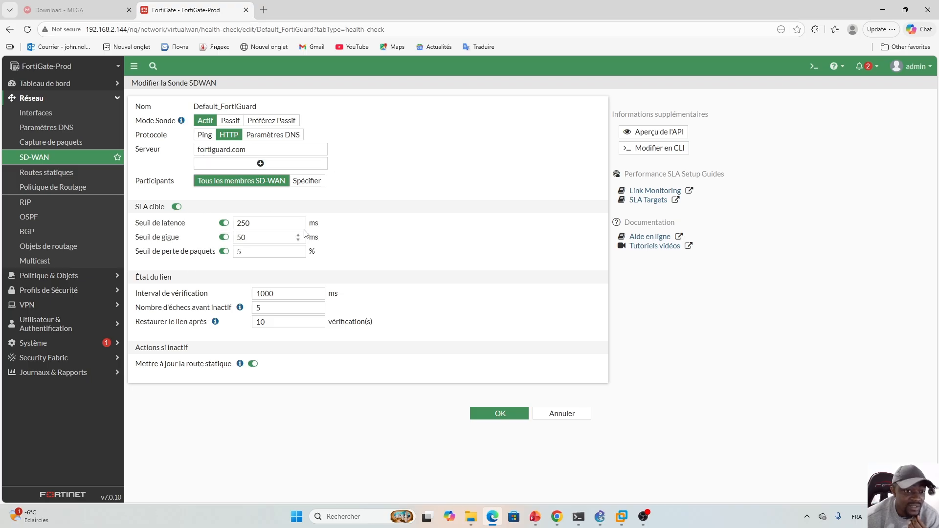
pyautogui.click(562, 416)
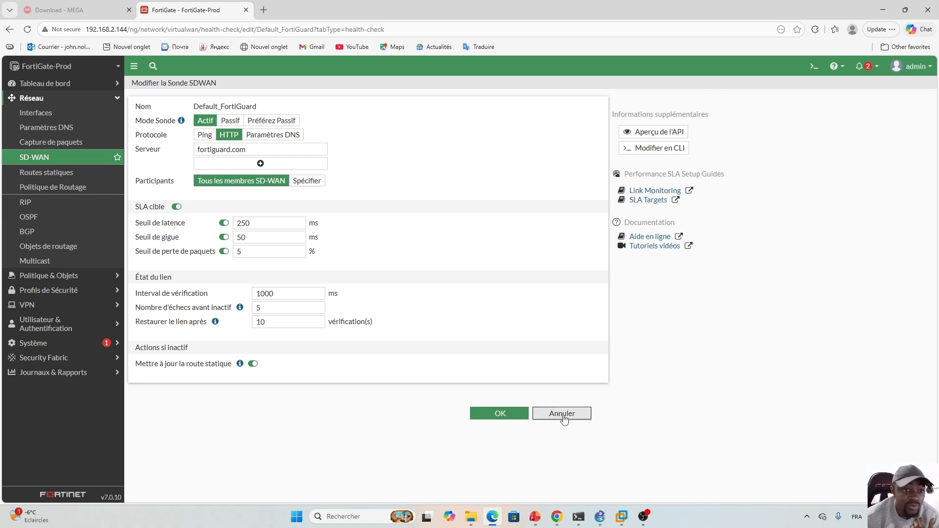
pyautogui.doubleClick(205, 324)
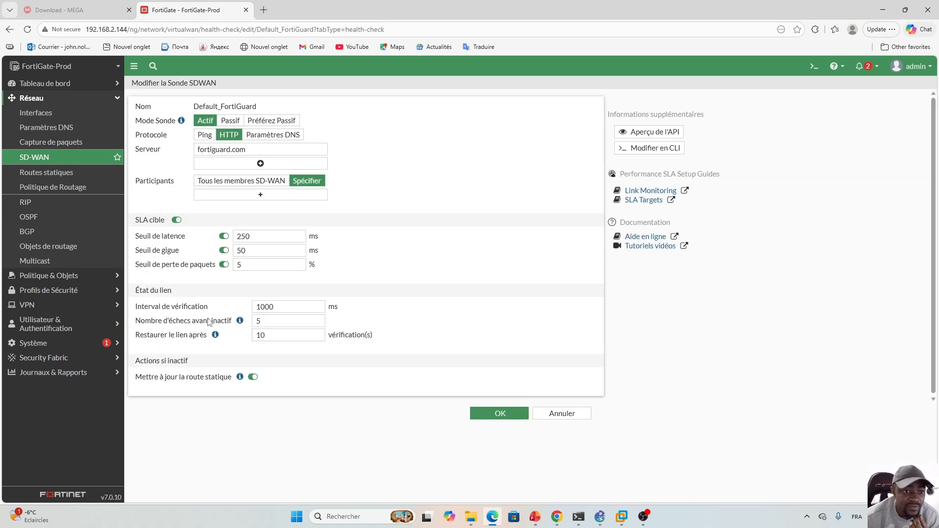
pyautogui.click(563, 415)
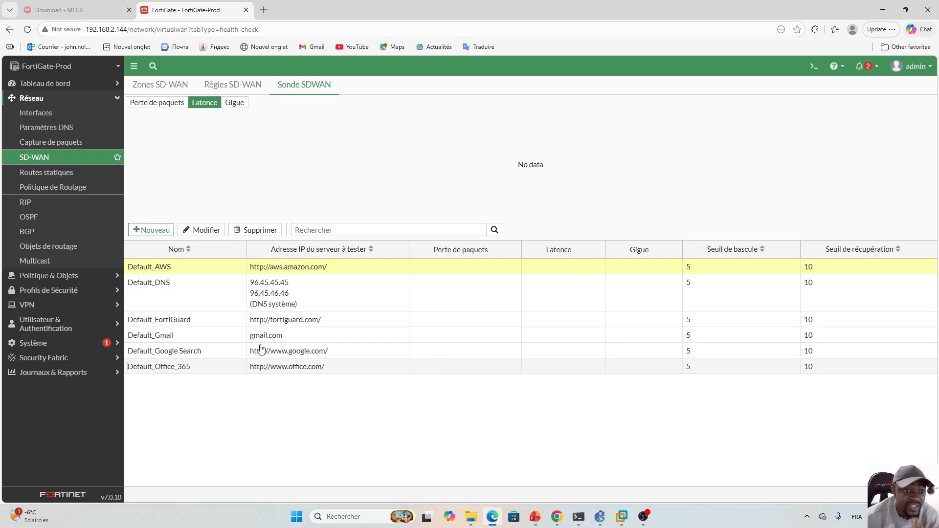
# Step: Start a new SD-WAN probe, enter 1_Bell_ as the beginning of its name, and set its ping server to 8.8.8.8
pyautogui.click(150, 236)
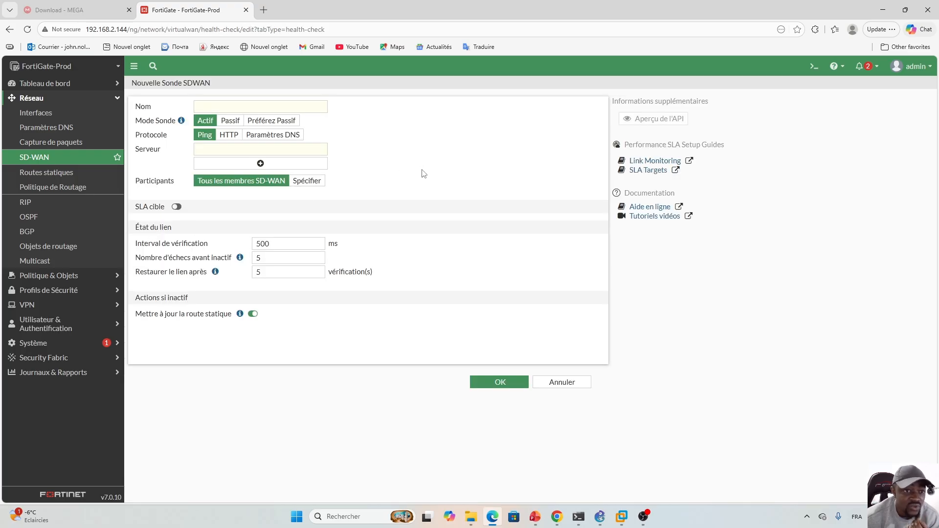
pyautogui.click(248, 109)
pyautogui.press('capslock')
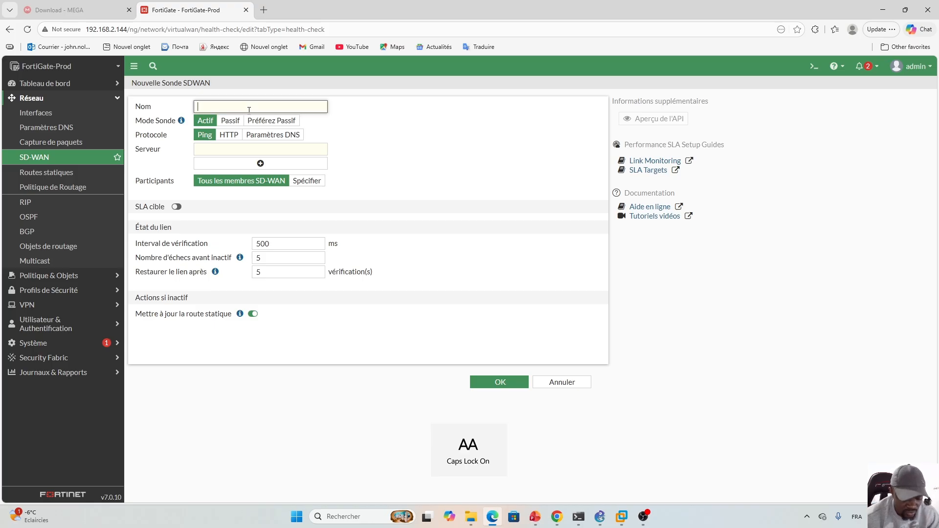
pyautogui.write('1_')
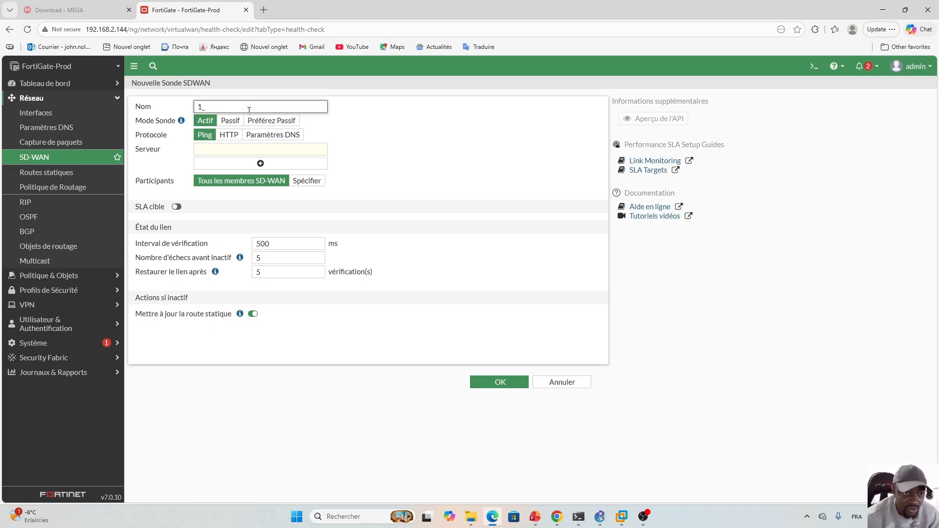
pyautogui.write('B')
pyautogui.press('capslock')
pyautogui.write('ell')
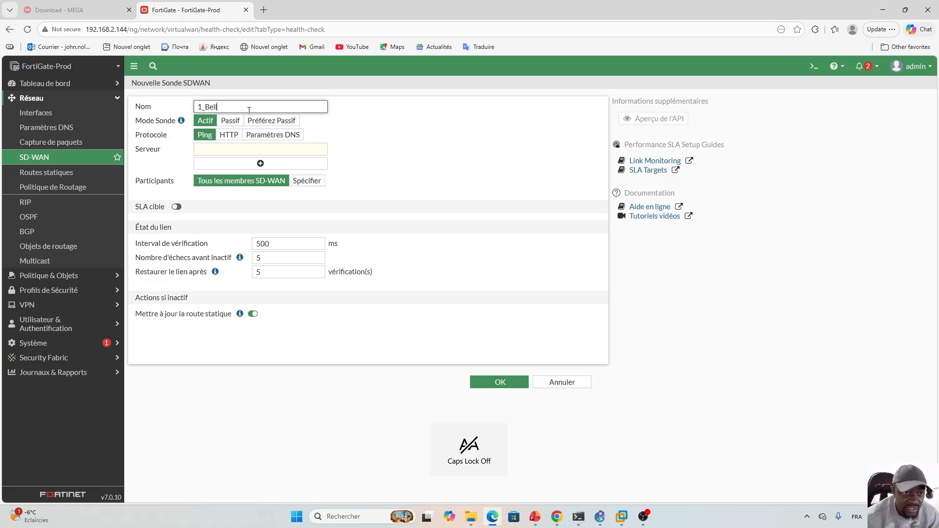
pyautogui.write('_')
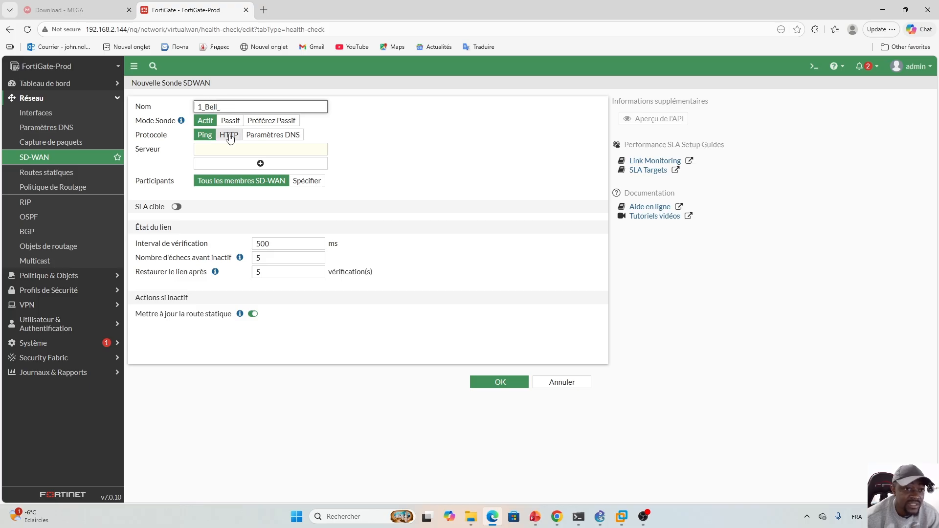
pyautogui.click(208, 149)
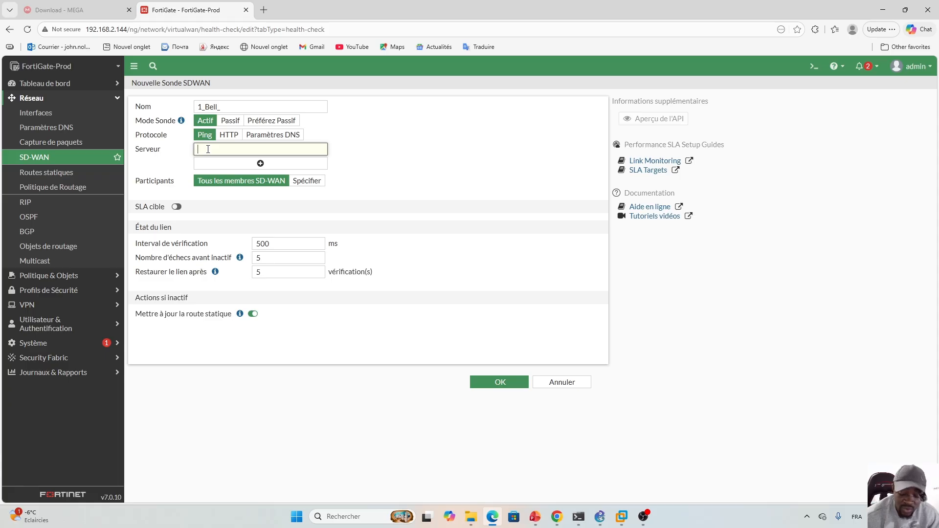
pyautogui.write('8.8.8.8')
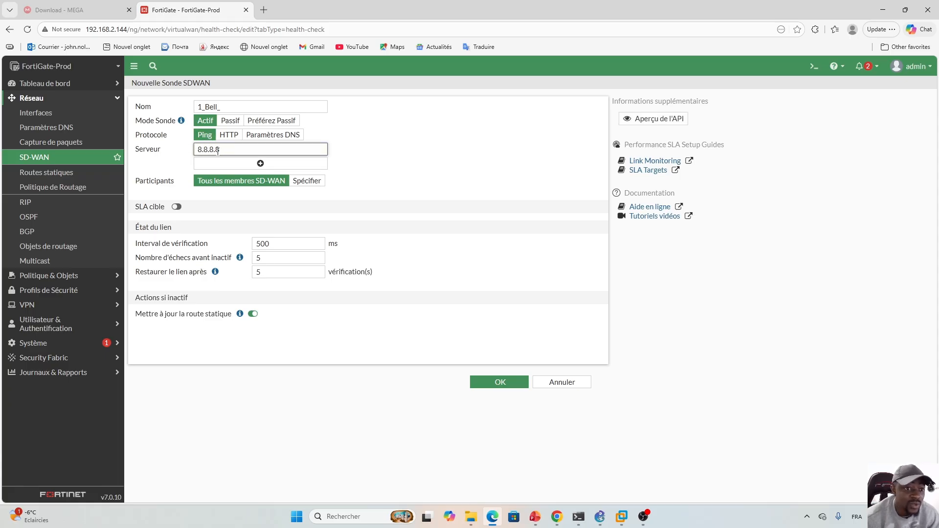
# Step: Complete the new probe's name as 1_Bell_SLA
pyautogui.click(246, 107)
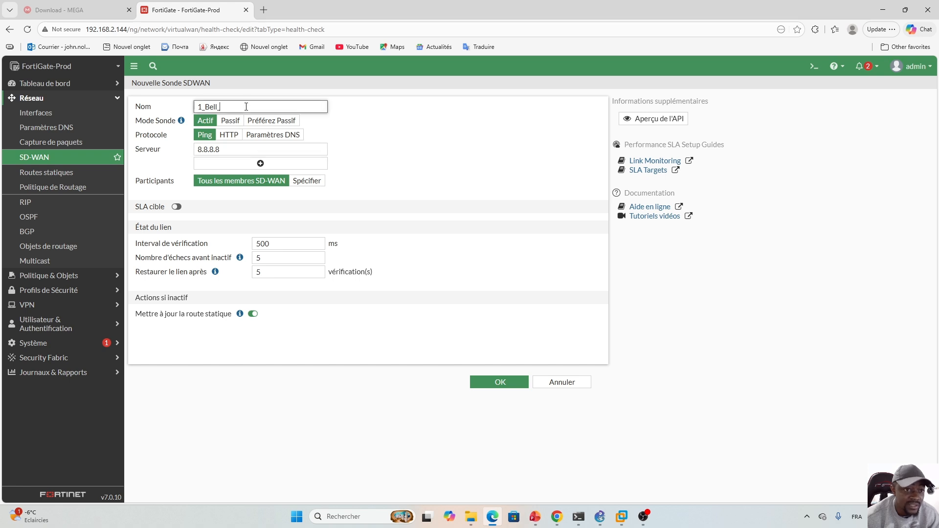
pyautogui.press('capslock')
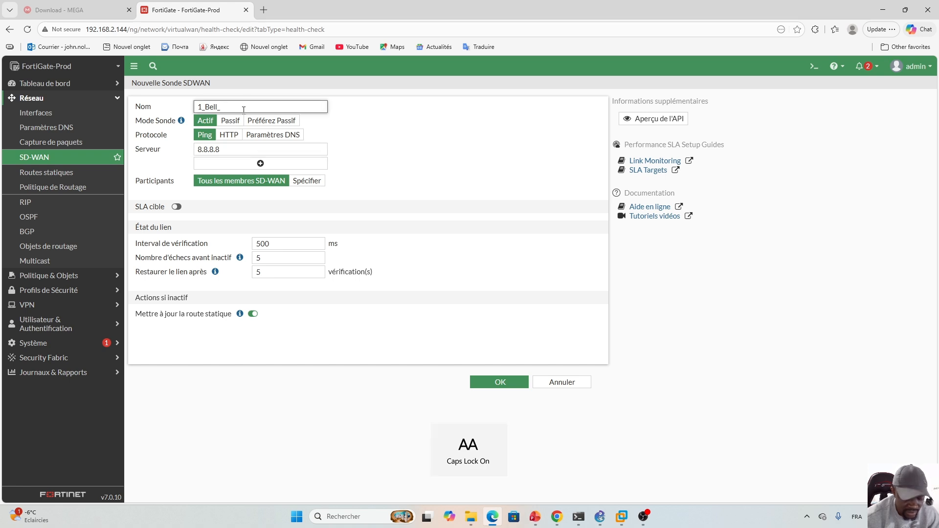
pyautogui.write('AL')
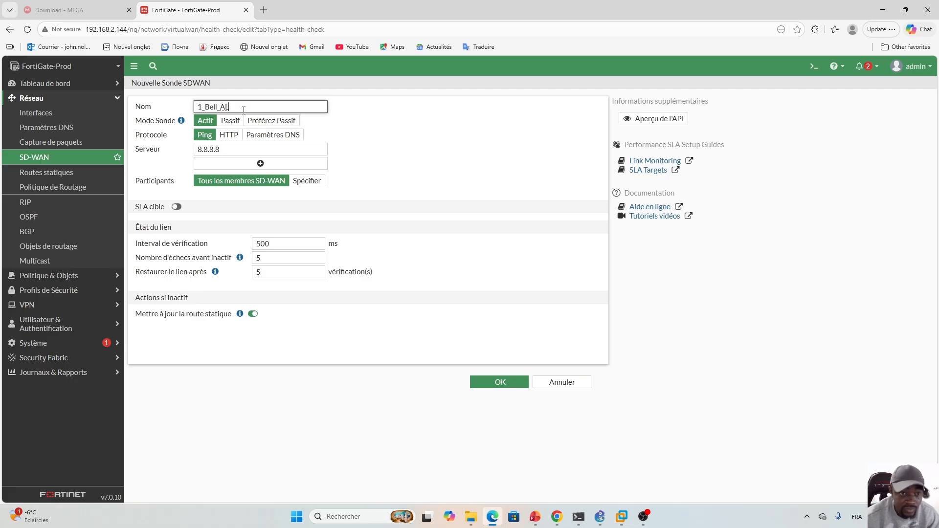
pyautogui.press('BackSpace')
pyautogui.press('BackSpace')
pyautogui.write('SL')
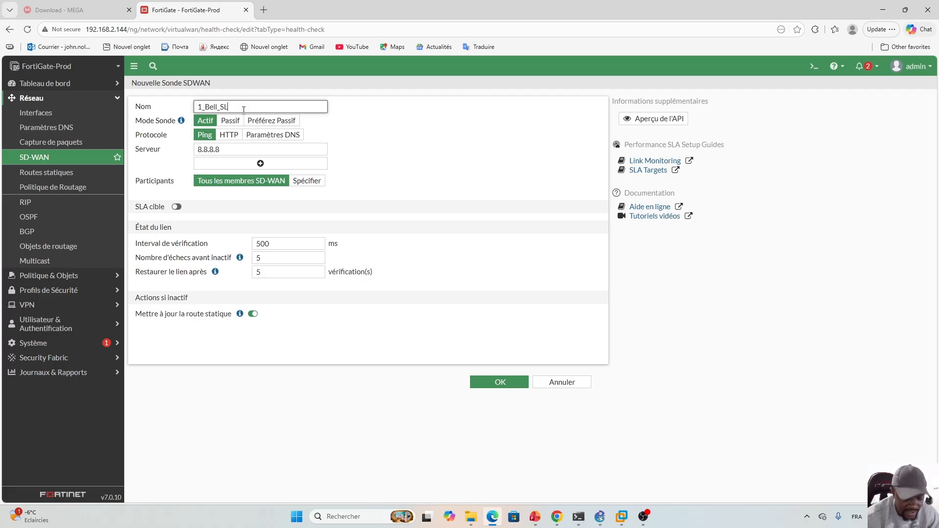
pyautogui.write('A')
pyautogui.click(415, 148)
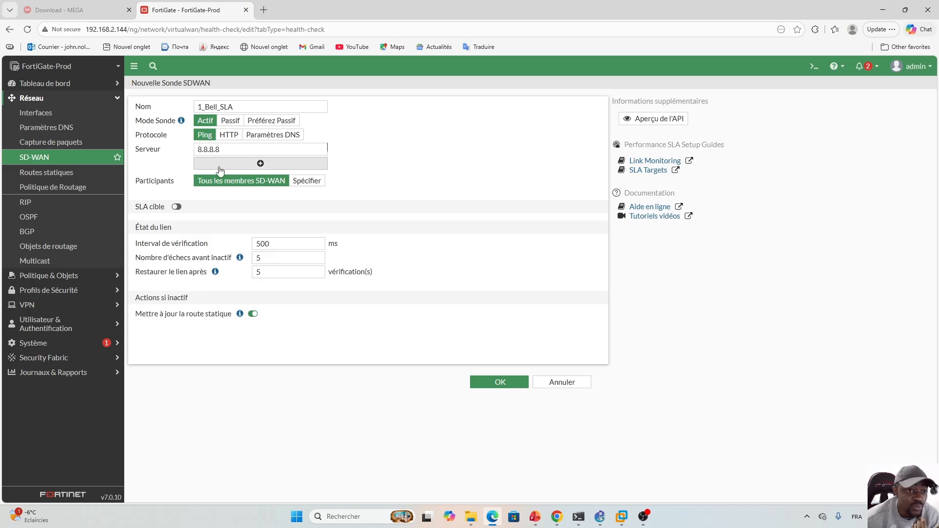
# Step: Keep a single server for the probe and specify Bell (port2) as its only participant
pyautogui.click(265, 163)
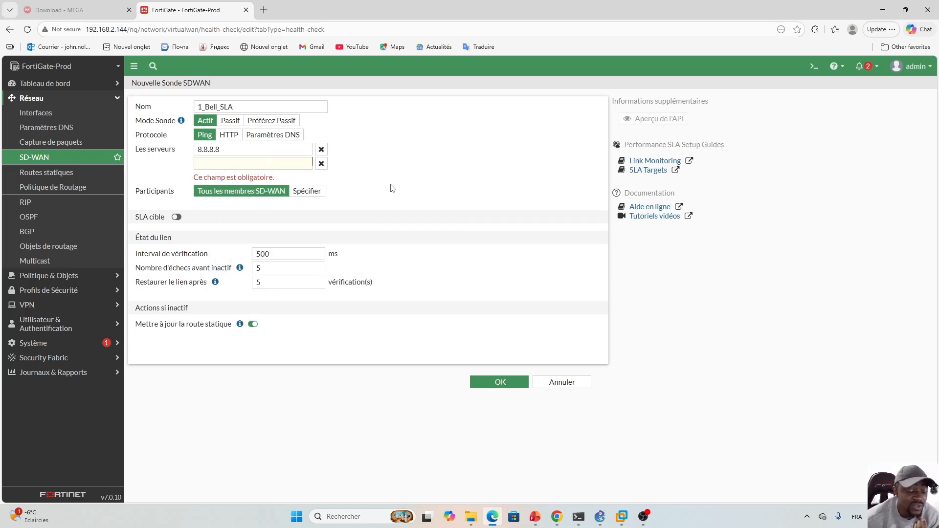
pyautogui.click(321, 163)
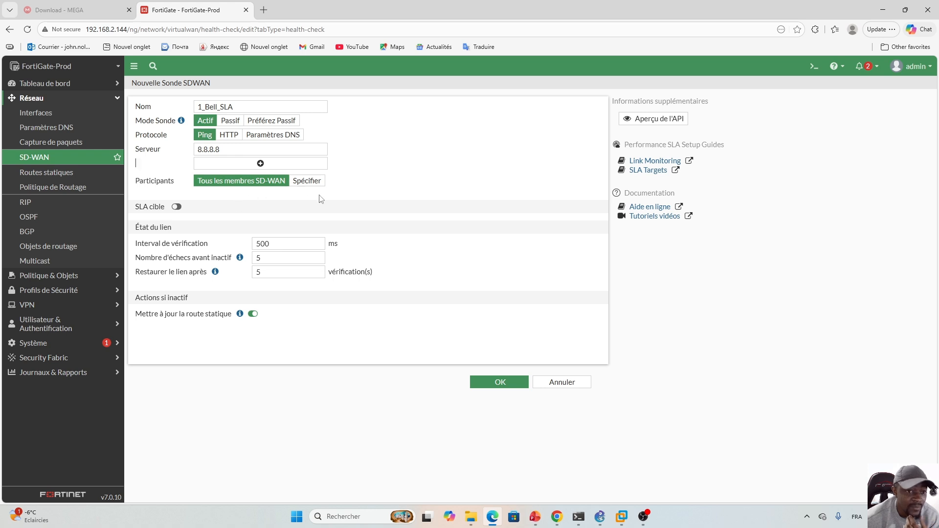
pyautogui.click(307, 181)
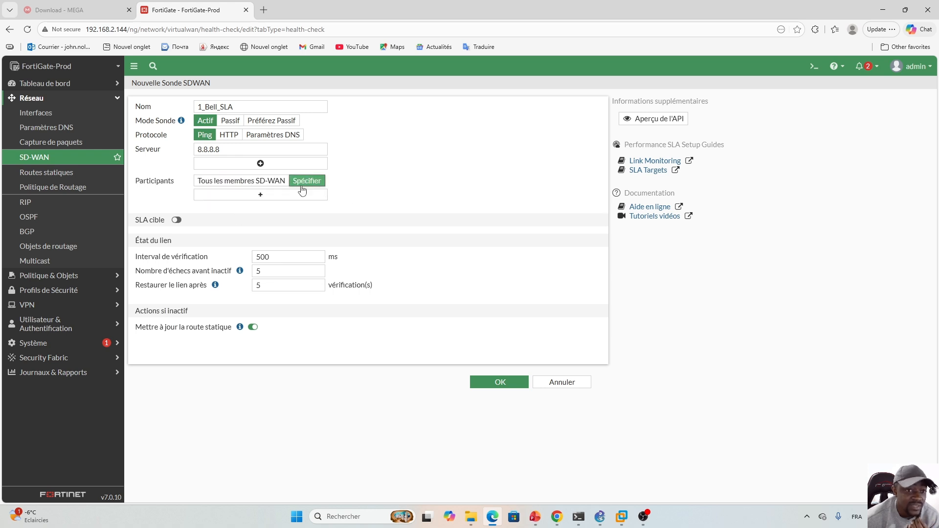
pyautogui.click(259, 195)
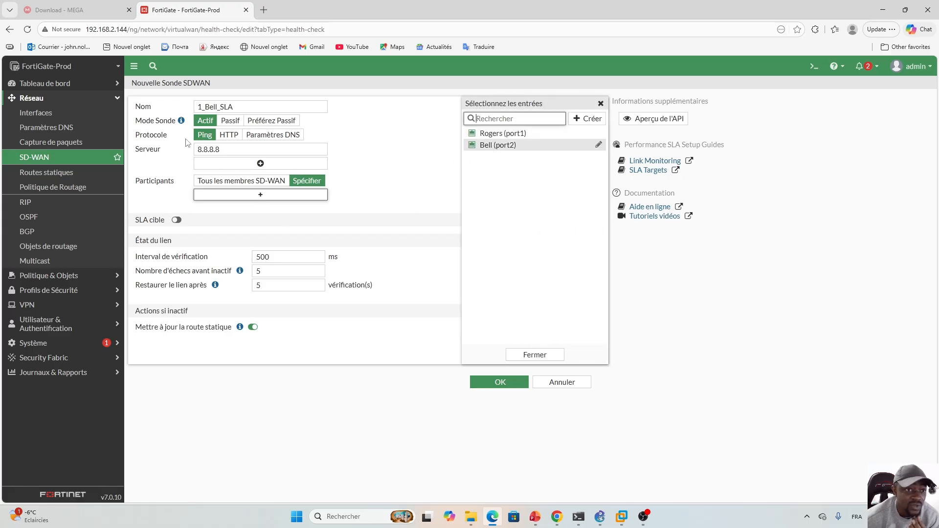
pyautogui.click(503, 146)
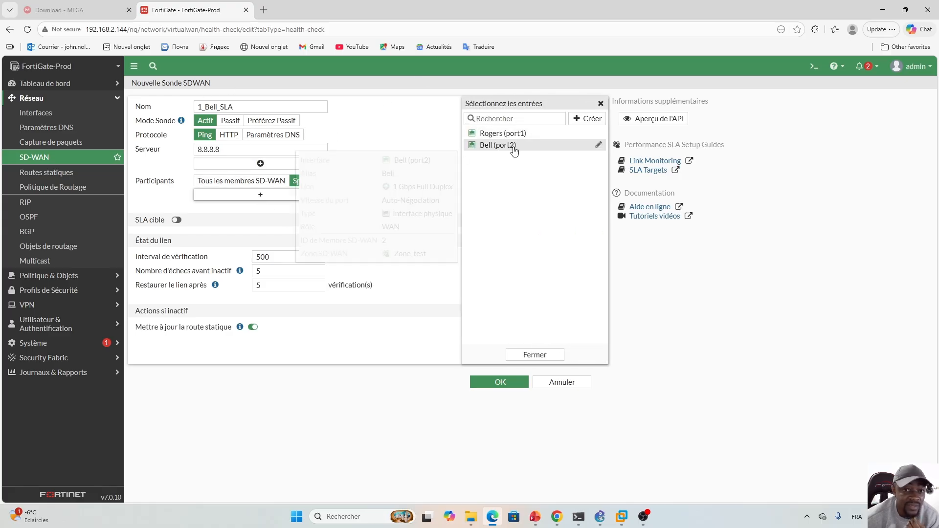
pyautogui.click(535, 354)
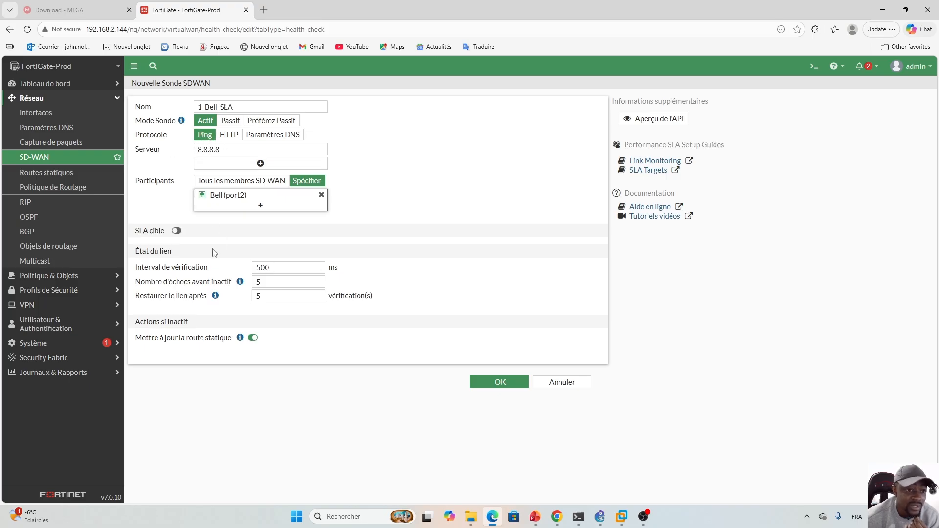
# Step: Enable the SLA target for the probe and set its packet loss threshold to 5%
pyautogui.click(177, 231)
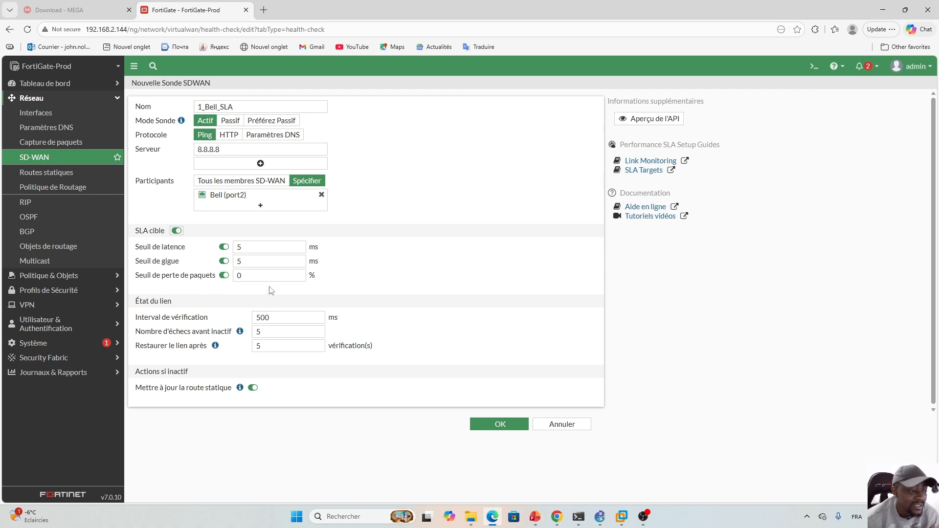
pyautogui.doubleClick(247, 276)
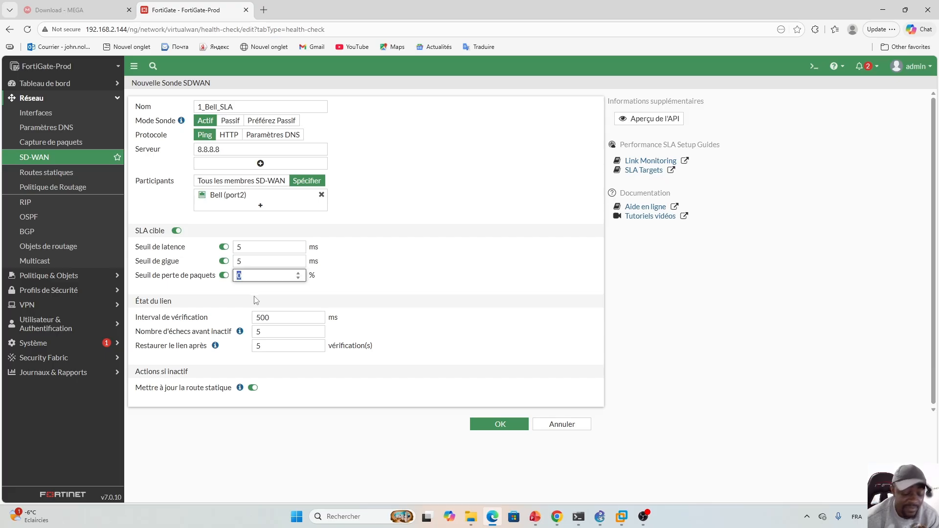
pyautogui.write('2')
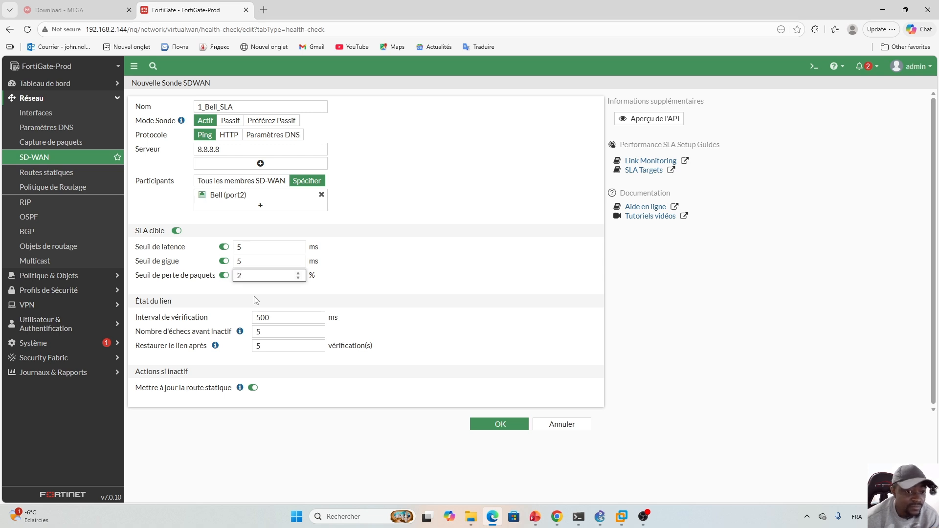
pyautogui.click(357, 278)
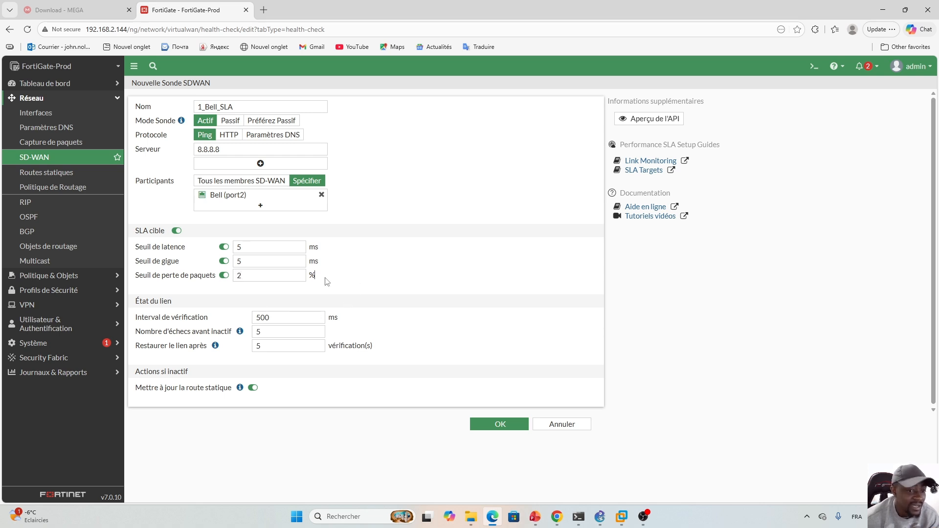
pyautogui.click(251, 277)
pyautogui.press('BackSpace')
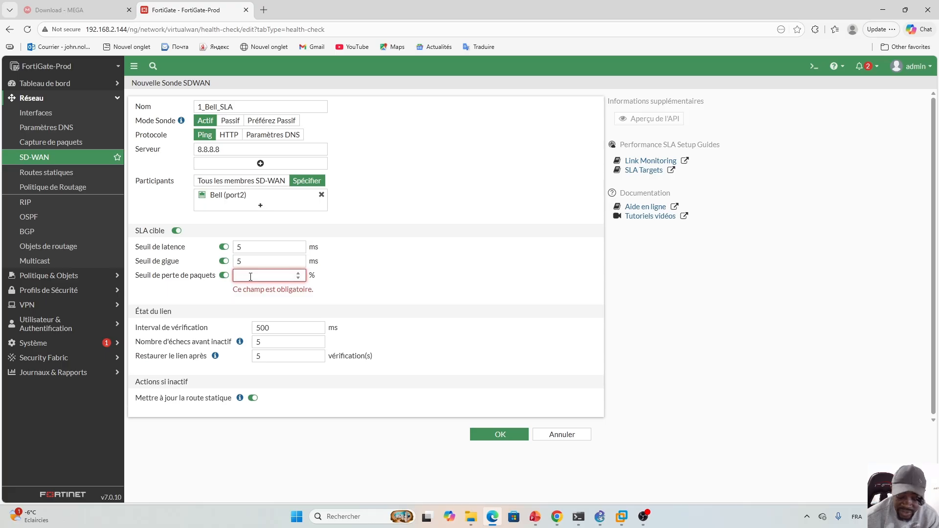
pyautogui.write('5')
pyautogui.click(351, 283)
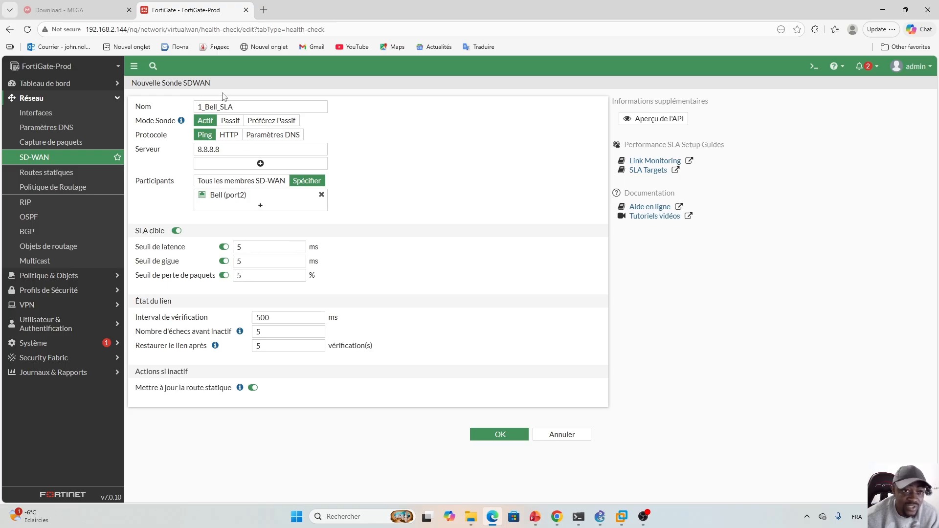
# Step: Set the SLA target's latency threshold to 30 ms
pyautogui.doubleClick(237, 247)
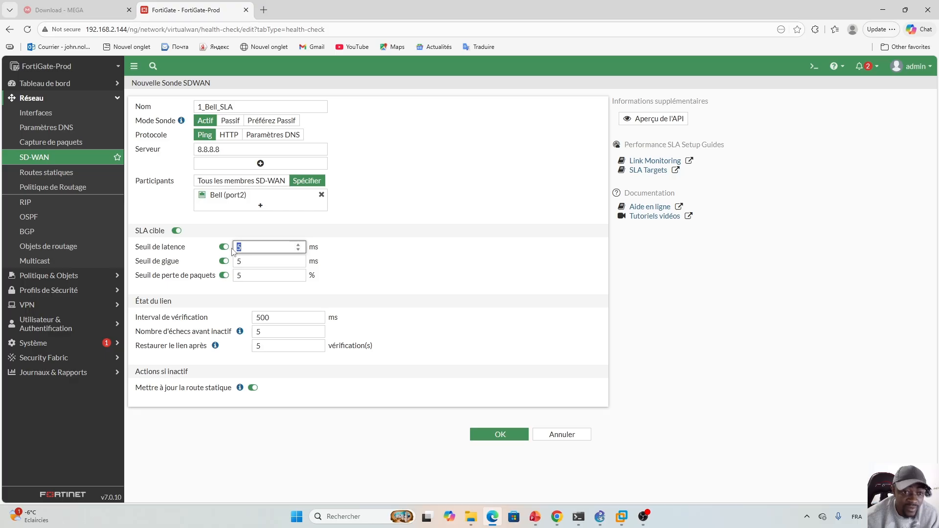
pyautogui.write('30')
pyautogui.click(341, 250)
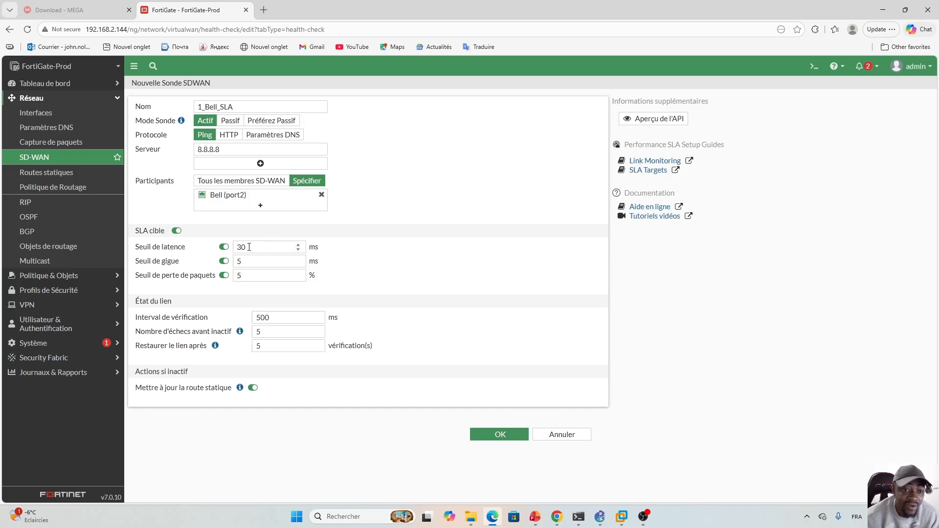
# Step: Set the SLA target's latency threshold to 100 ms and its jitter threshold to 10 ms
pyautogui.doubleClick(239, 247)
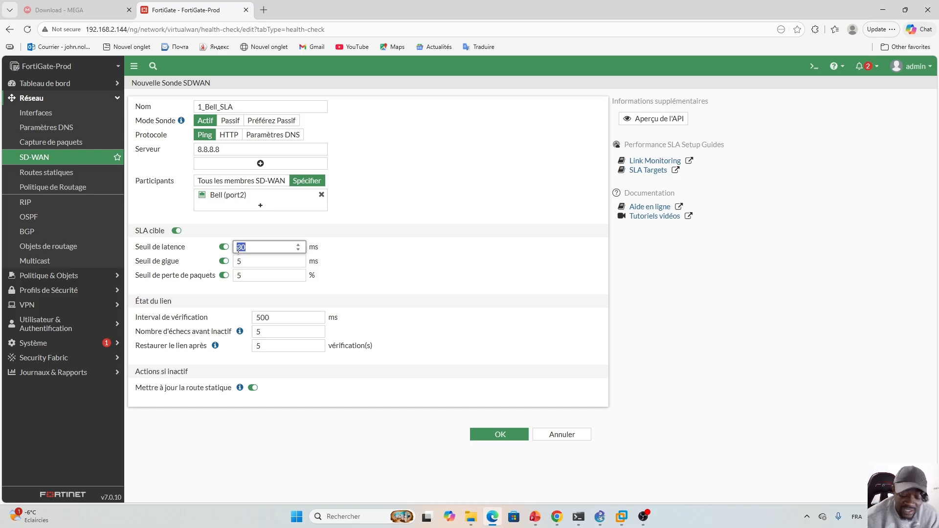
pyautogui.write('100')
pyautogui.click(331, 243)
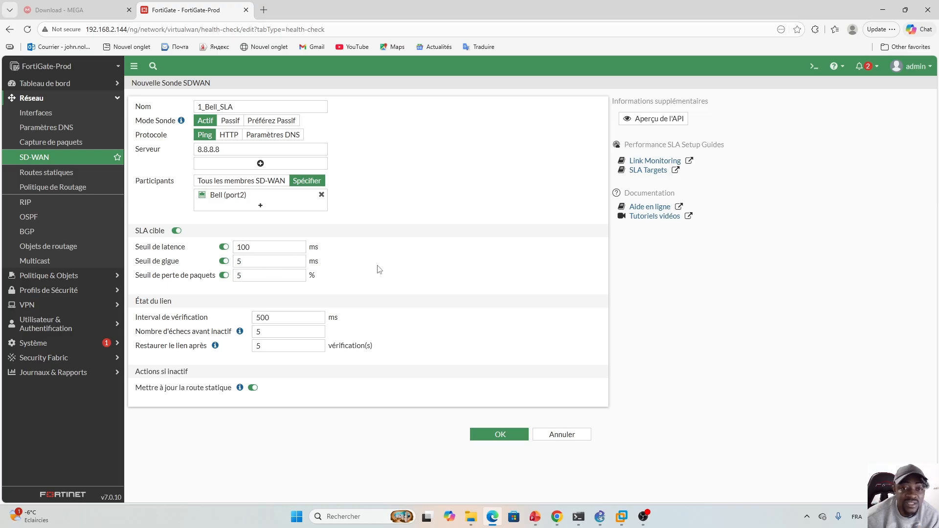
pyautogui.doubleClick(240, 261)
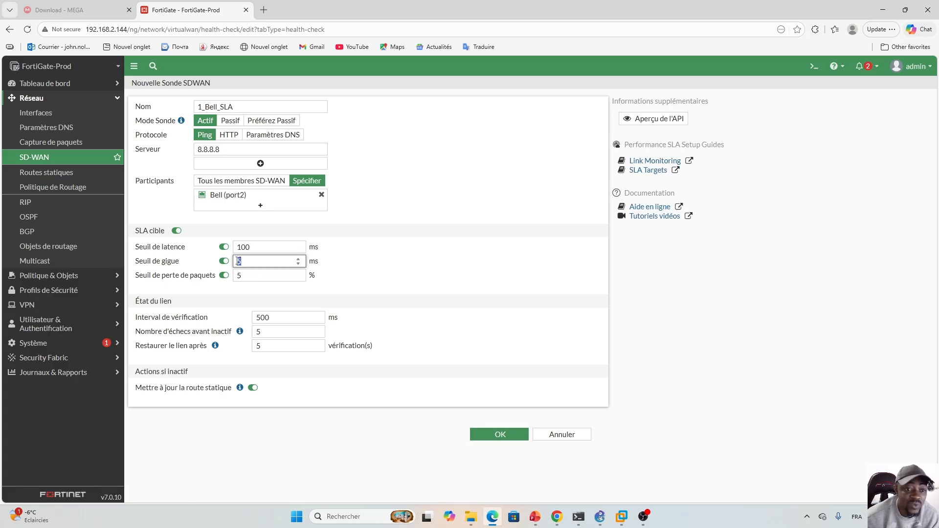
pyautogui.write('10')
pyautogui.click(401, 261)
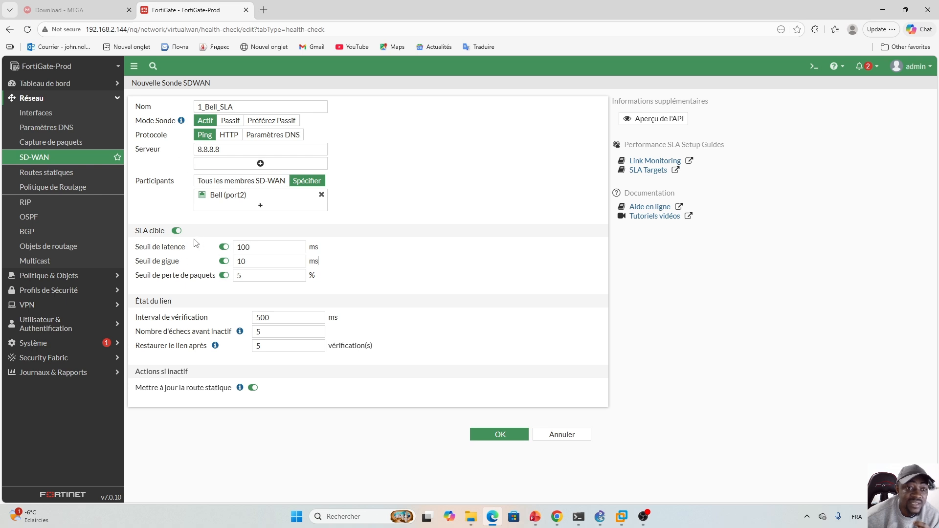
# Step: Try the HTTP and DNS protocol options for the probe to 8.8.8.8, and return the protocol to Ping
pyautogui.doubleClick(195, 150)
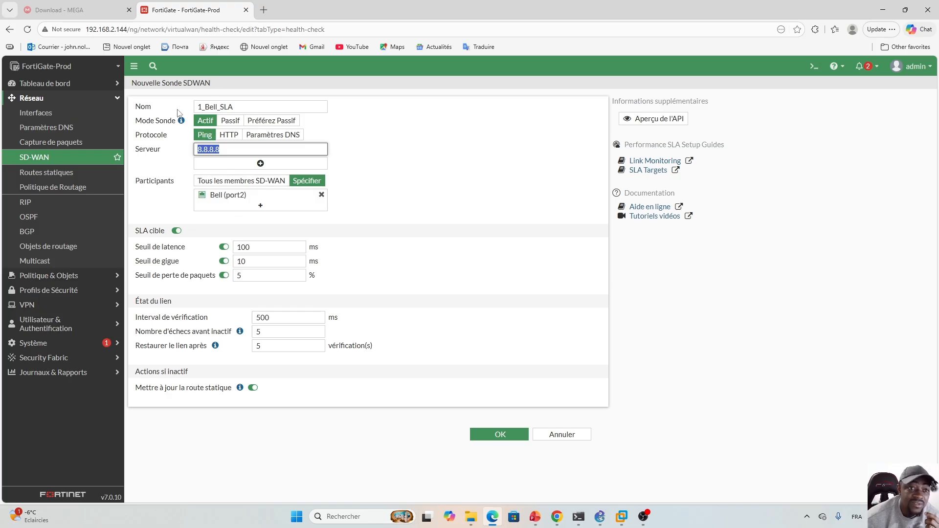
pyautogui.click(401, 190)
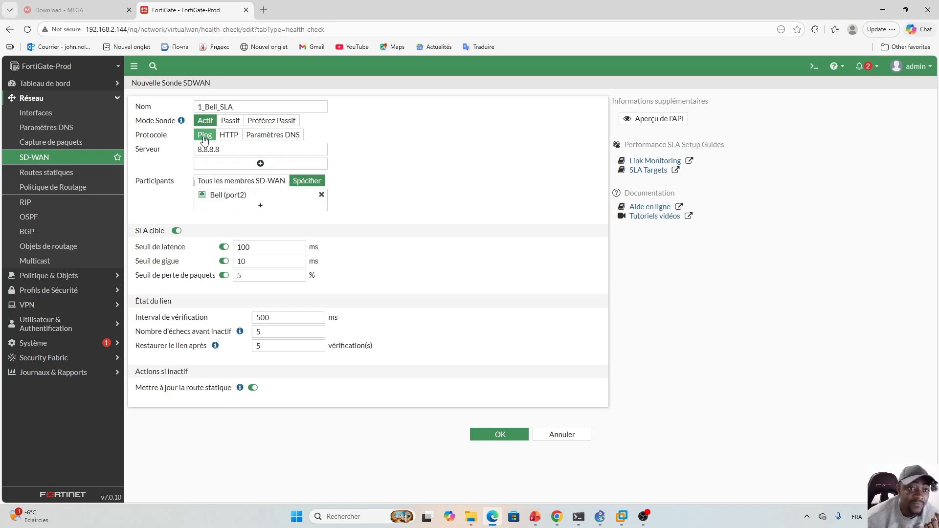
pyautogui.click(229, 135)
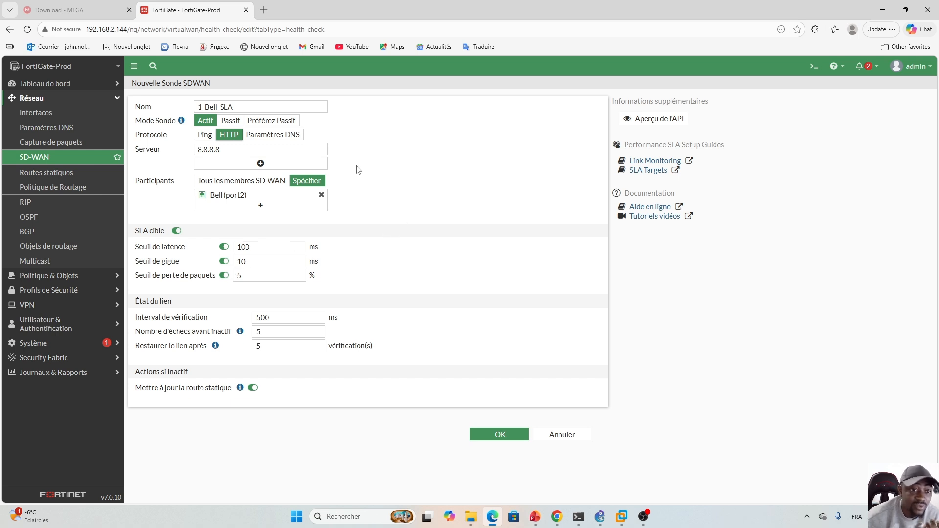
pyautogui.click(268, 137)
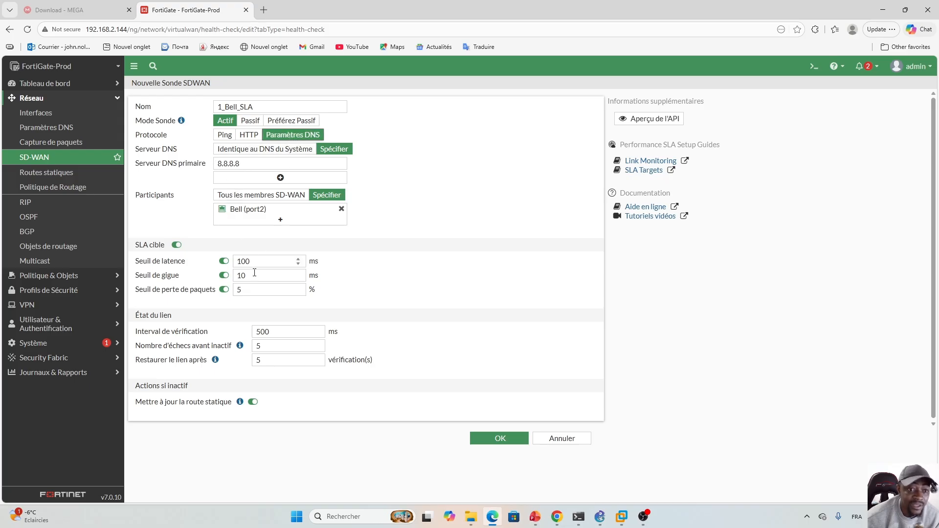
pyautogui.click(224, 135)
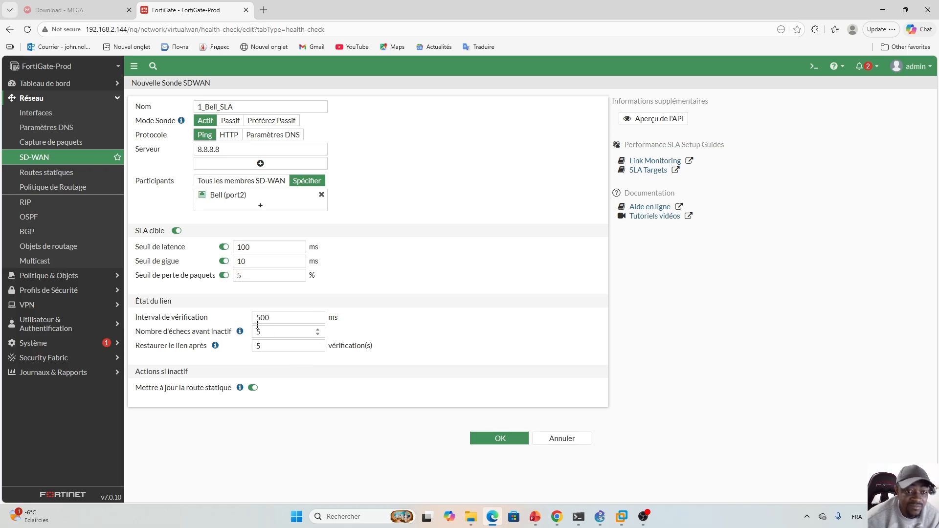
# Step: Set the probe's link status check interval to 2000 ms
pyautogui.moveTo(260, 318); pyautogui.dragTo(255, 319)
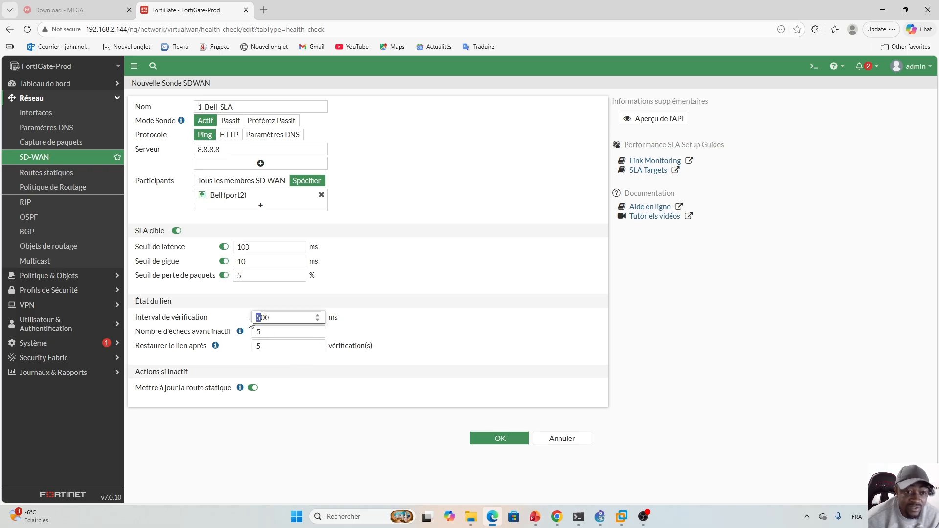
pyautogui.write('10')
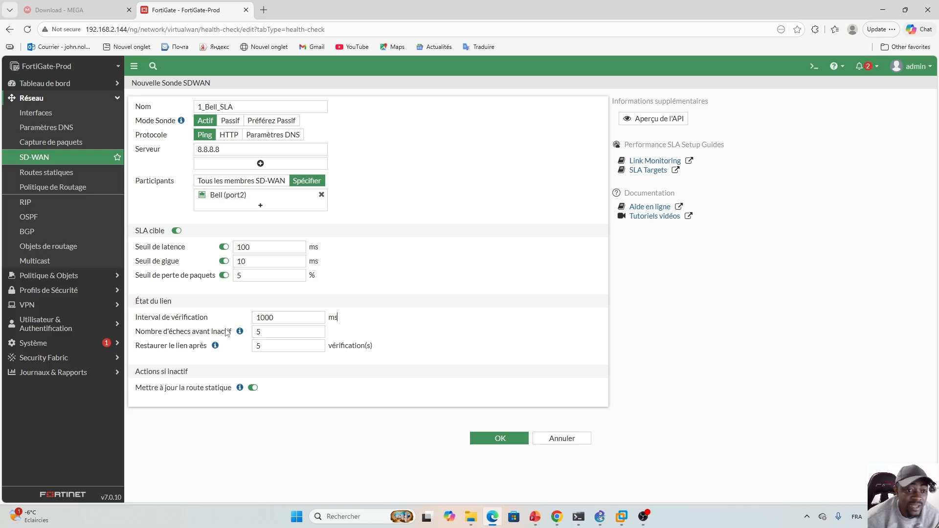
pyautogui.doubleClick(262, 331)
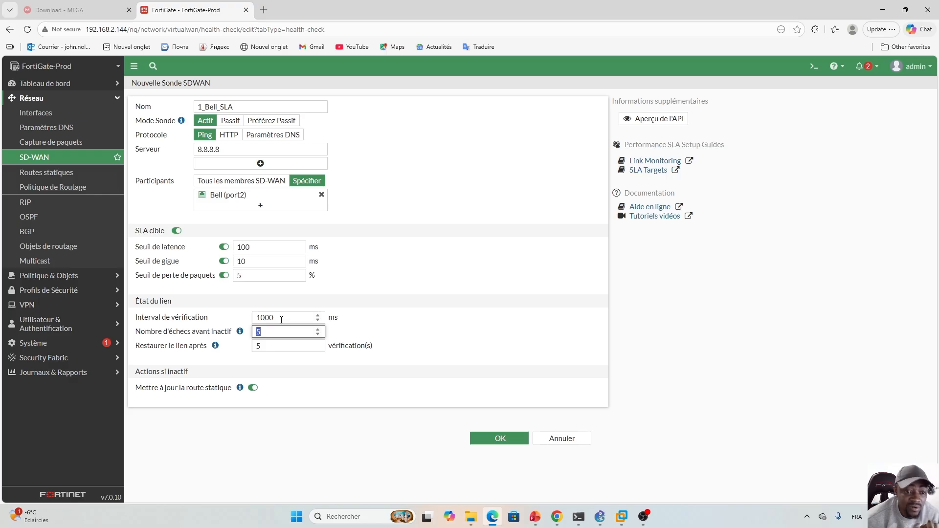
pyautogui.moveTo(260, 318); pyautogui.dragTo(254, 318)
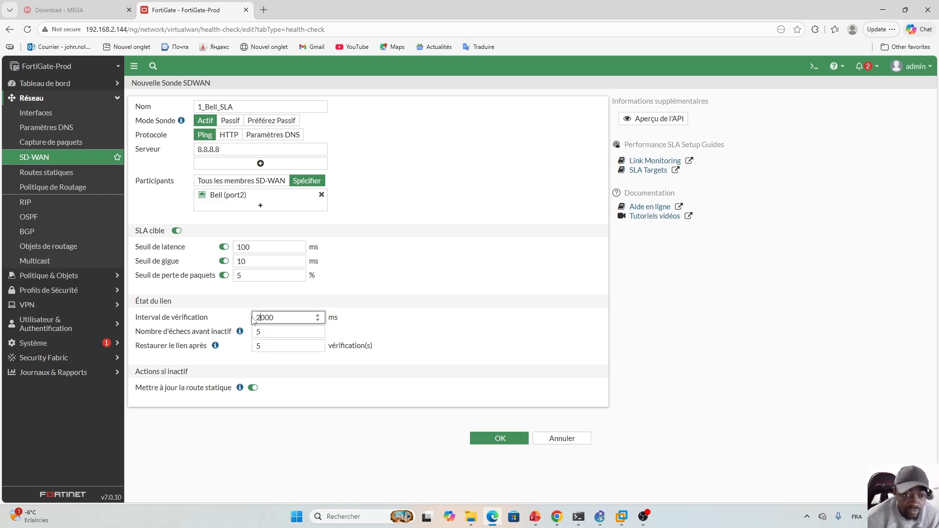
pyautogui.write('2')
pyautogui.click(370, 320)
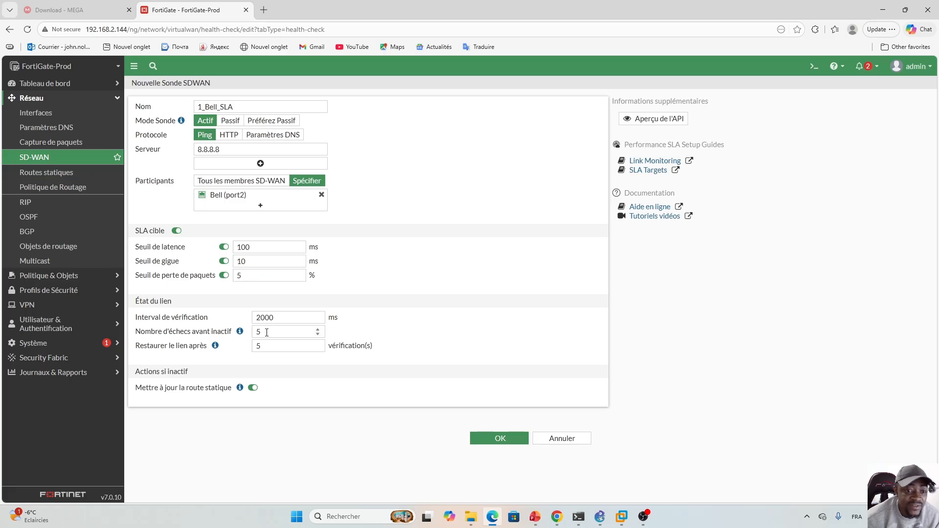
# Step: Set the probe's number of failures before inactive to 30
pyautogui.moveTo(269, 333); pyautogui.dragTo(254, 332)
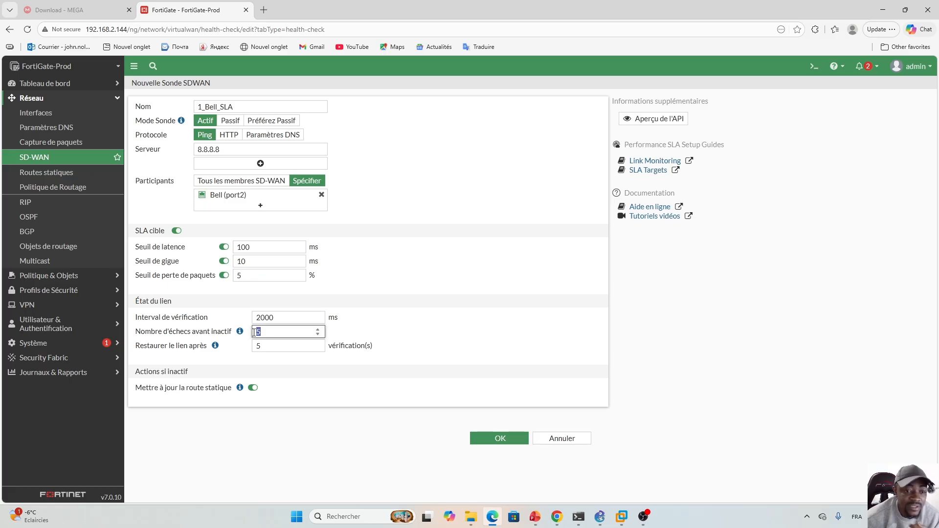
pyautogui.write('25')
pyautogui.click(420, 328)
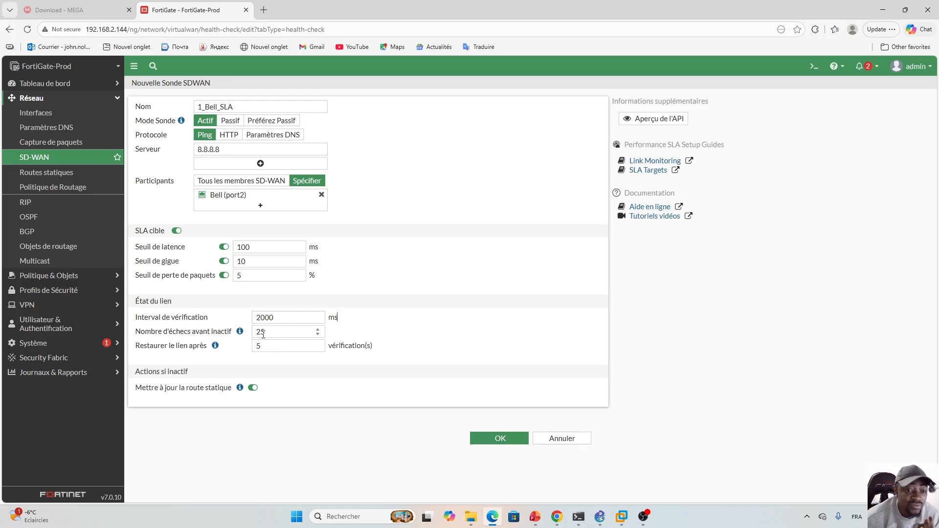
pyautogui.moveTo(264, 332); pyautogui.dragTo(253, 333)
pyautogui.write('30')
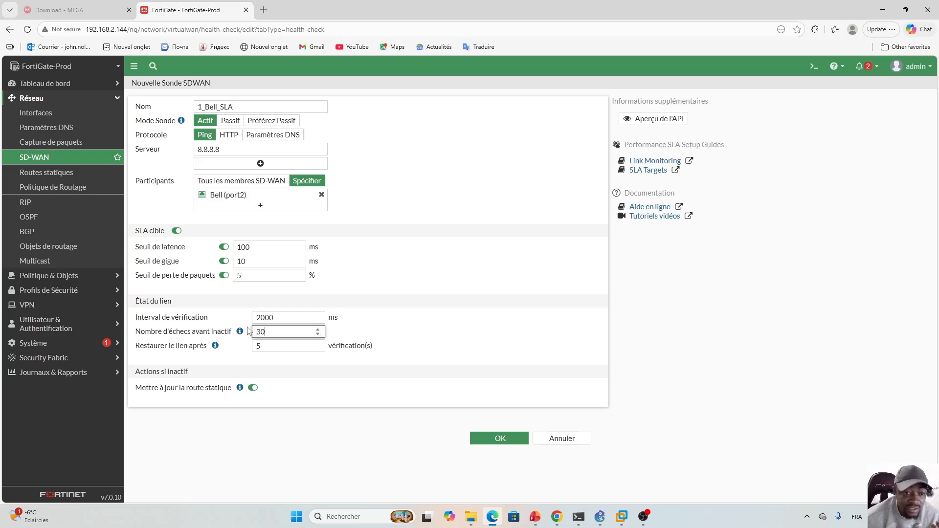
pyautogui.click(455, 325)
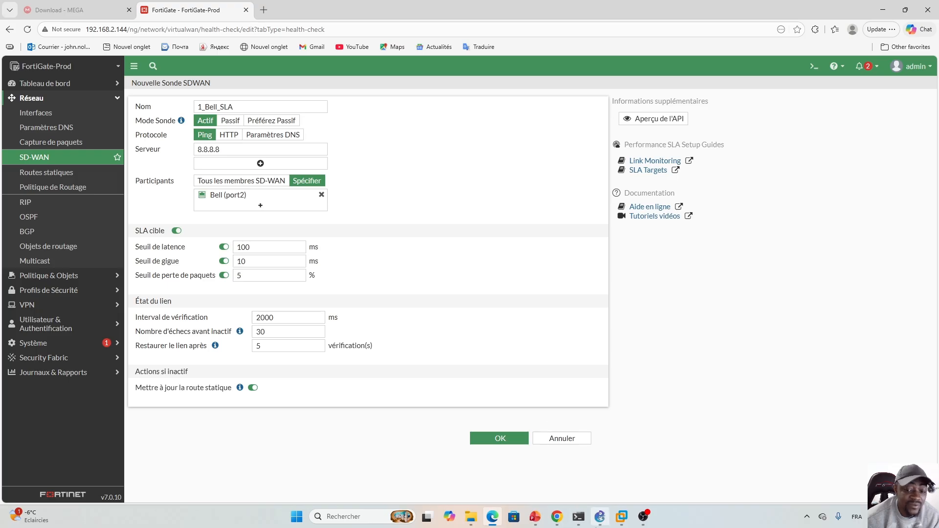
# Step: View the SD-WAN topology in GNS3, and back in the FortiGate probe form set the check interval to 1000 ms and the failures before inactive to 5
pyautogui.click(599, 516)
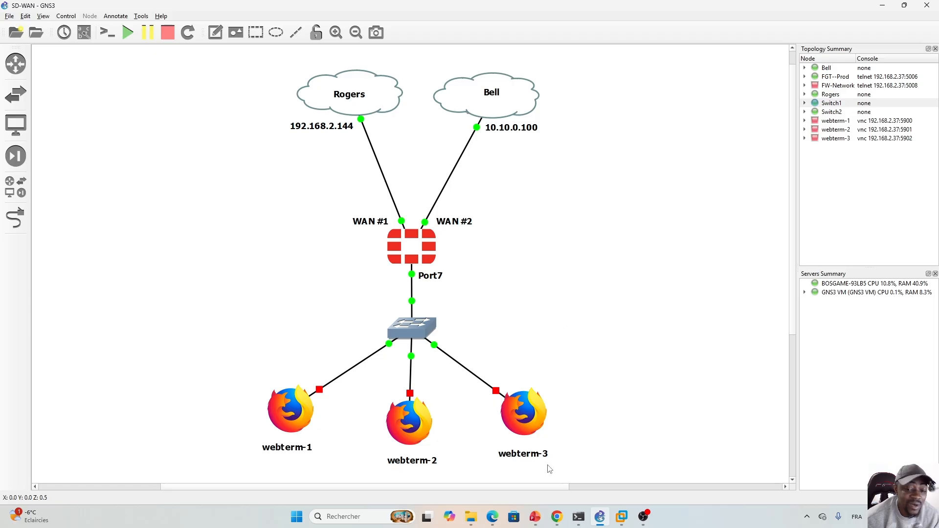
pyautogui.click(492, 517)
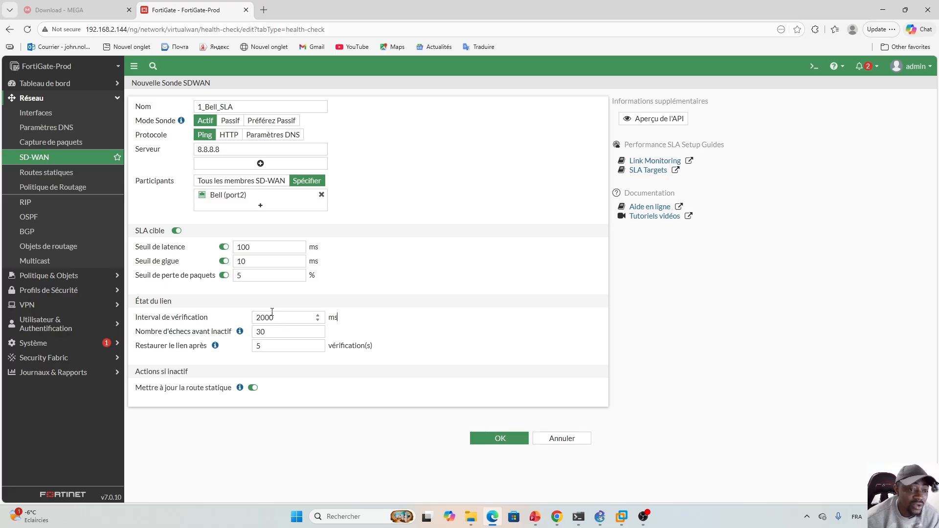
pyautogui.moveTo(261, 318); pyautogui.dragTo(260, 311)
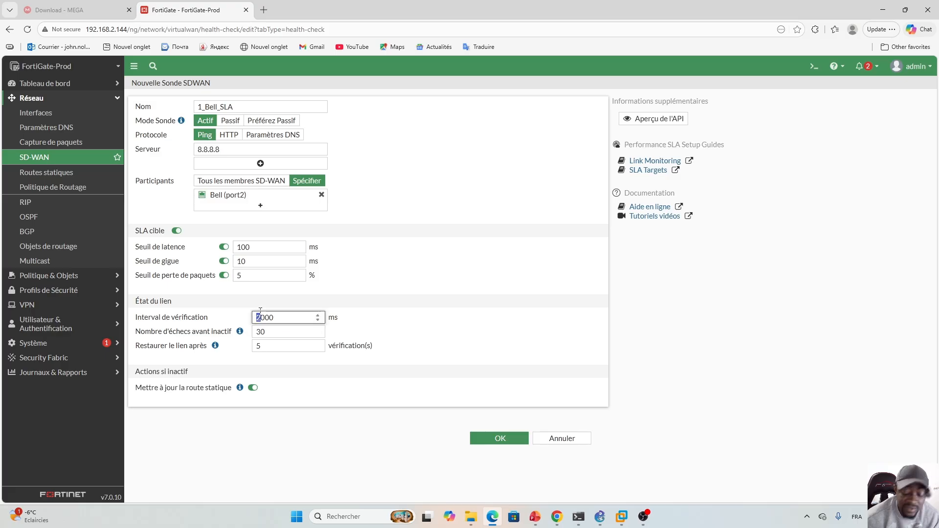
pyautogui.write('1')
pyautogui.doubleClick(261, 332)
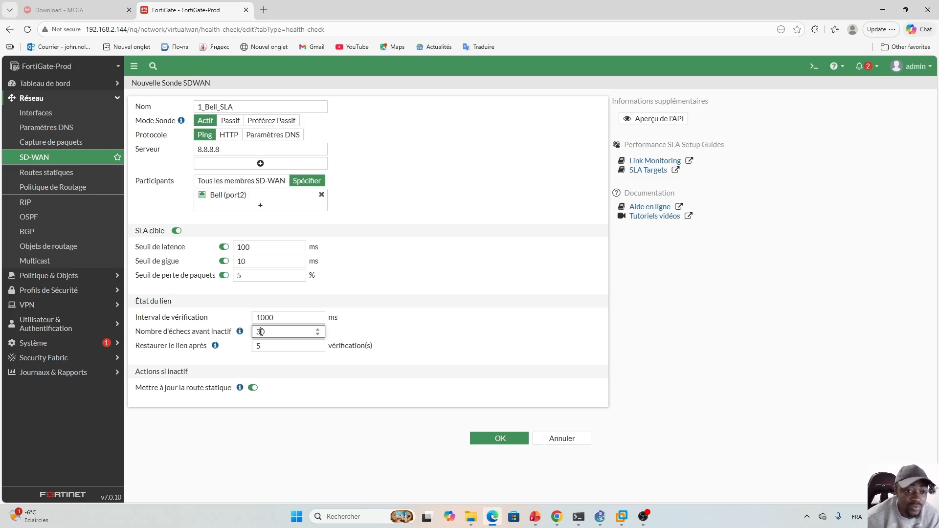
pyautogui.write('5')
pyautogui.click(438, 324)
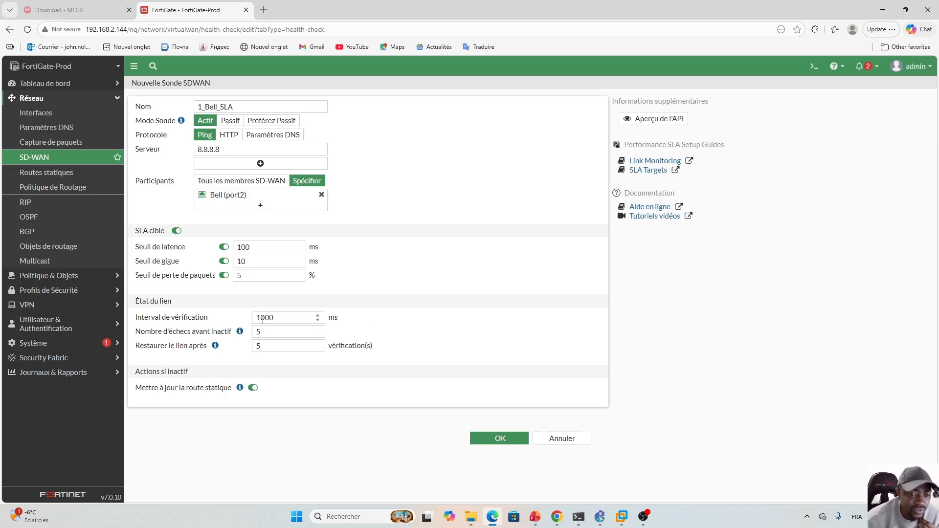
# Step: Change the check interval to 2000 ms and the number of failures before inactive to 30
pyautogui.click(263, 319)
pyautogui.press('BackSpace')
pyautogui.write('2')
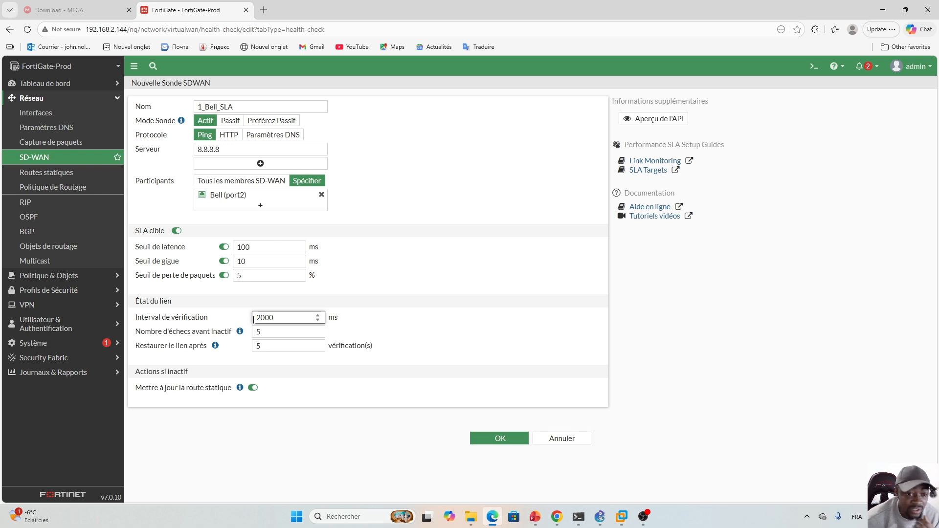
pyautogui.doubleClick(255, 331)
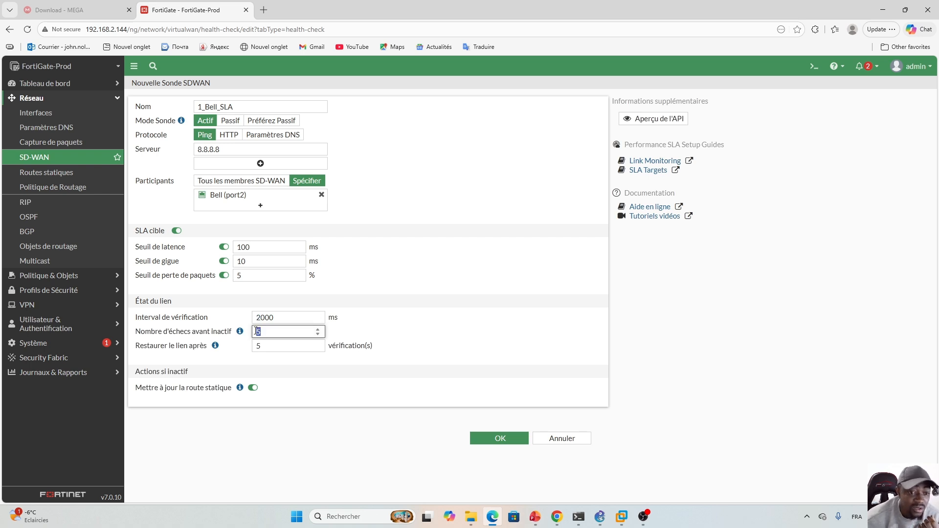
pyautogui.write('30')
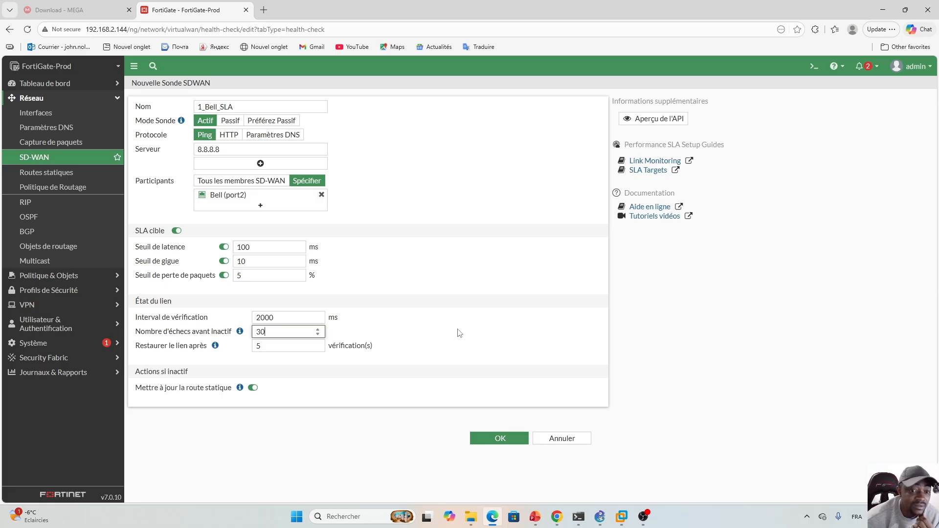
pyautogui.click(460, 333)
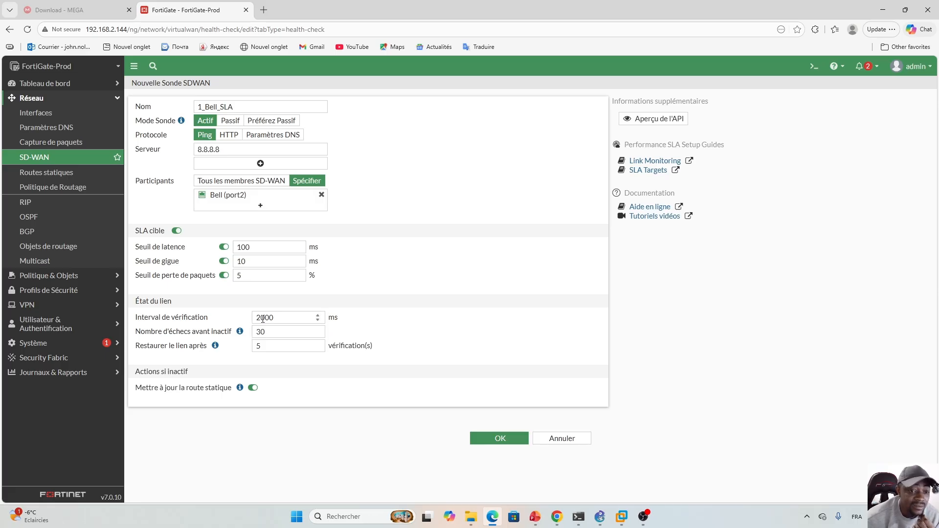
# Step: Save the new 1_Bell_SLA probe with its current link status settings
pyautogui.moveTo(262, 318); pyautogui.dragTo(253, 323)
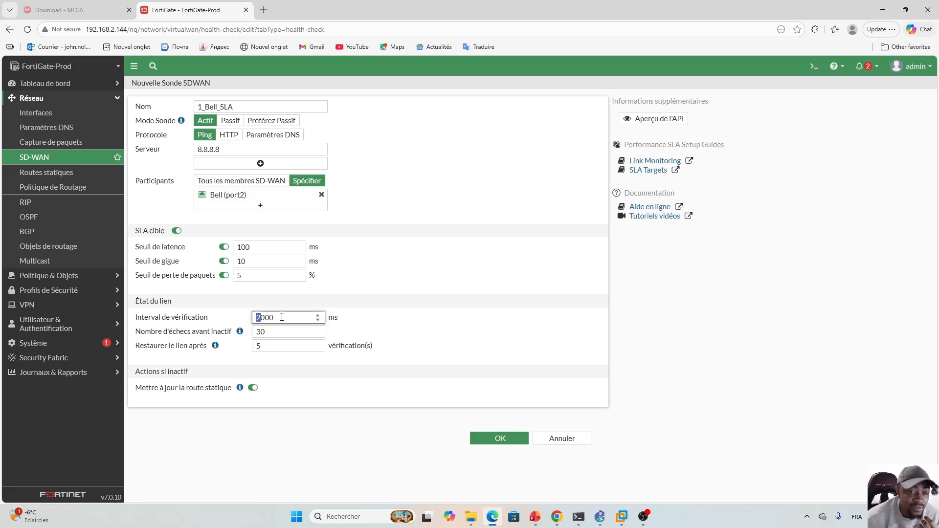
pyautogui.click(395, 329)
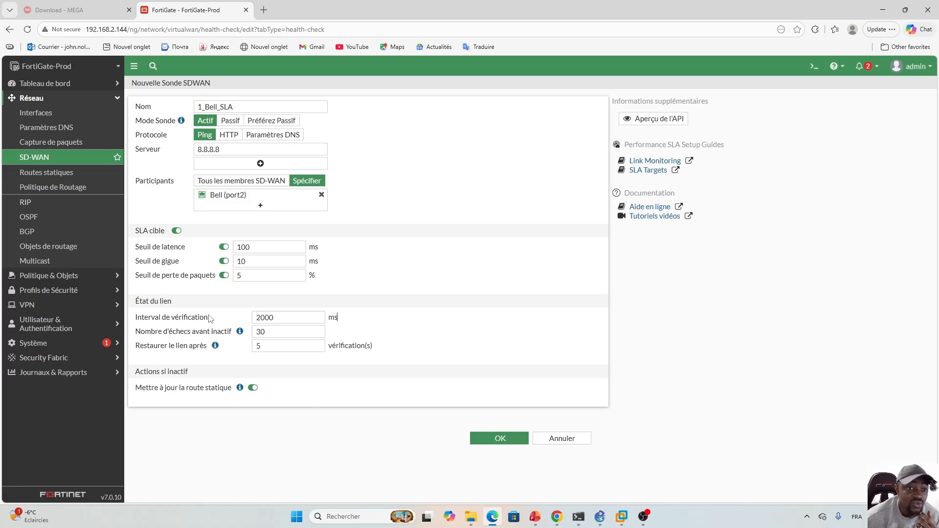
pyautogui.click(499, 440)
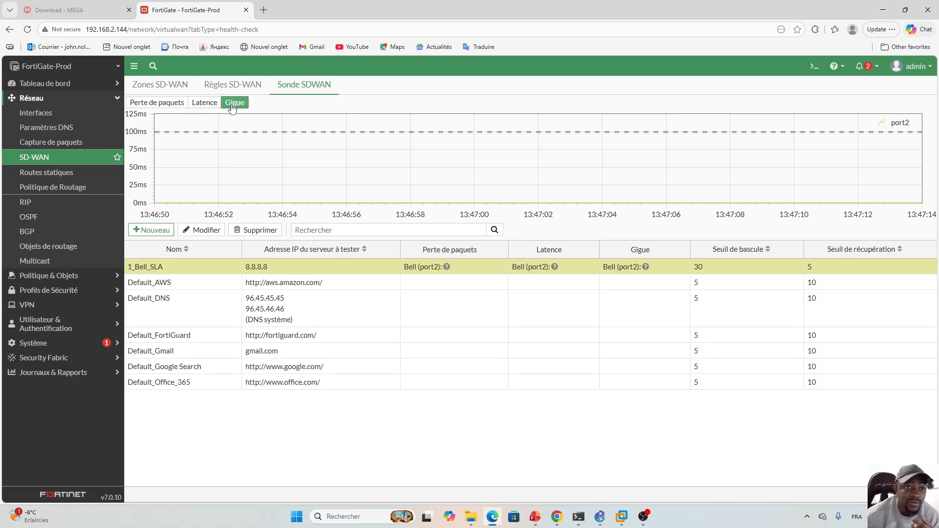
# Step: Check the Bell (port2) packet loss and latency of 1_Bell_SLA, reload the probe page, and switch to the GNS3 topology
pyautogui.click(227, 89)
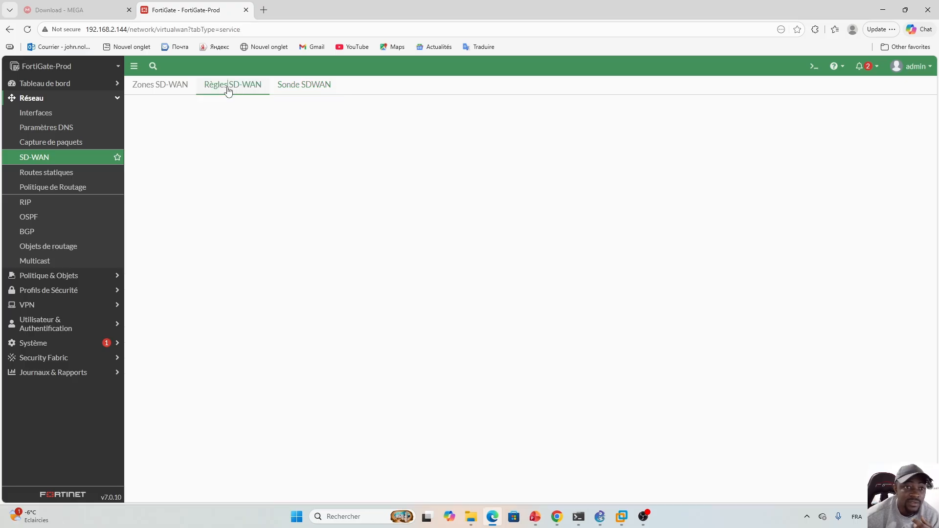
pyautogui.click(300, 87)
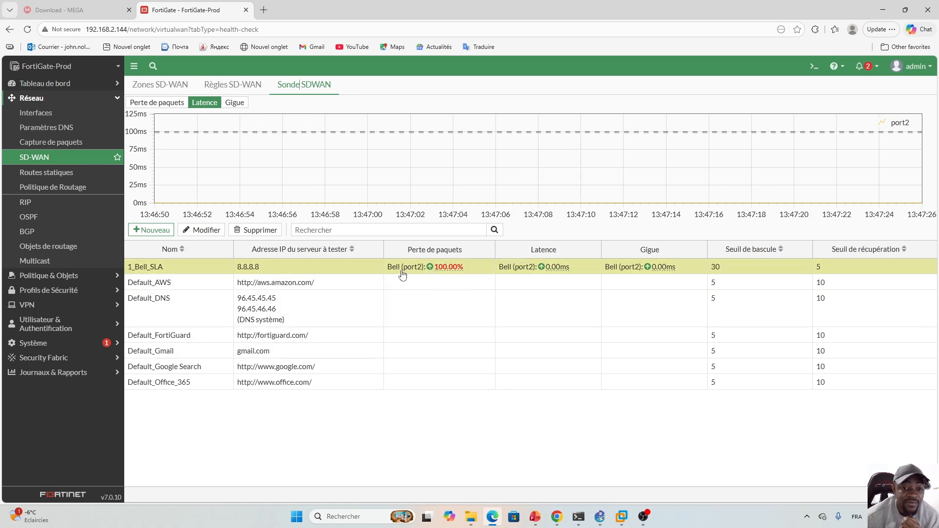
pyautogui.moveTo(448, 273)
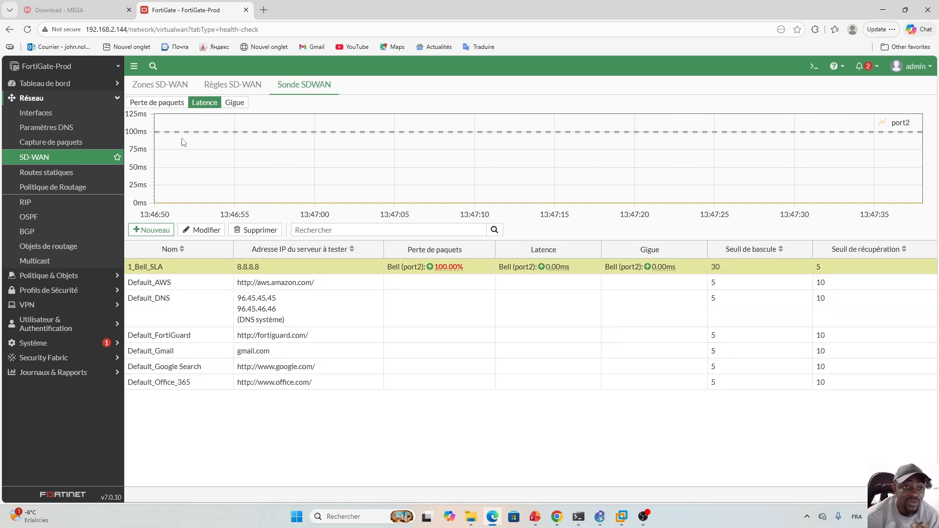
pyautogui.click(29, 31)
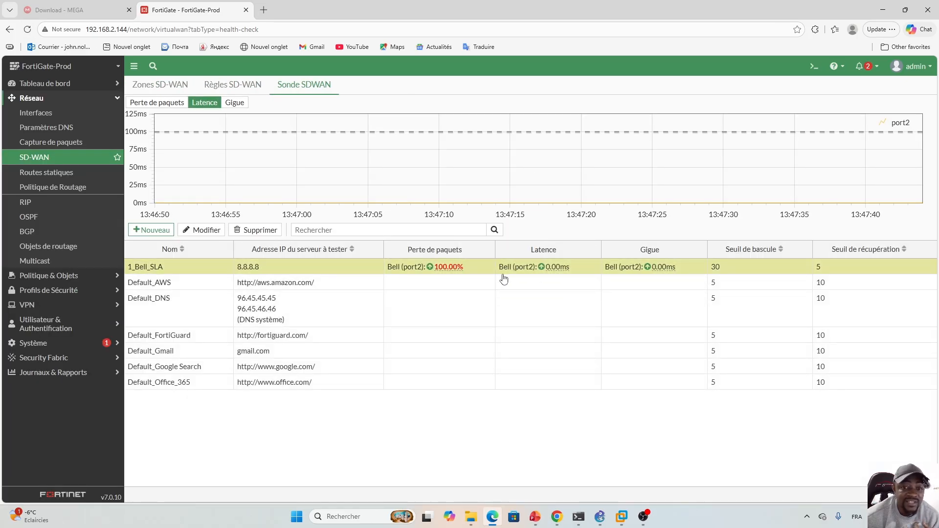
pyautogui.click(599, 519)
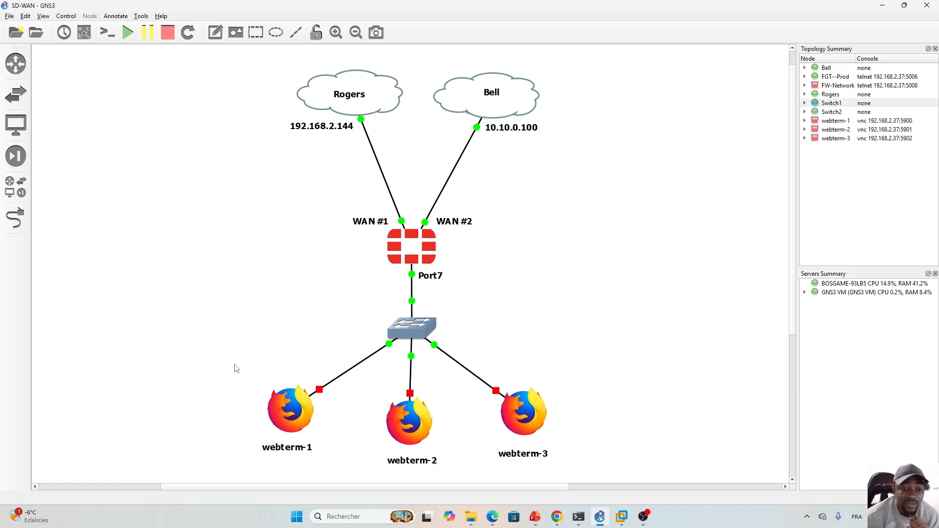
# Step: Start the webterm-1, webterm-2 and webterm-3 nodes in the GNS3 topology
pyautogui.rightClick(300, 408)
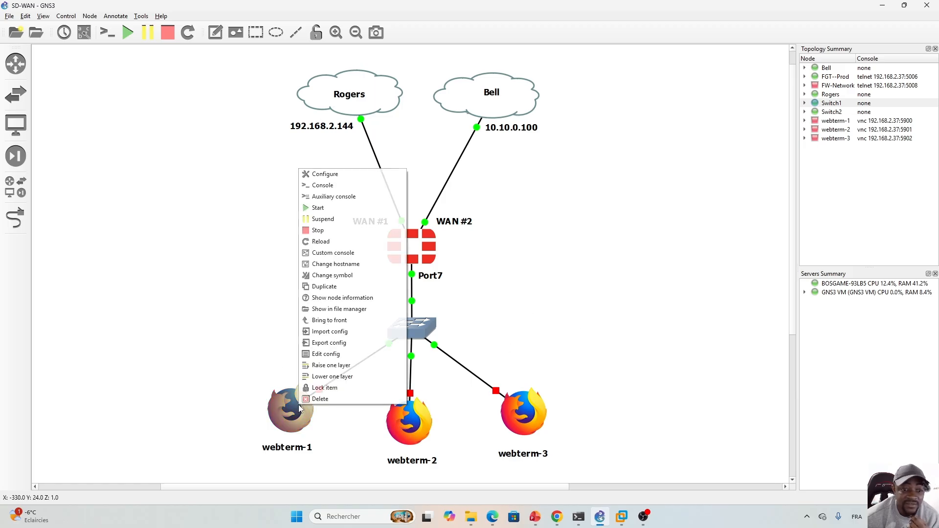
pyautogui.click(318, 207)
pyautogui.rightClick(415, 426)
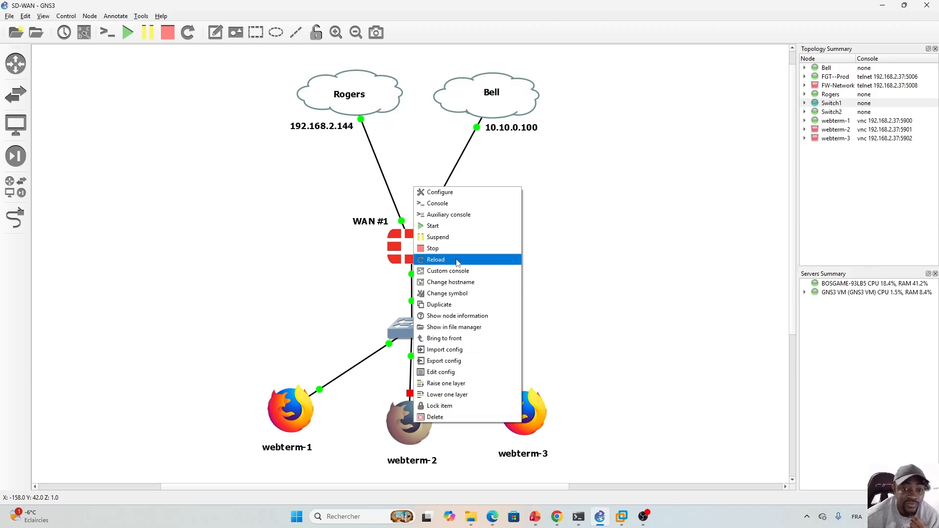
pyautogui.click(433, 226)
pyautogui.rightClick(520, 405)
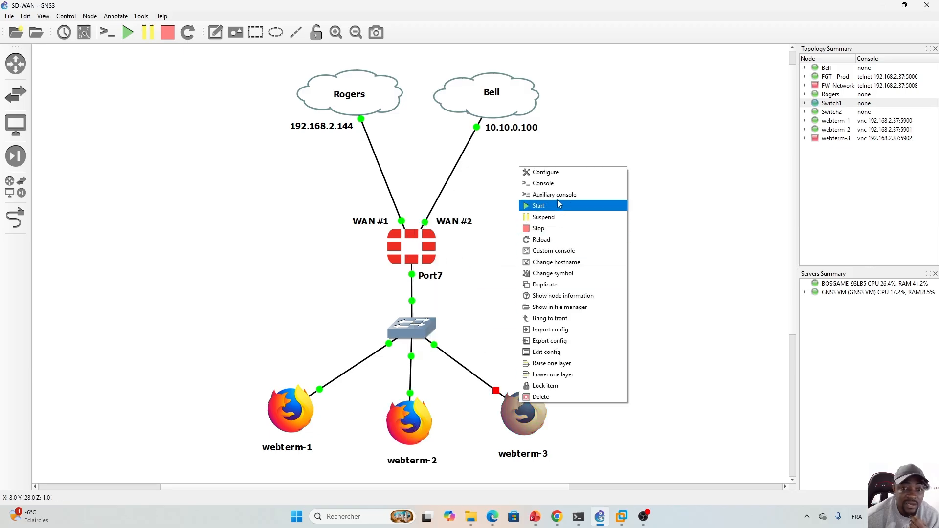
pyautogui.click(546, 206)
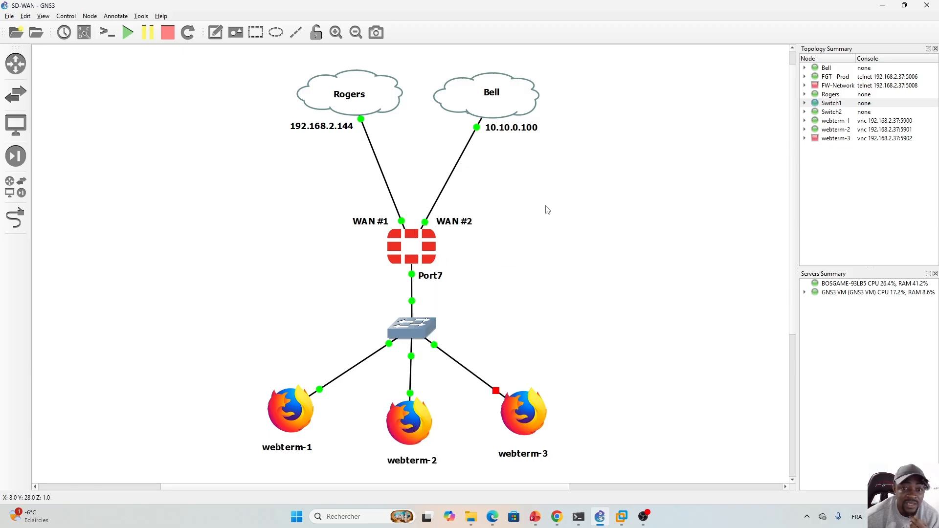
# Step: Switch back to the FortiGate page in Edge and create a new SD-WAN probe named 2_Rogers
pyautogui.click(492, 516)
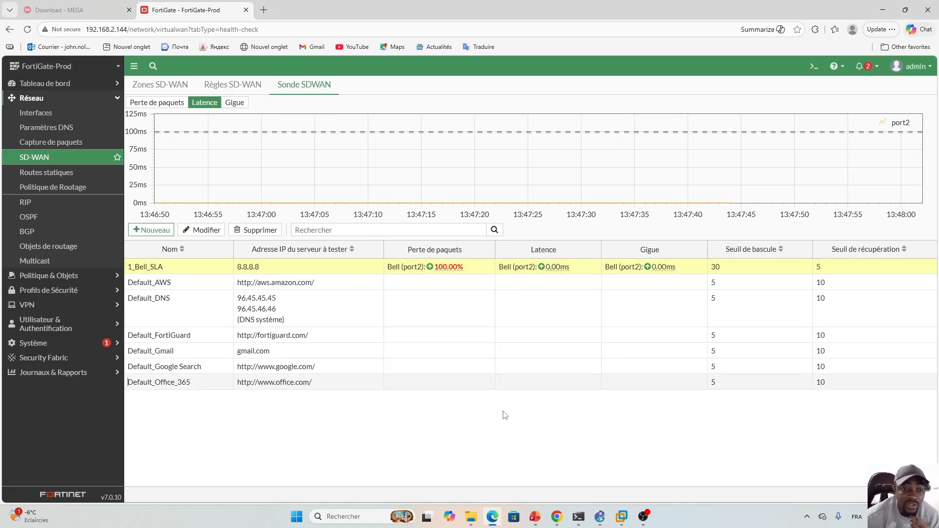
pyautogui.click(152, 230)
pyautogui.click(228, 107)
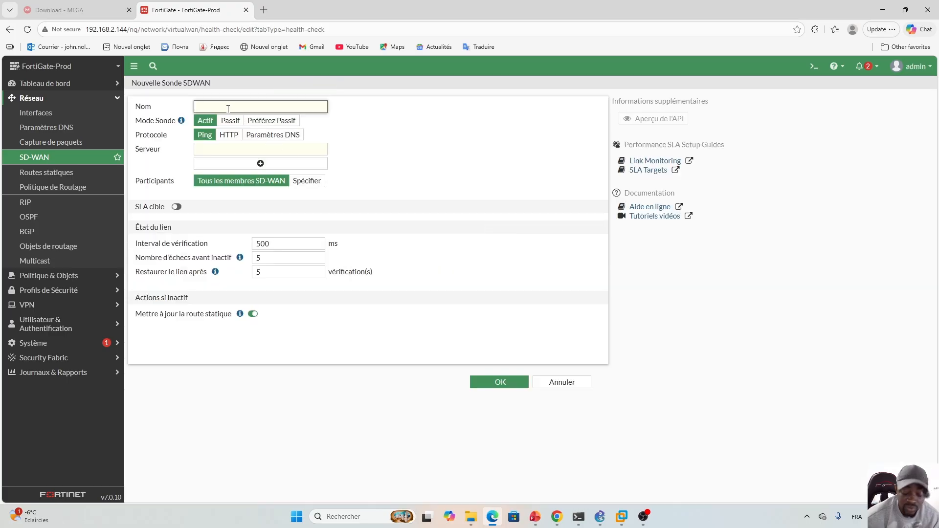
pyautogui.write('2_')
pyautogui.press('capslock')
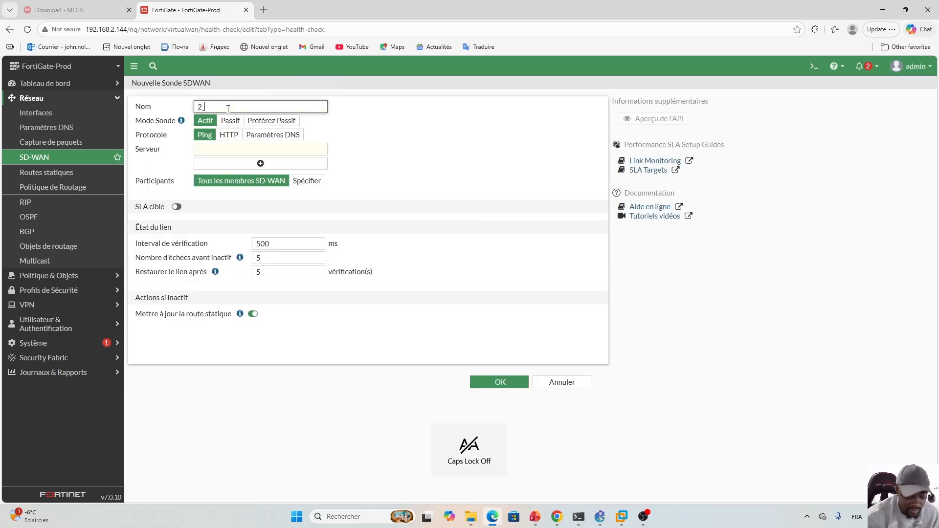
pyautogui.press('capslock')
pyautogui.write('R')
pyautogui.press('capslock')
pyautogui.write('ogers')
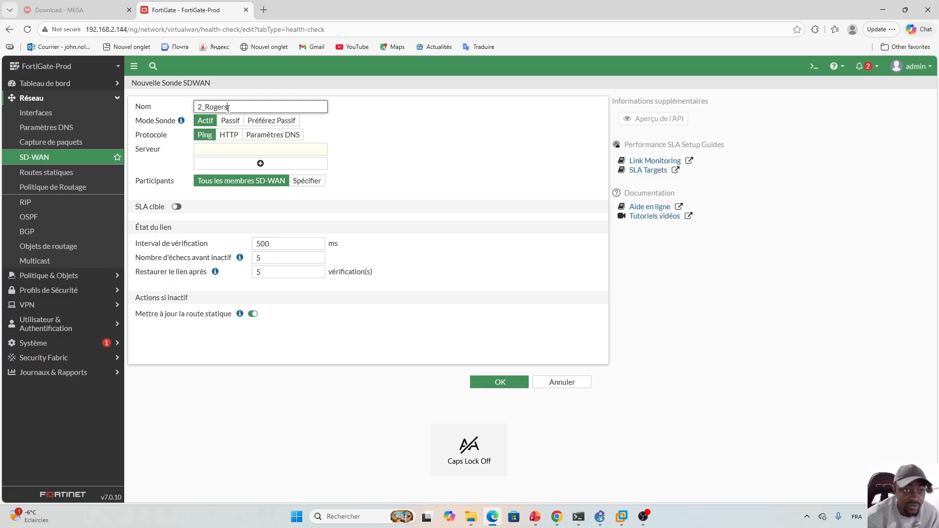
# Step: Set the 2_Rogers probe protocol to DNS with google.com as the specified primary DNS server
pyautogui.click(264, 138)
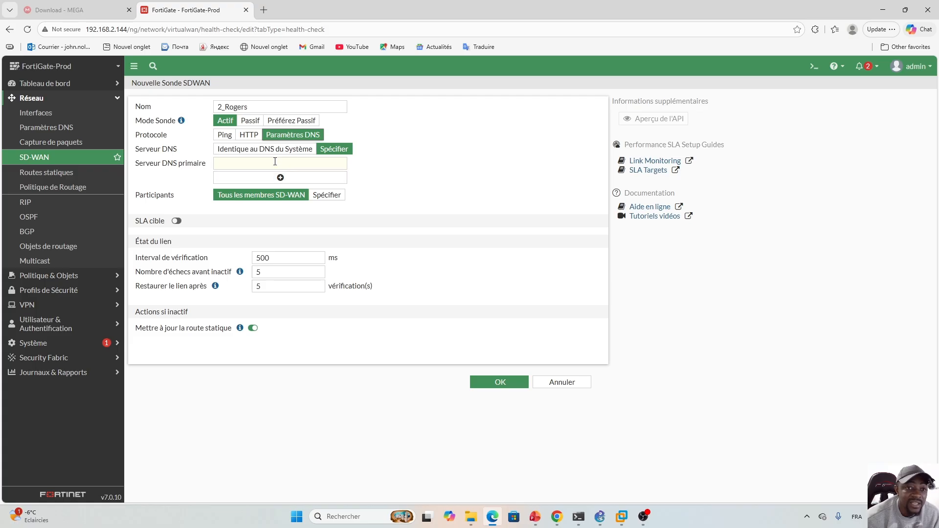
pyautogui.click(274, 162)
pyautogui.write('google.com')
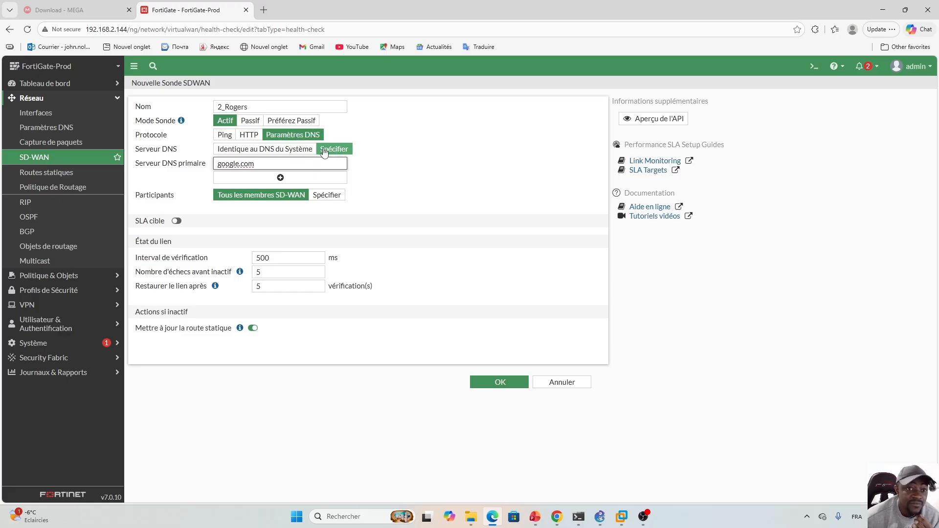
# Step: Restrict the participants of the 2_Rogers probe to Rogers (port1)
pyautogui.click(327, 194)
pyautogui.click(281, 209)
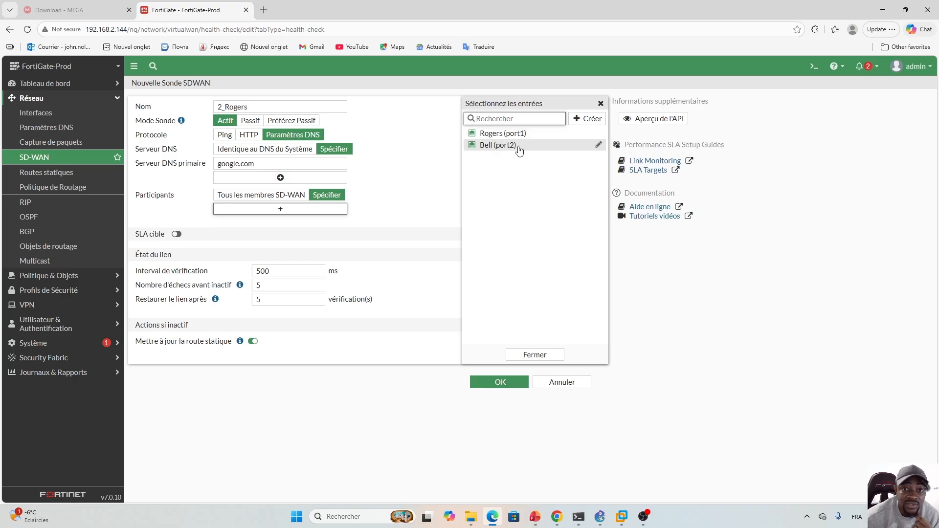
pyautogui.click(501, 135)
pyautogui.click(530, 362)
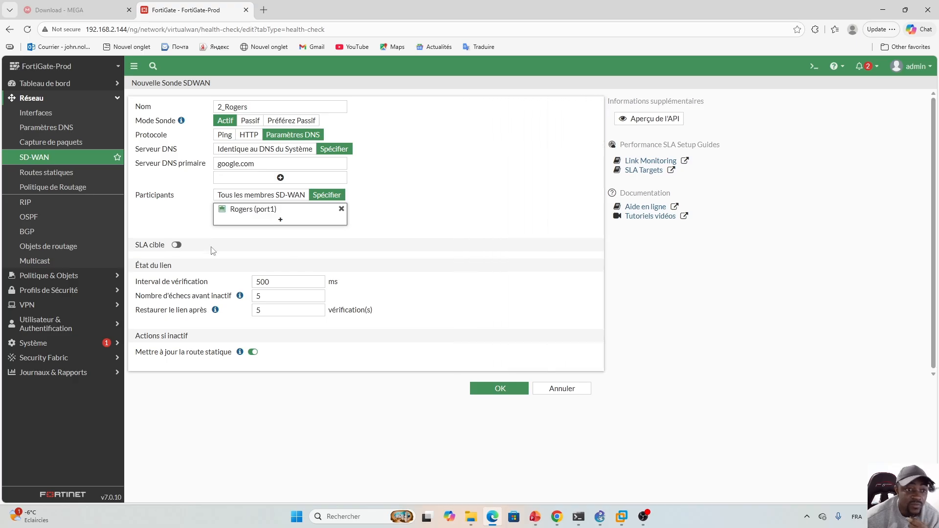
# Step: Enable the SLA target with a 30 ms latency threshold, 10 ms jitter threshold and 2% packet loss threshold
pyautogui.click(176, 244)
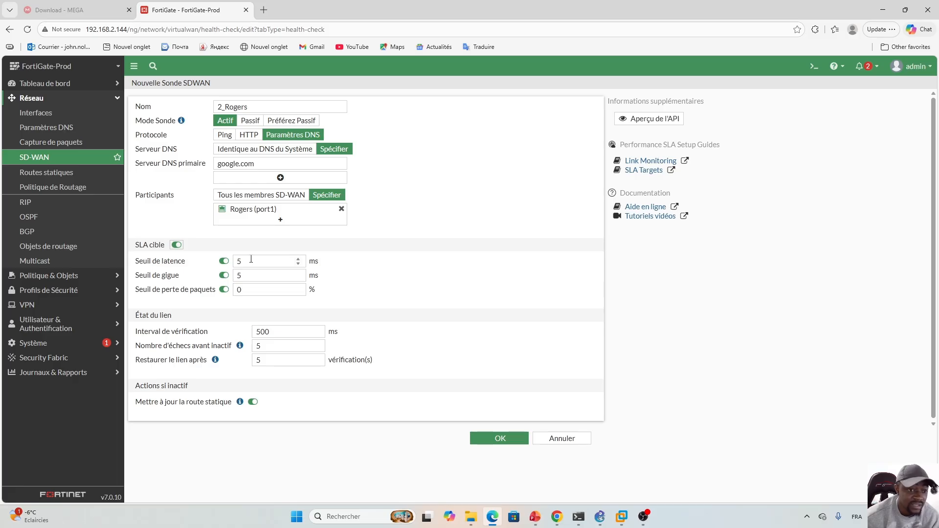
pyautogui.moveTo(251, 259); pyautogui.dragTo(234, 261)
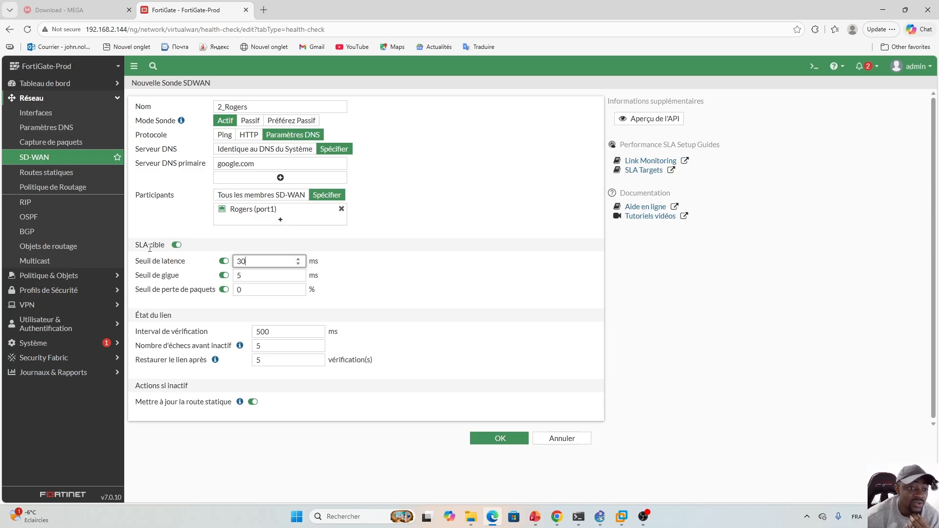
pyautogui.click(241, 277)
pyautogui.moveTo(240, 276); pyautogui.dragTo(234, 277)
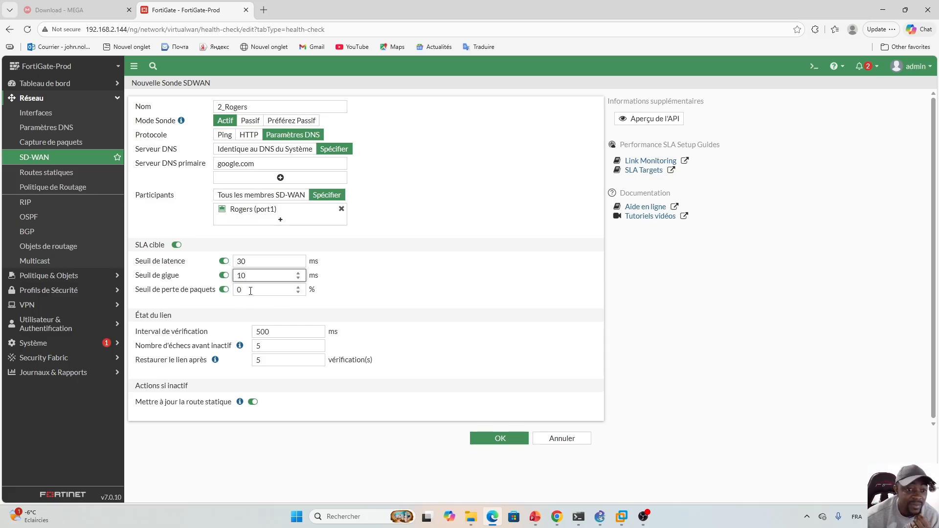
pyautogui.click(251, 291)
pyautogui.press('BackSpace')
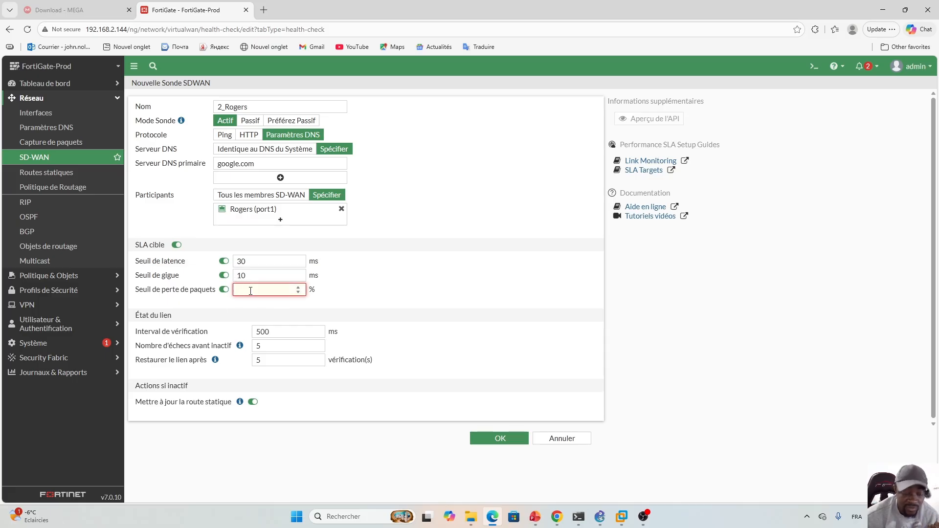
pyautogui.write('5')
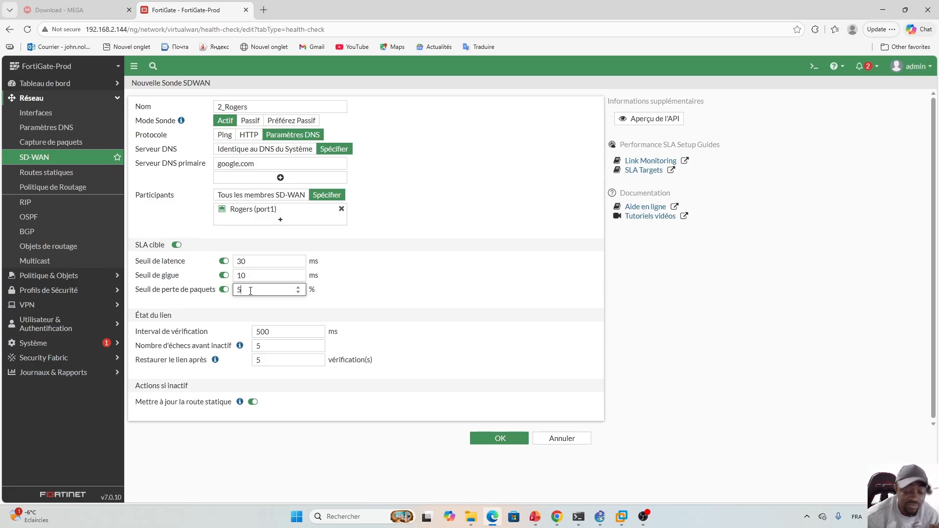
pyautogui.press('BackSpace')
pyautogui.write('2')
pyautogui.click(392, 291)
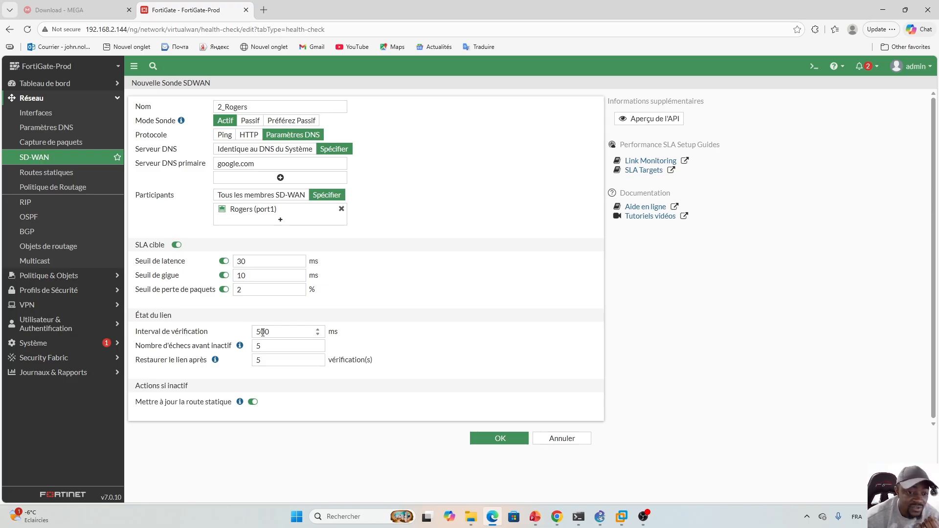
# Step: Set the check interval to 2000 ms and the failures before inactive to 30, and save the 2_Rogers probe
pyautogui.moveTo(263, 332); pyautogui.dragTo(253, 334)
pyautogui.write('20')
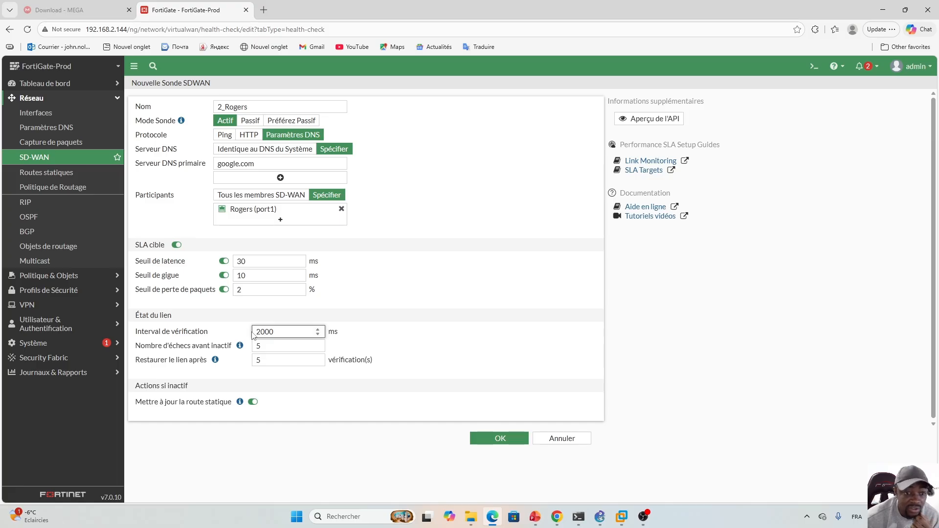
pyautogui.click(263, 345)
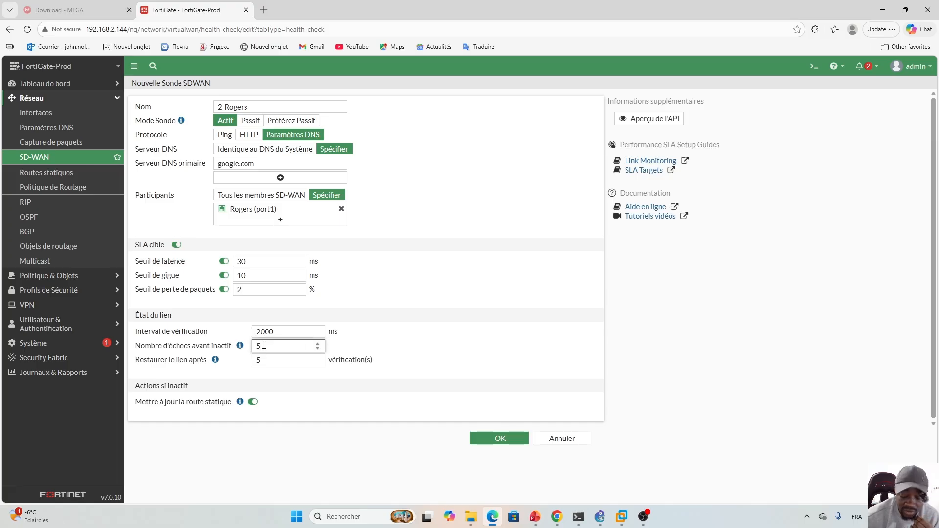
pyautogui.click(407, 346)
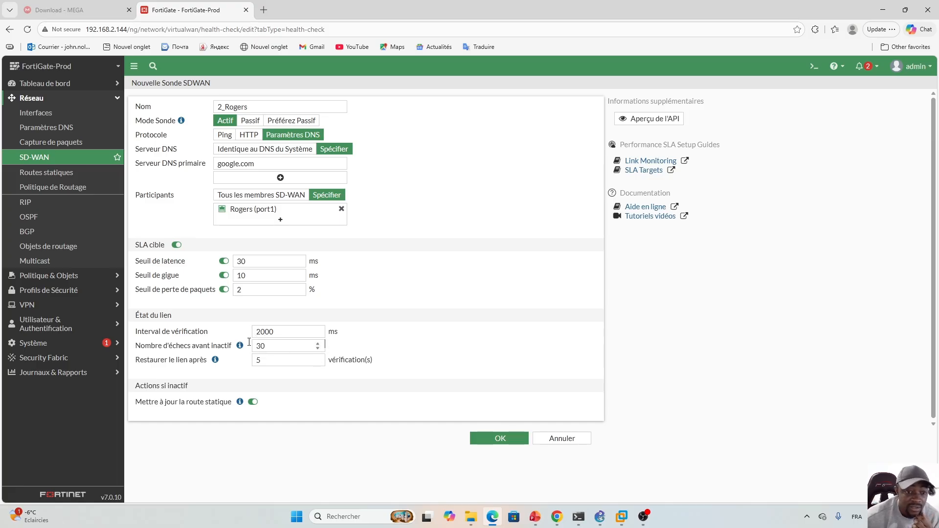
pyautogui.click(499, 441)
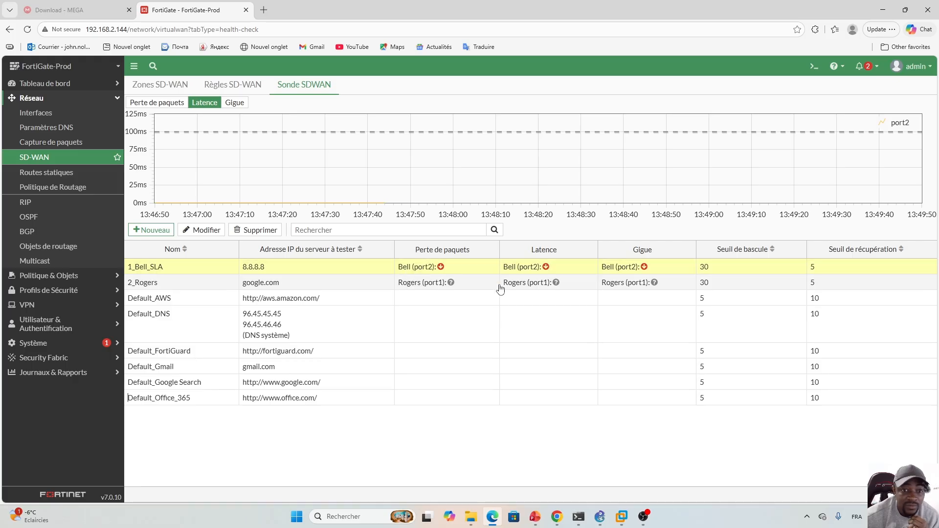
# Step: Dismiss the Google sign-in prompt on the Temu page in the TightVNC viewer and minimize the viewer
pyautogui.click(600, 524)
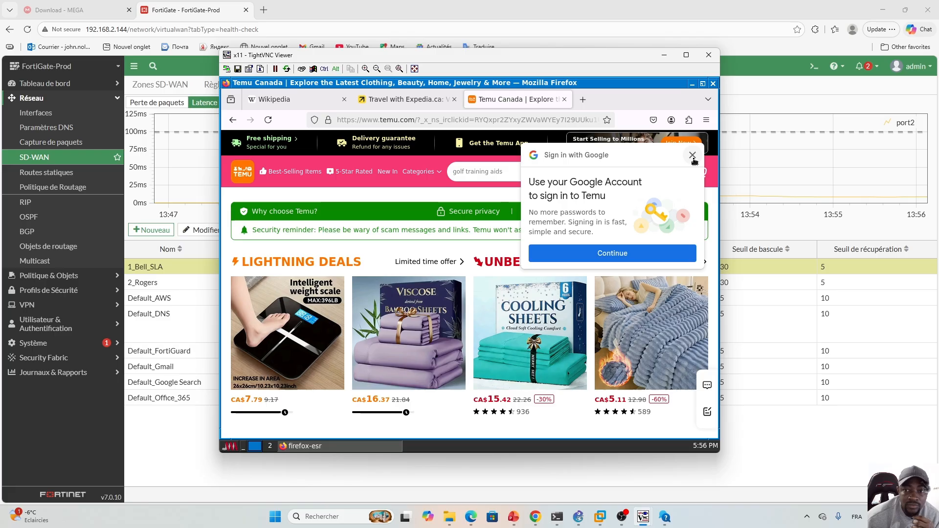
pyautogui.click(693, 155)
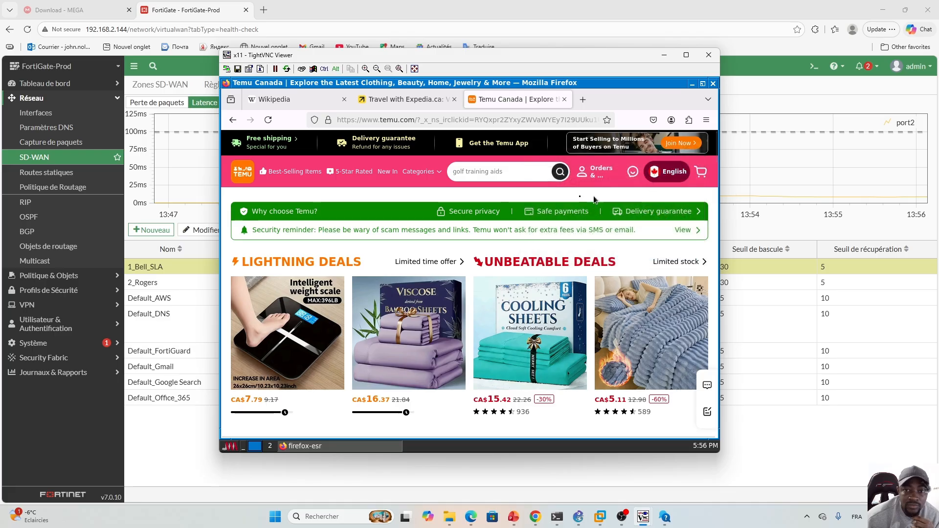
pyautogui.click(664, 55)
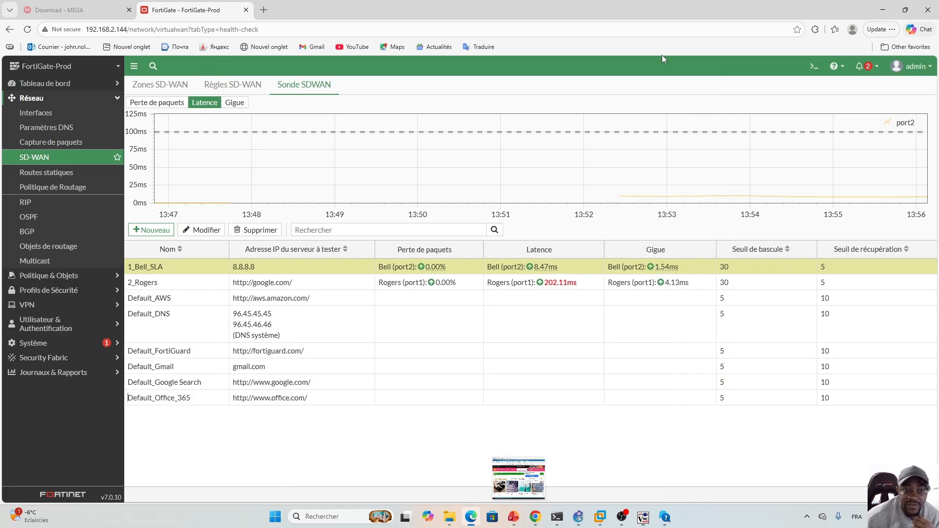
# Step: Reload the probe list and compare the packet loss, latency and jitter of 1_Bell_SLA and 2_Rogers
pyautogui.click(28, 30)
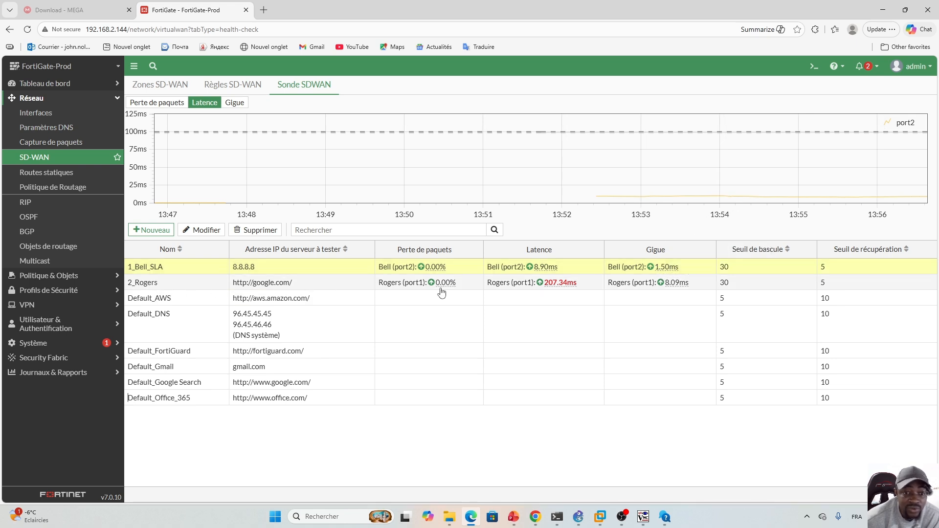
pyautogui.moveTo(444, 289)
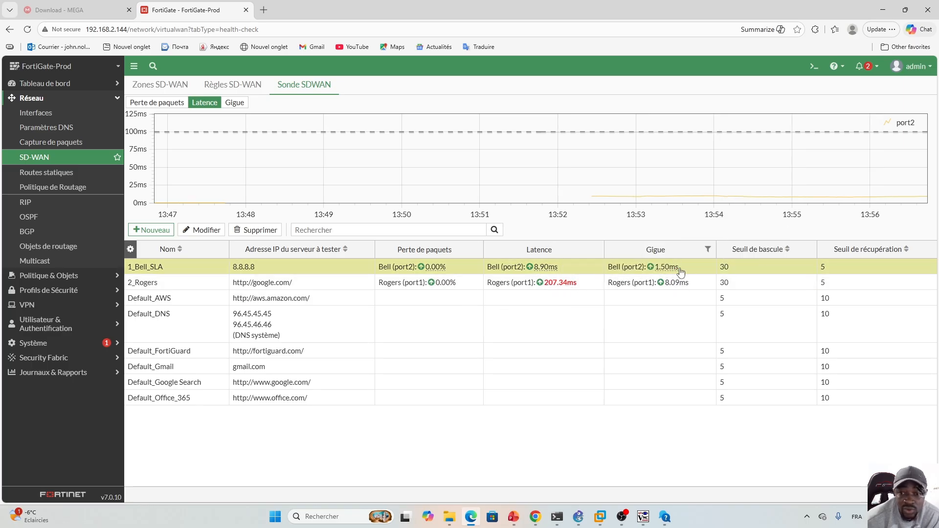
pyautogui.moveTo(675, 284)
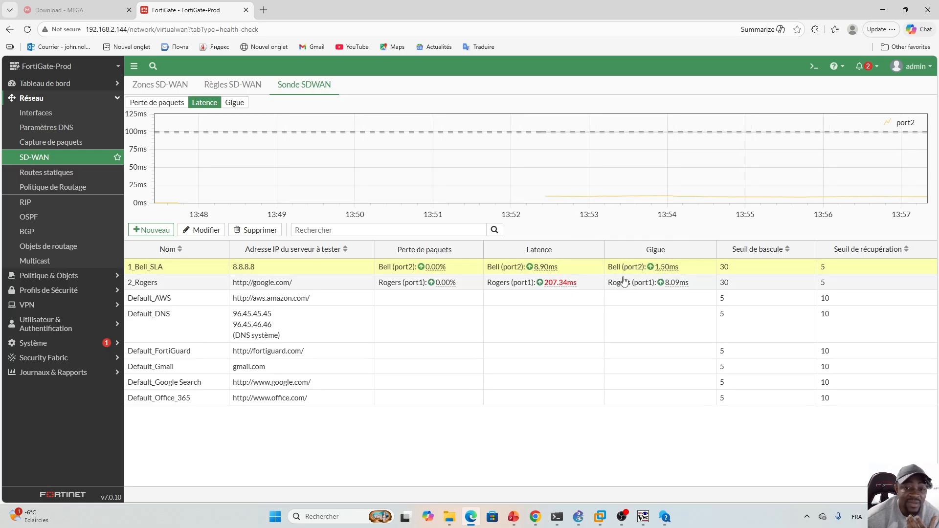
pyautogui.moveTo(545, 268)
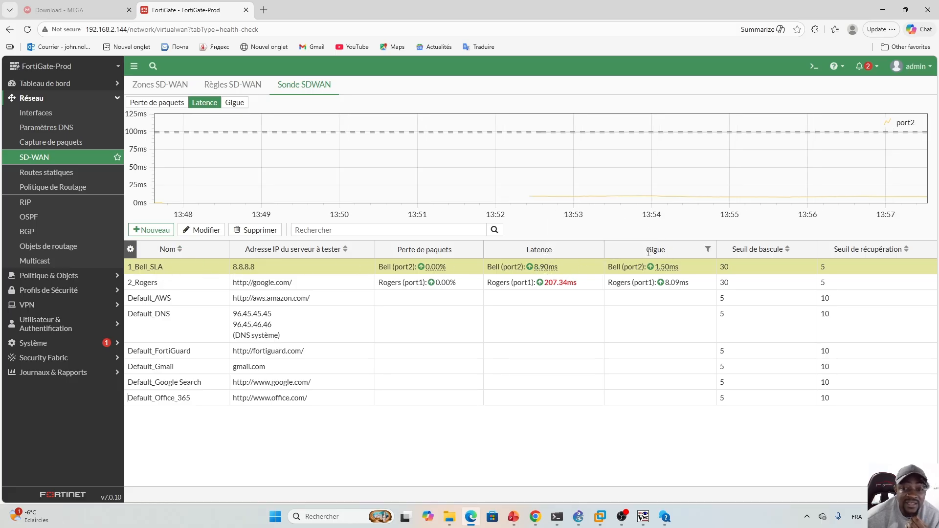
# Step: View the 1_Bell_SLA probe's SLA thresholds, close it without changes, and check its latency and jitter in the list
pyautogui.doubleClick(570, 272)
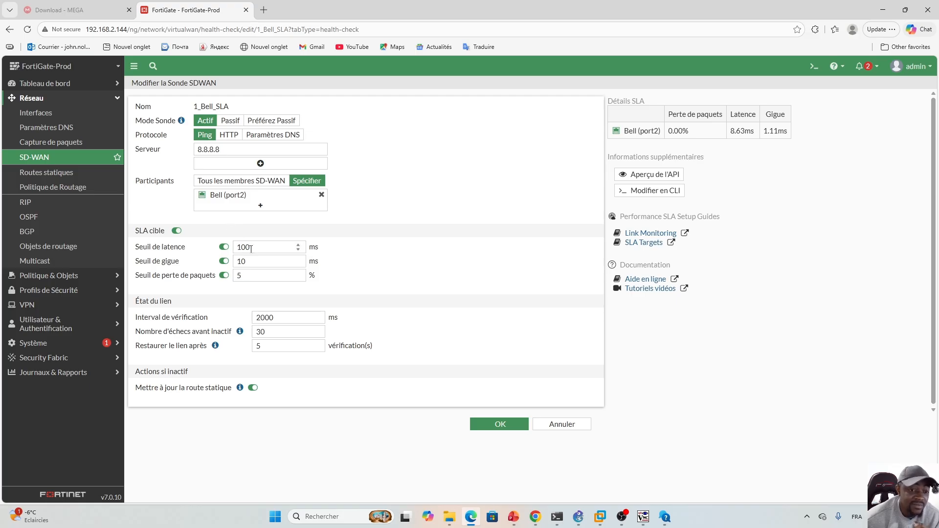
pyautogui.click(562, 424)
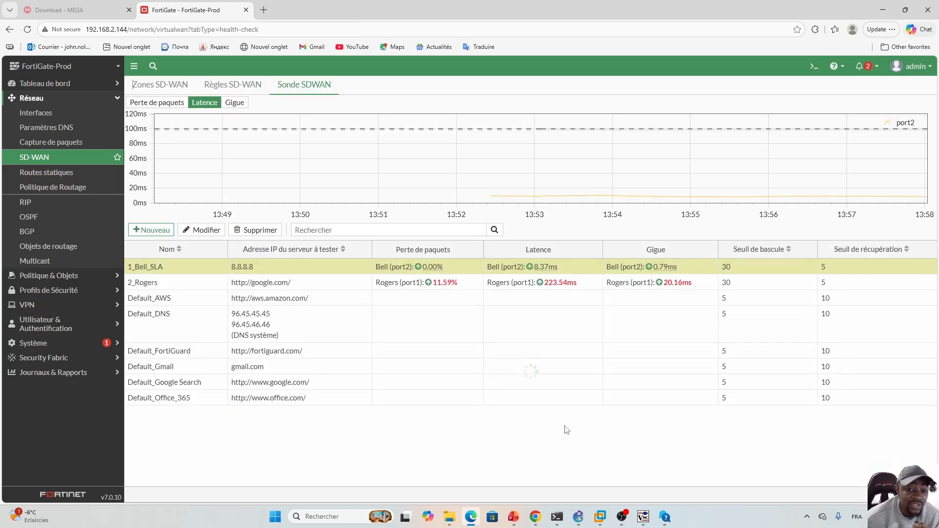
pyautogui.moveTo(549, 274)
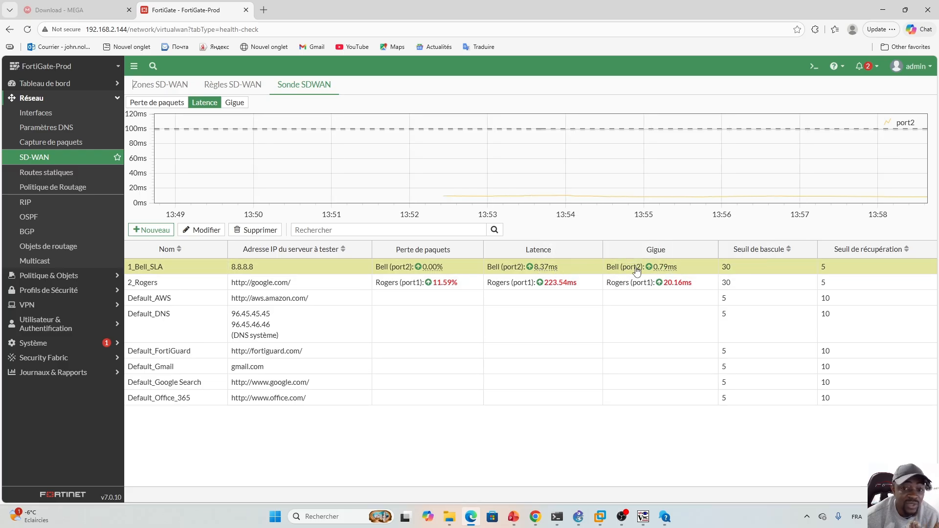
# Step: Set the 1_Bell_SLA probe's latency threshold to 10 ms and jitter threshold to 2 ms, and save it
pyautogui.doubleClick(574, 270)
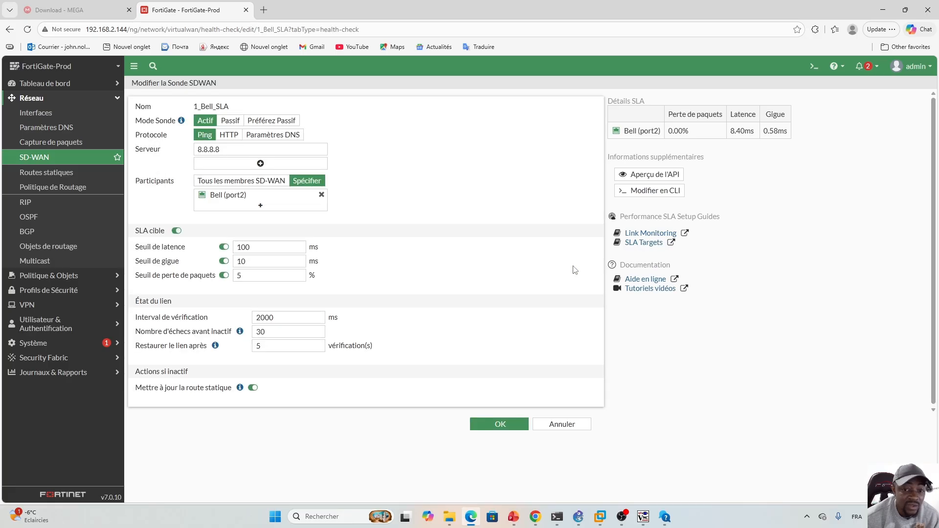
pyautogui.click(253, 248)
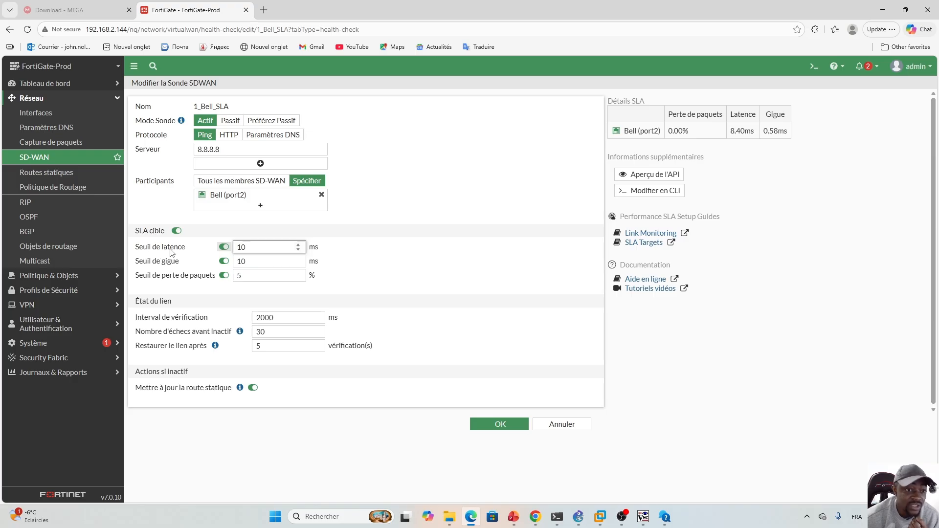
pyautogui.moveTo(255, 261); pyautogui.dragTo(242, 263)
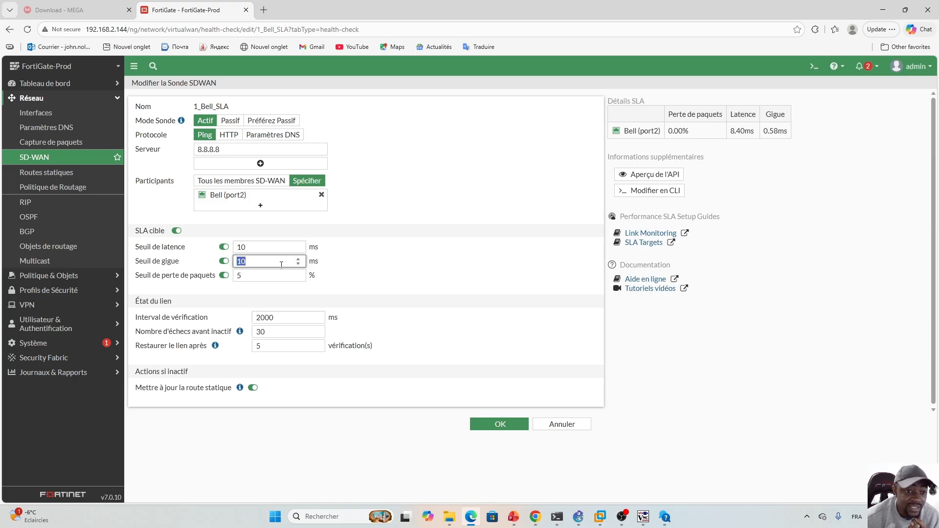
pyautogui.click(338, 267)
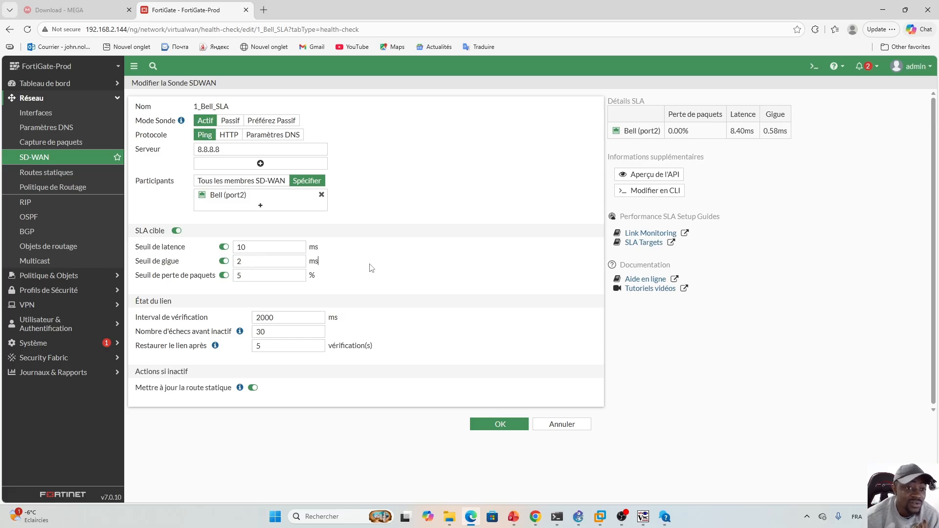
pyautogui.click(501, 424)
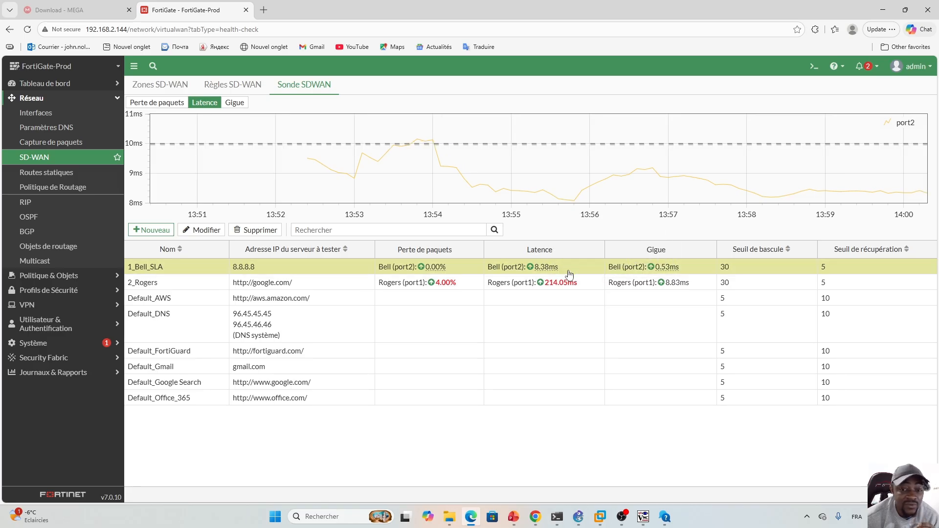
# Step: Switch to GNS3, check the Reddit page in a TightVNC viewer, minimize the viewer and return to the FortiGate probe list
pyautogui.click(578, 516)
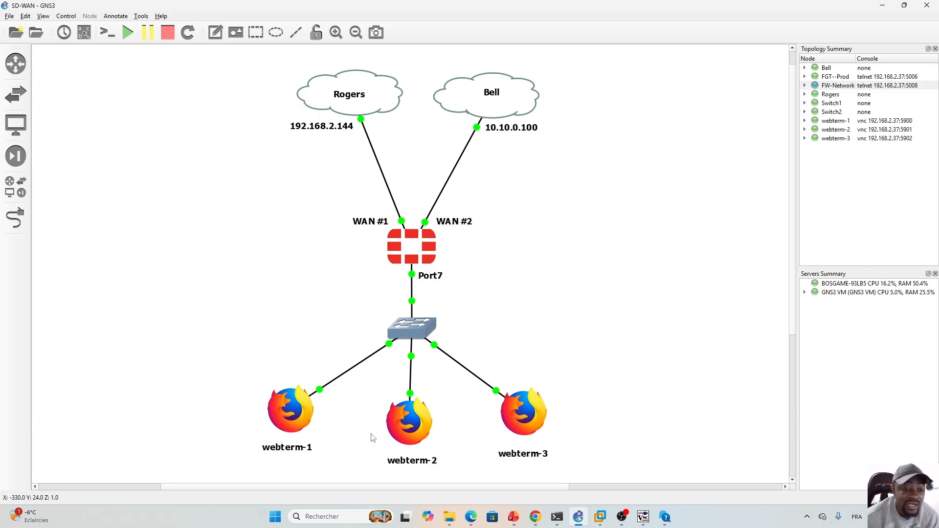
pyautogui.moveTo(642, 516)
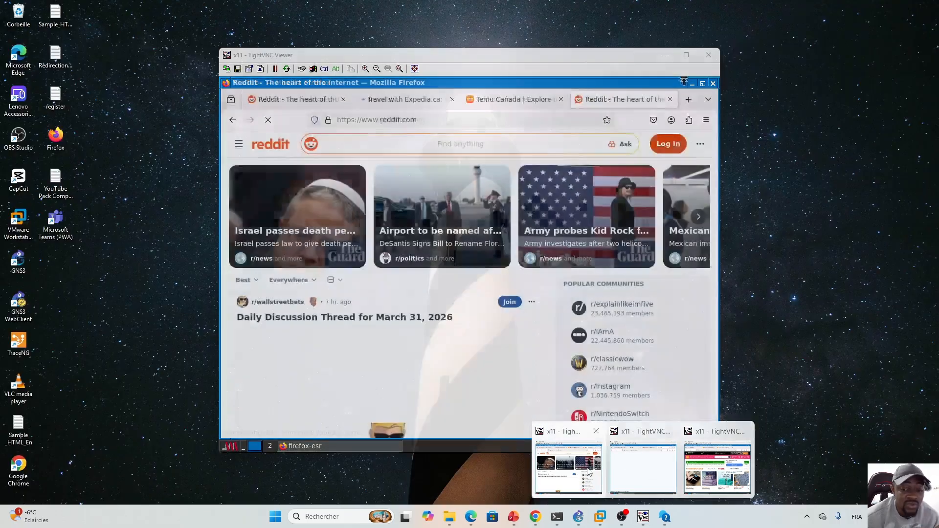
pyautogui.click(588, 470)
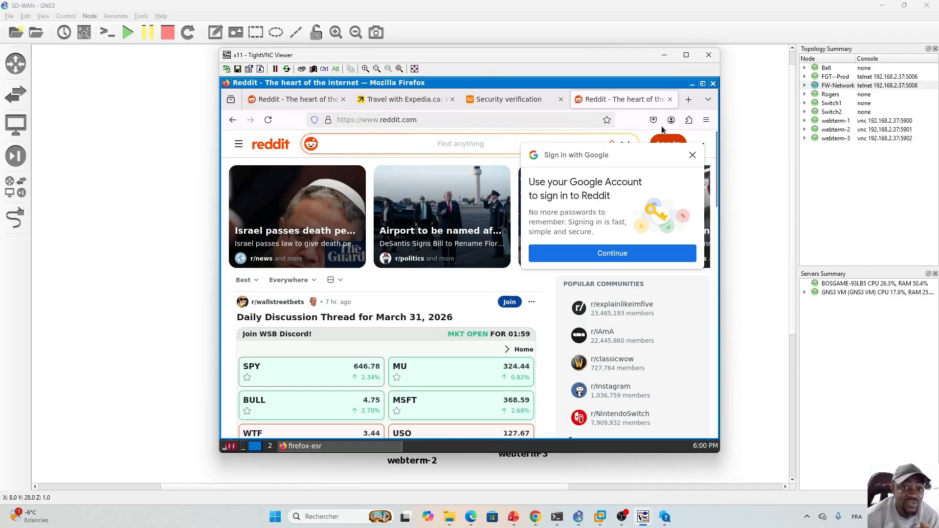
pyautogui.click(664, 55)
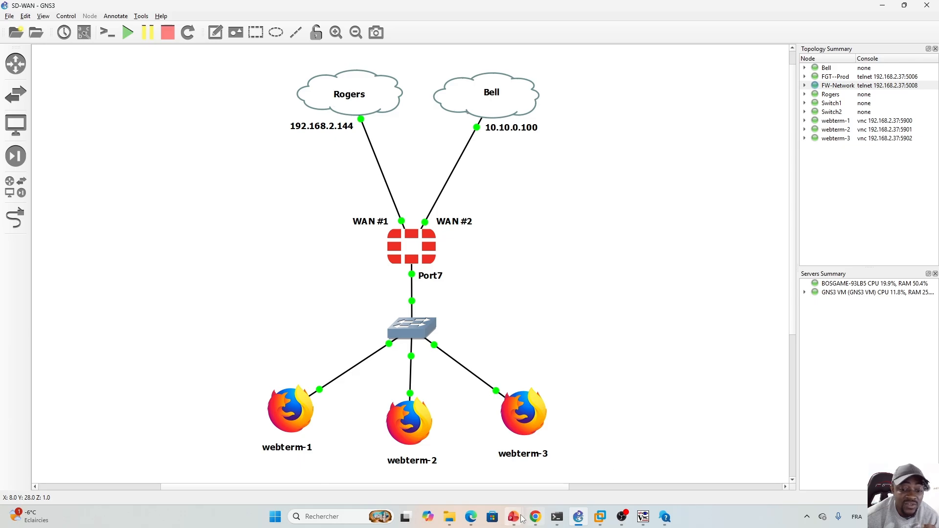
pyautogui.click(470, 517)
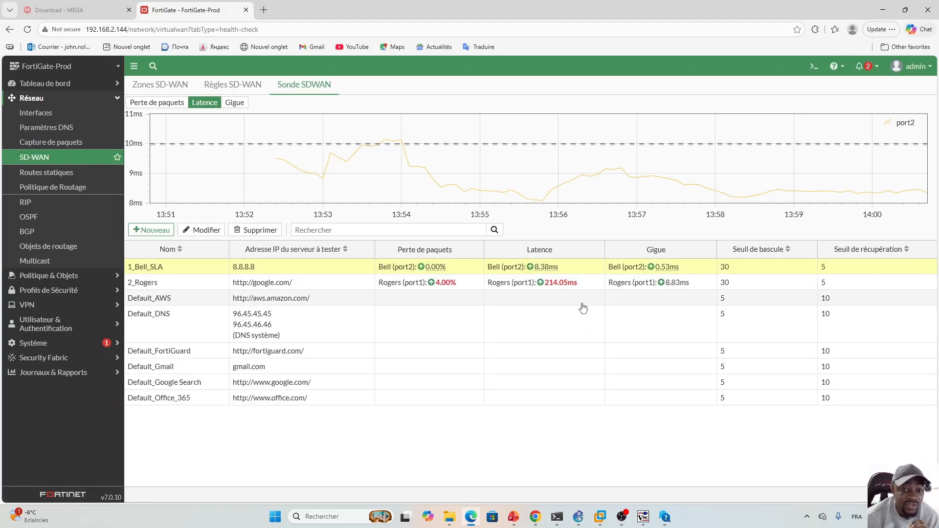
# Step: Review the SLA thresholds of the 1_Bell_SLA and 2_Rogers probes against the measured latency, closing both without changes
pyautogui.doubleClick(572, 271)
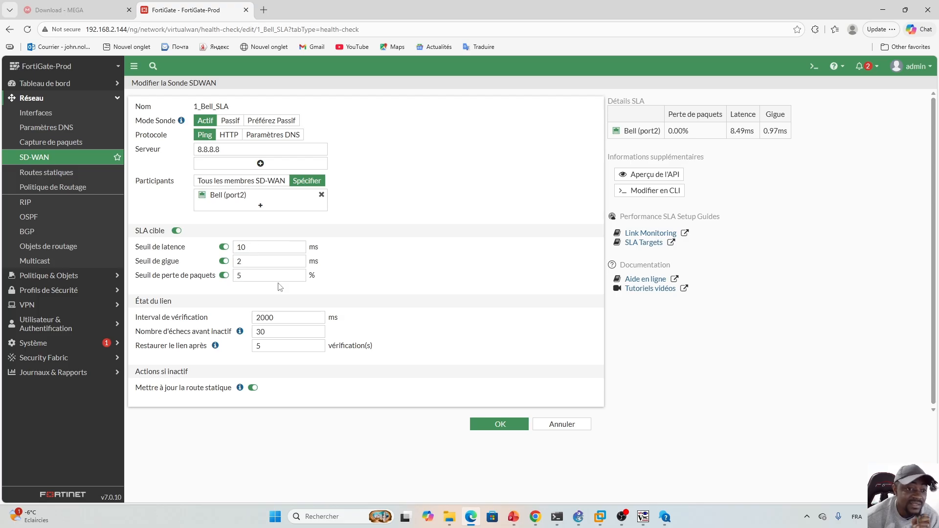
pyautogui.click(557, 424)
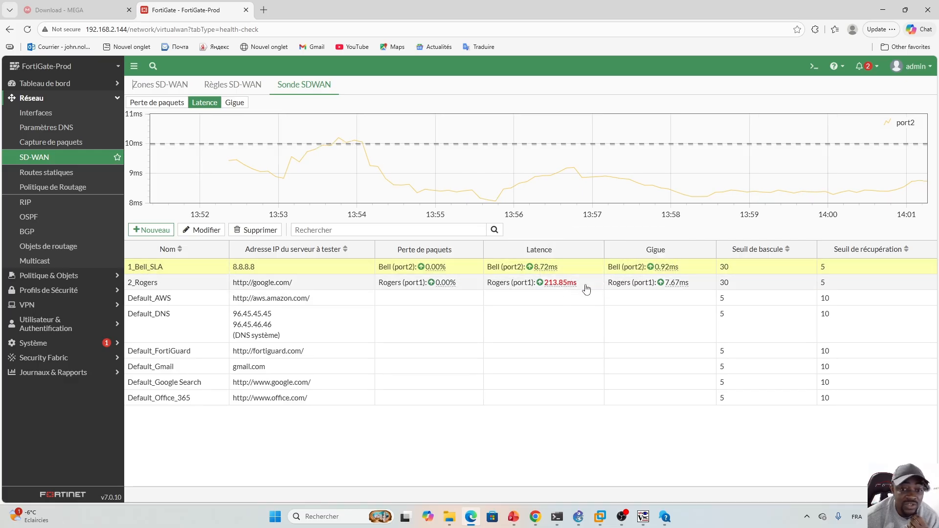
pyautogui.moveTo(563, 285)
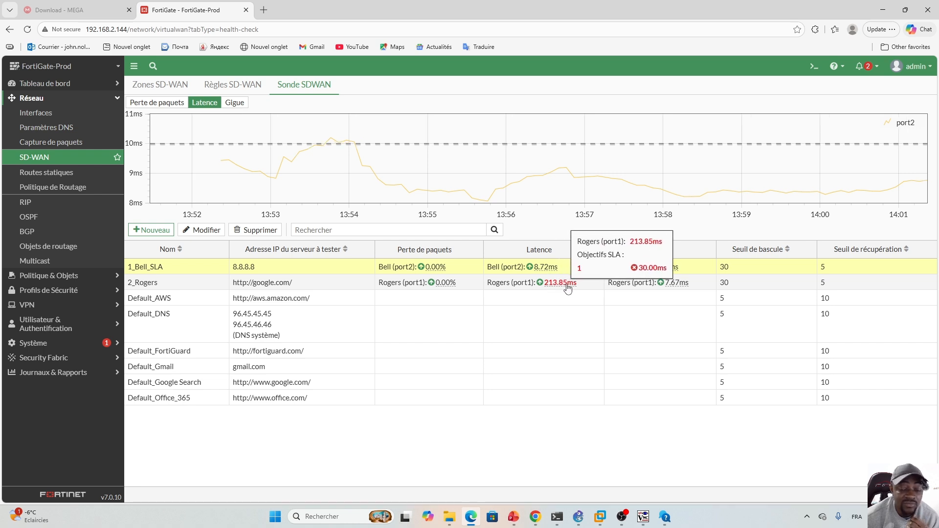
pyautogui.click(593, 287)
pyautogui.doubleClick(591, 287)
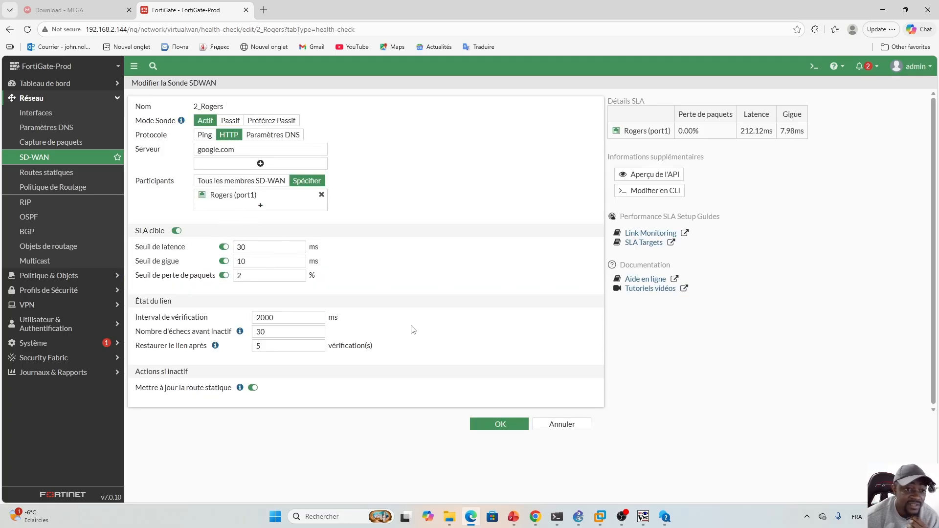
pyautogui.click(562, 423)
pyautogui.moveTo(577, 289)
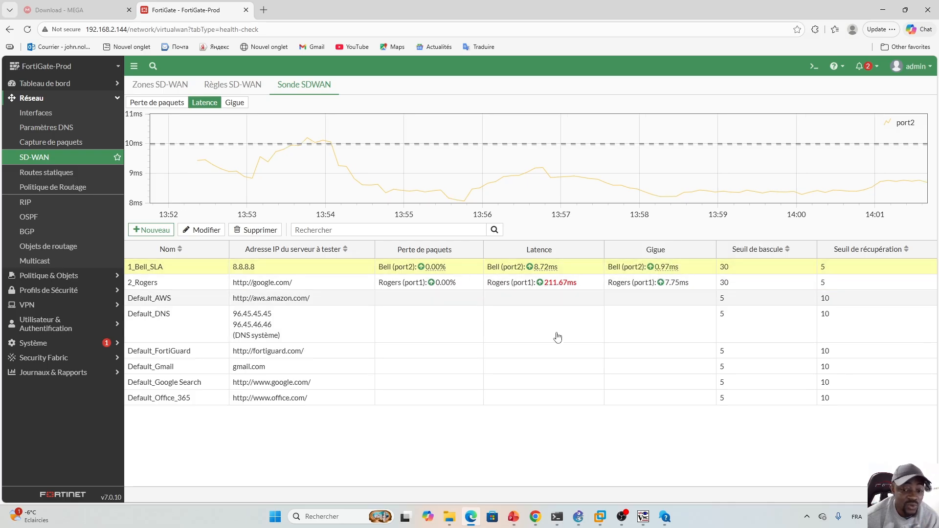
# Step: Switch to the Training Plan - French presentation in PowerPoint, read the Tâche2 activities, and return to the FortiGate probe list
pyautogui.moveTo(514, 516)
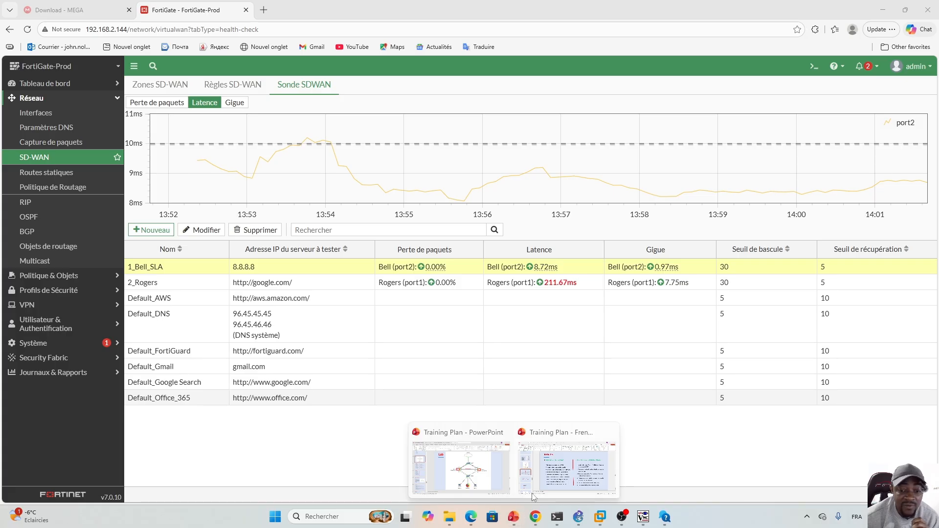
pyautogui.click(566, 468)
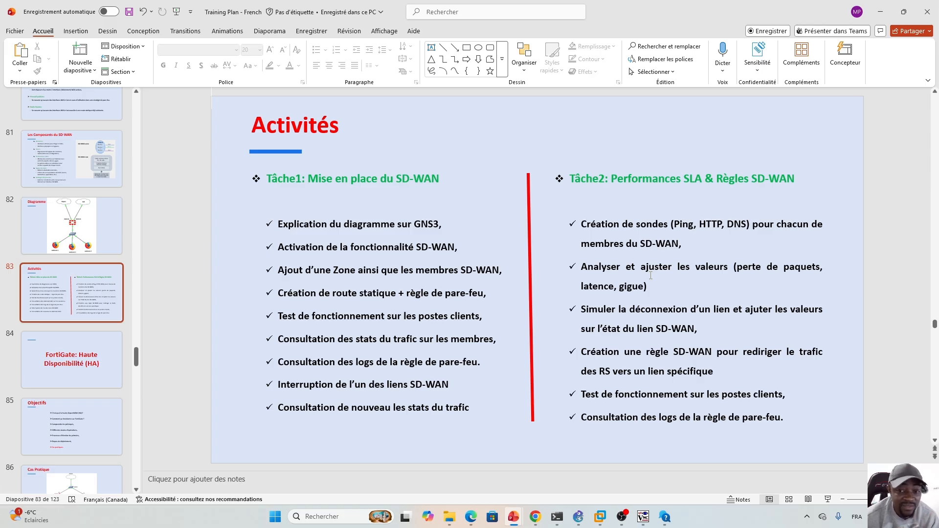
pyautogui.click(470, 516)
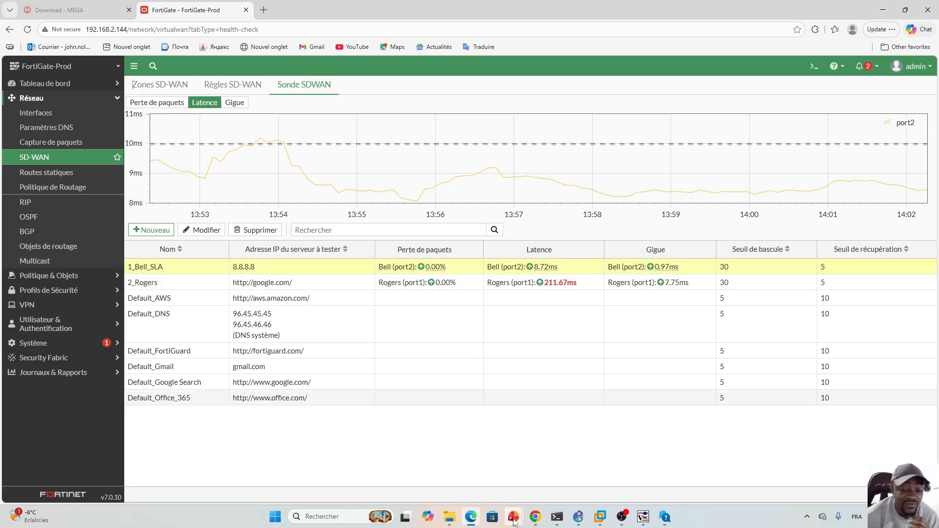
# Step: In PowerPoint, correct "ajuter" to "ajuster" in the link disconnection activity of Tâche2 and highlight that activity
pyautogui.moveTo(513, 516)
pyautogui.click(559, 463)
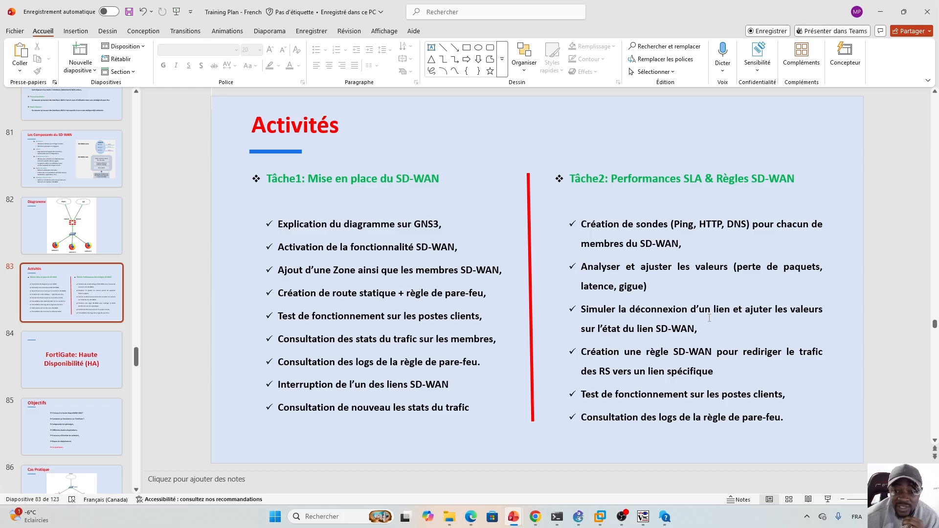
pyautogui.click(759, 312)
pyautogui.write('s')
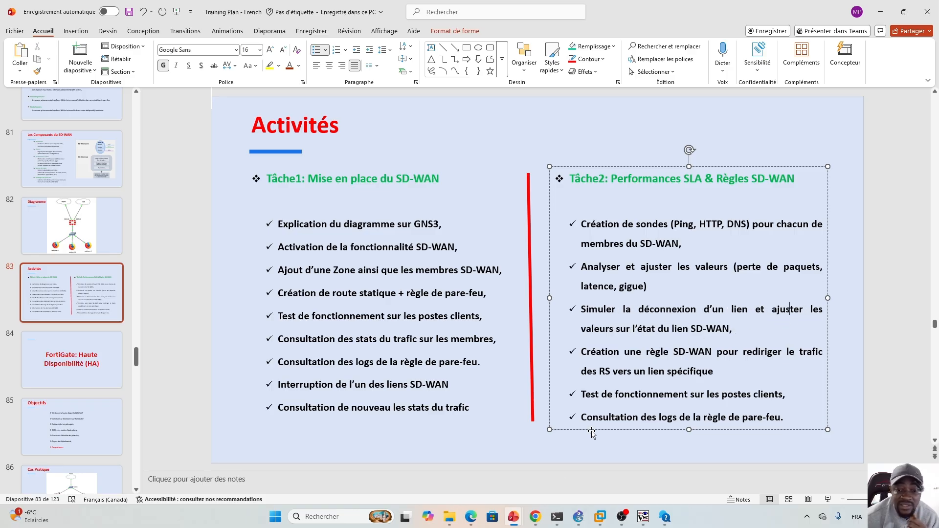
pyautogui.moveTo(589, 313); pyautogui.dragTo(735, 333)
# Step: Back in FortiGate, review the link status settings of 1_Bell_SLA without changes and check the SD-WAN zone members' bandwidth
pyautogui.click(470, 517)
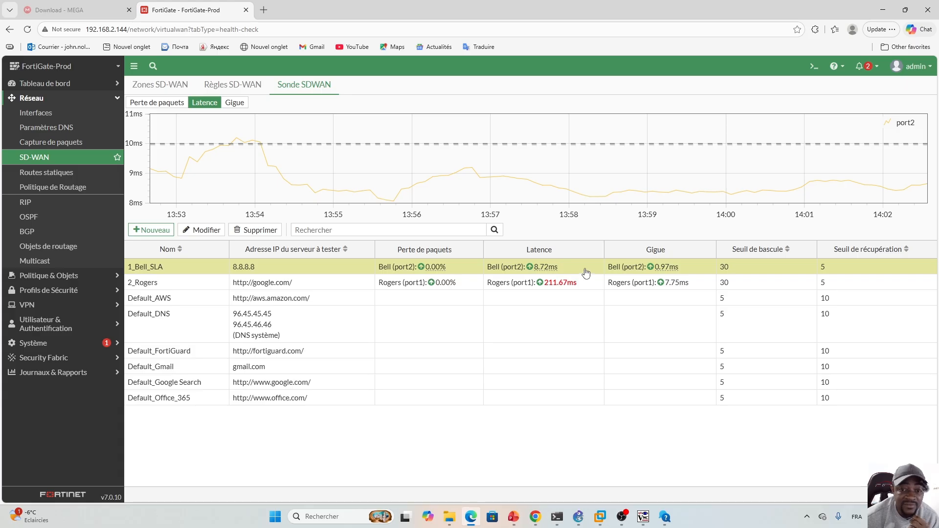
pyautogui.click(579, 517)
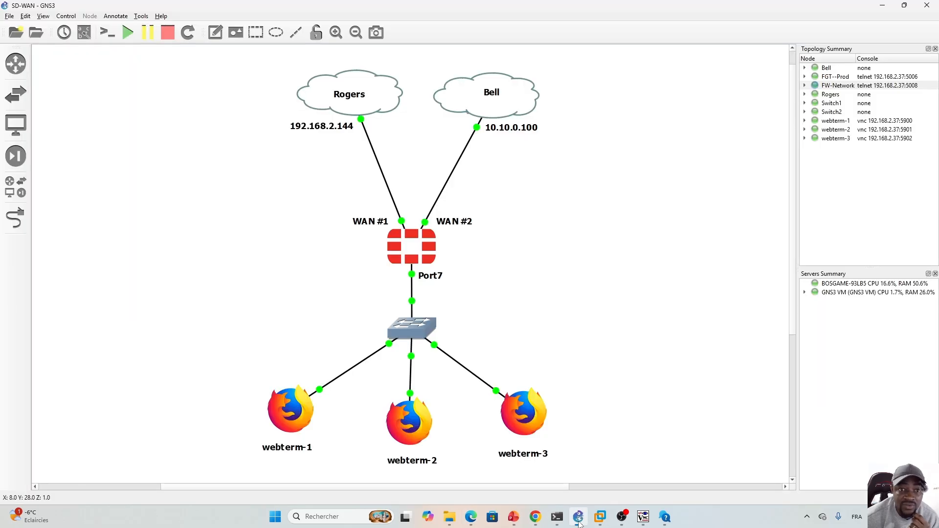
pyautogui.click(578, 517)
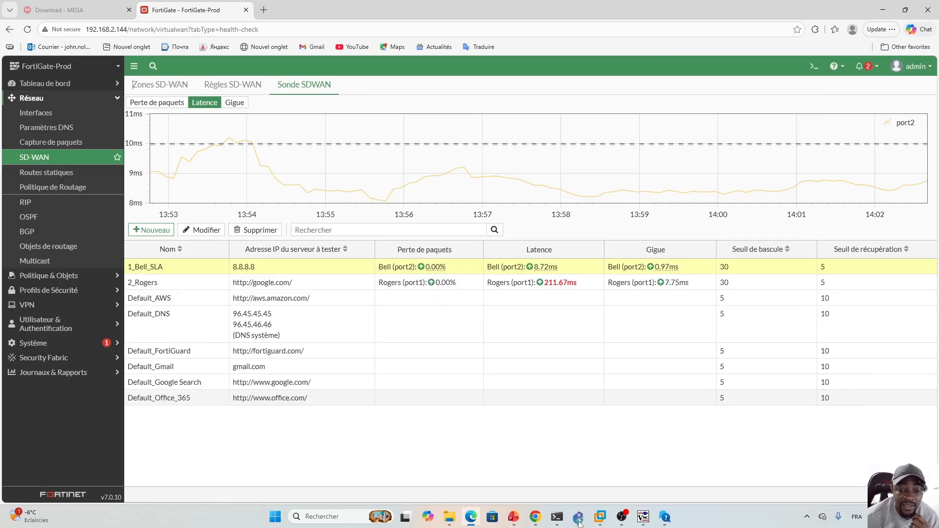
pyautogui.doubleClick(586, 269)
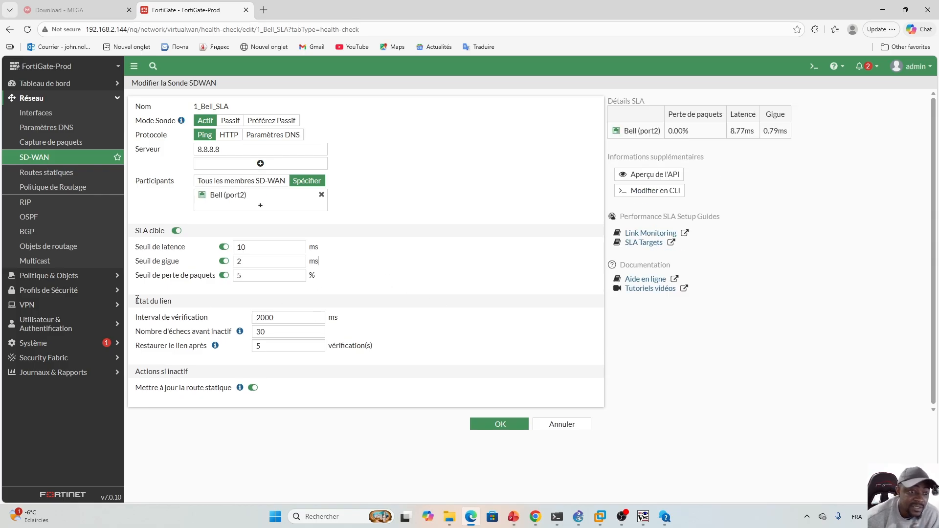
pyautogui.moveTo(150, 297); pyautogui.dragTo(215, 301)
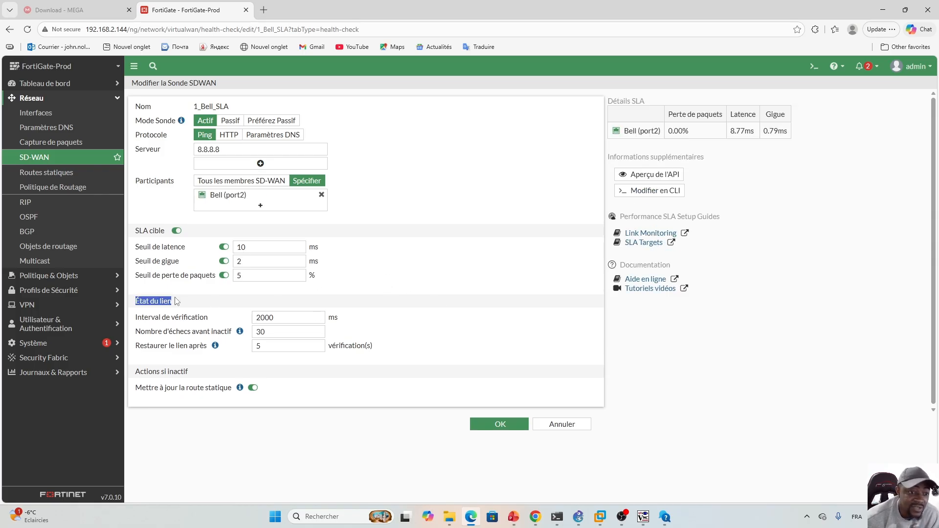
pyautogui.click(225, 303)
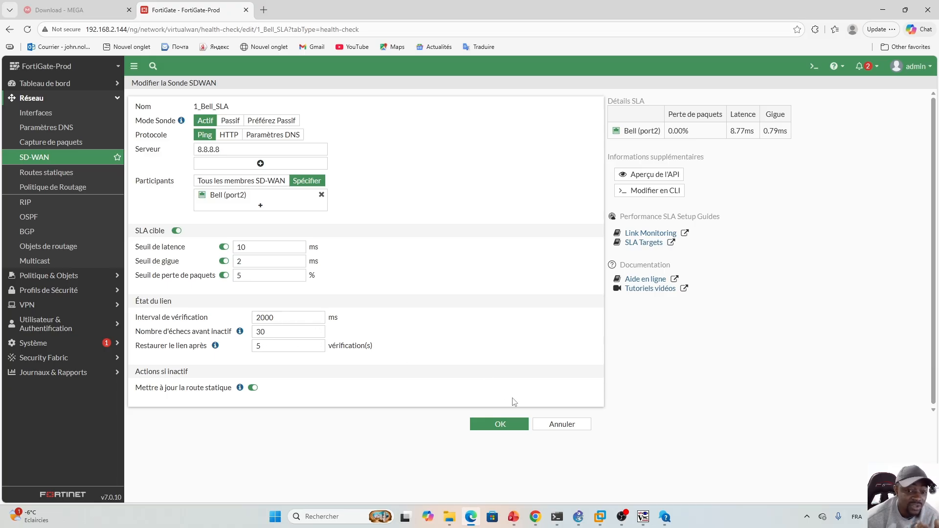
pyautogui.click(562, 424)
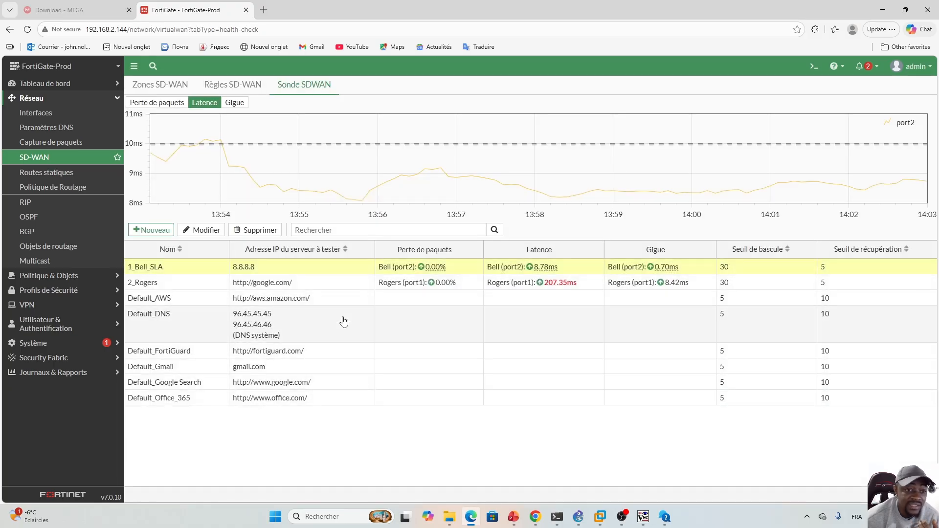
pyautogui.click(157, 85)
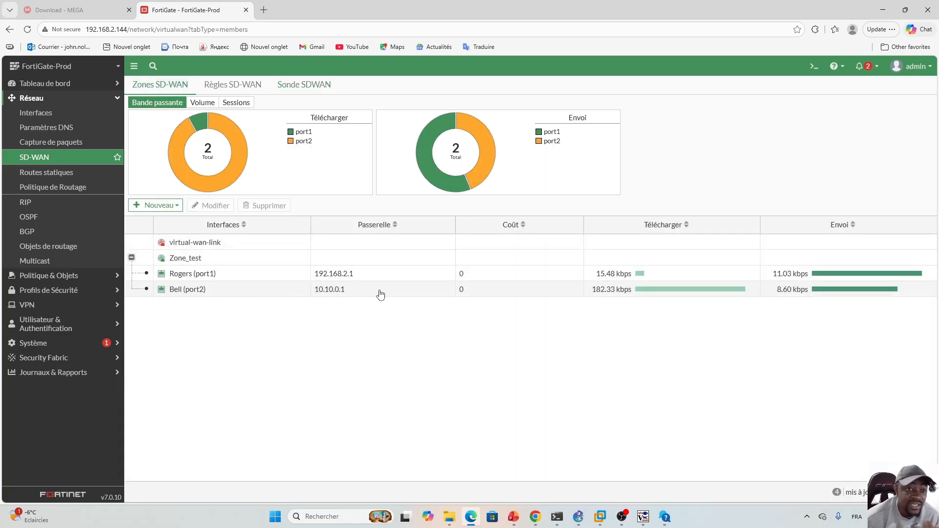
pyautogui.click(296, 88)
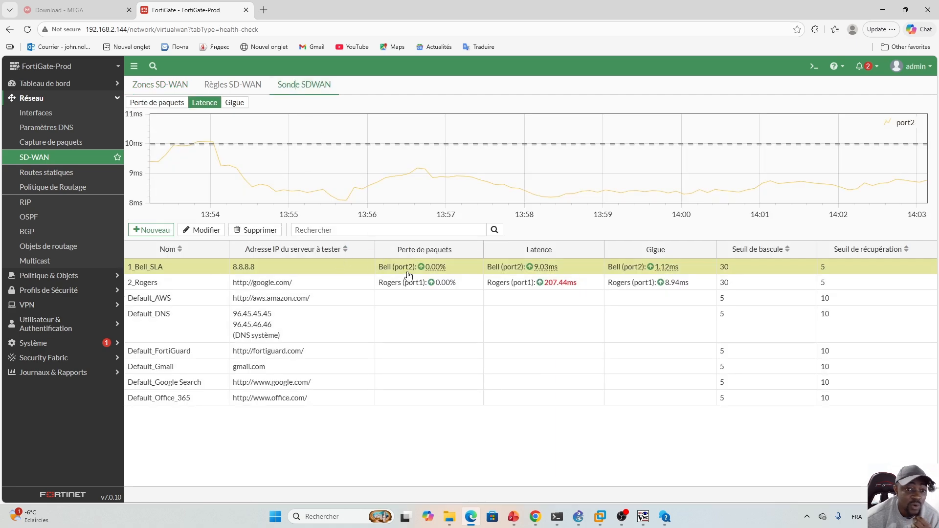
# Step: Compare the 1_Bell_SLA link status settings with the link disconnection activity on the PowerPoint slide, and close the probe without changes
pyautogui.doubleClick(359, 266)
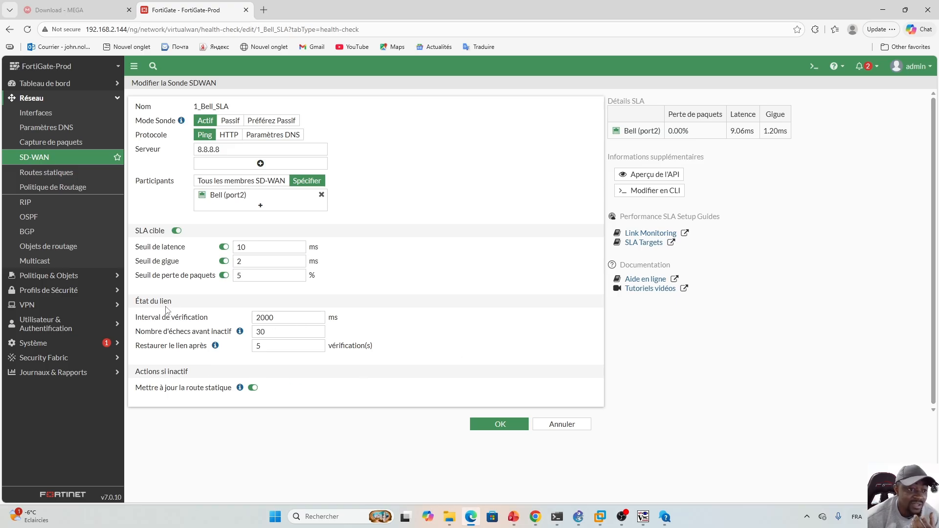
pyautogui.click(513, 516)
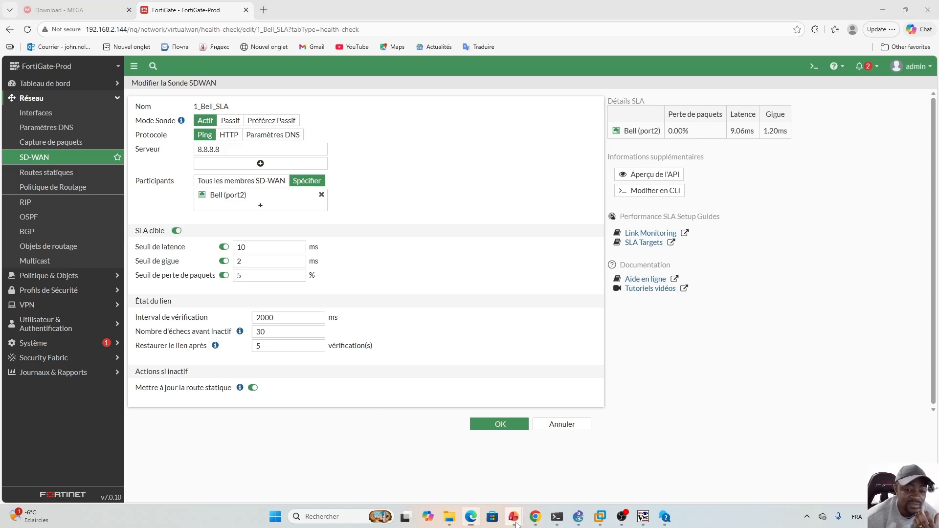
pyautogui.click(567, 469)
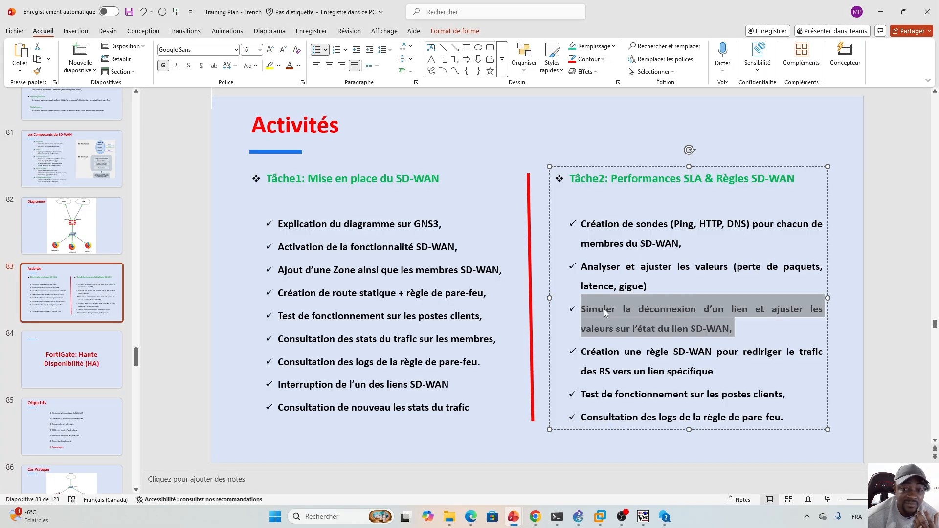
pyautogui.click(587, 308)
pyautogui.click(470, 516)
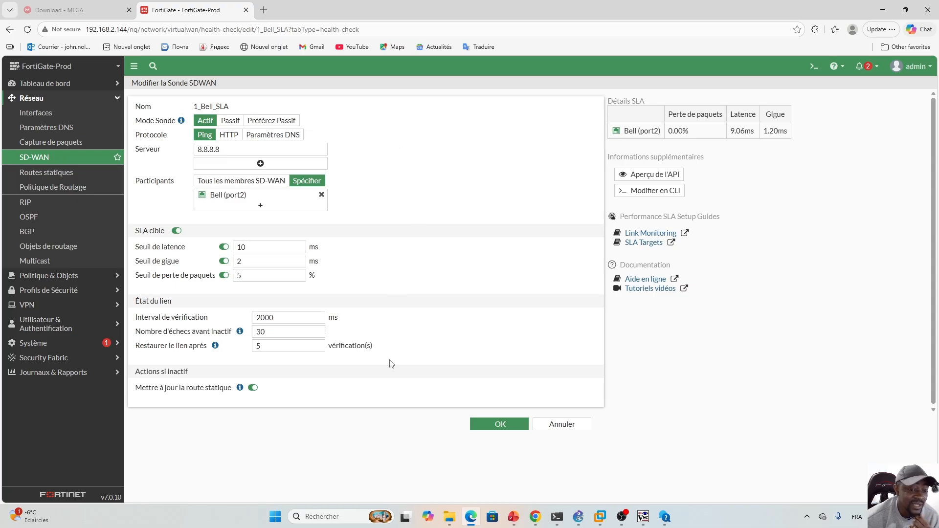
pyautogui.click(562, 423)
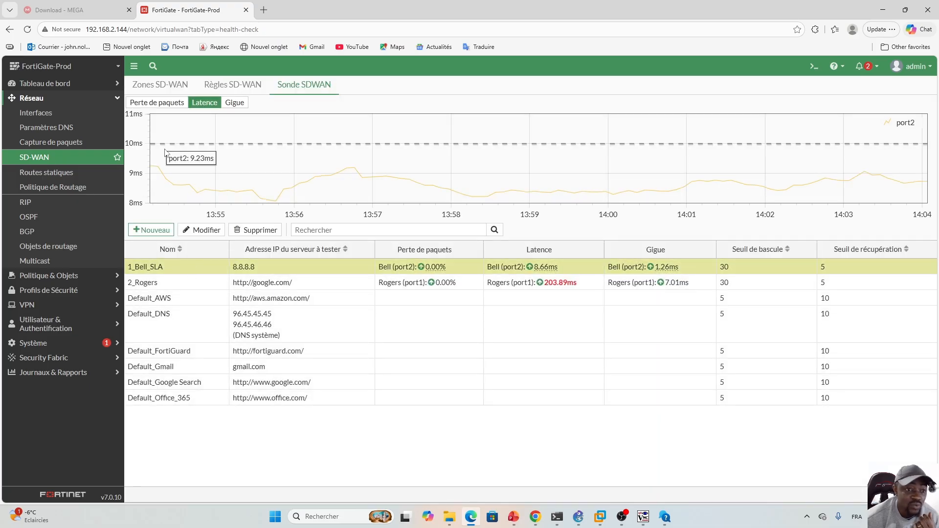
# Step: Display the SD-WAN zones and examine the bandwidth of the Rogers and Bell members in Zone_test
pyautogui.click(160, 84)
pyautogui.click(132, 257)
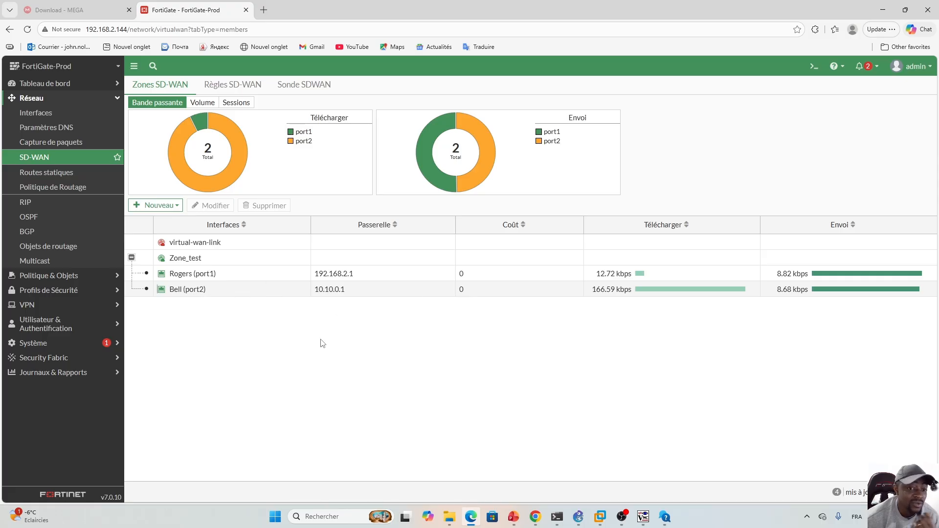
# Step: Switch to GNS3, delete the link between the Bell cloud and the firewall's WAN #2, and return to the FortiGate page
pyautogui.click(579, 516)
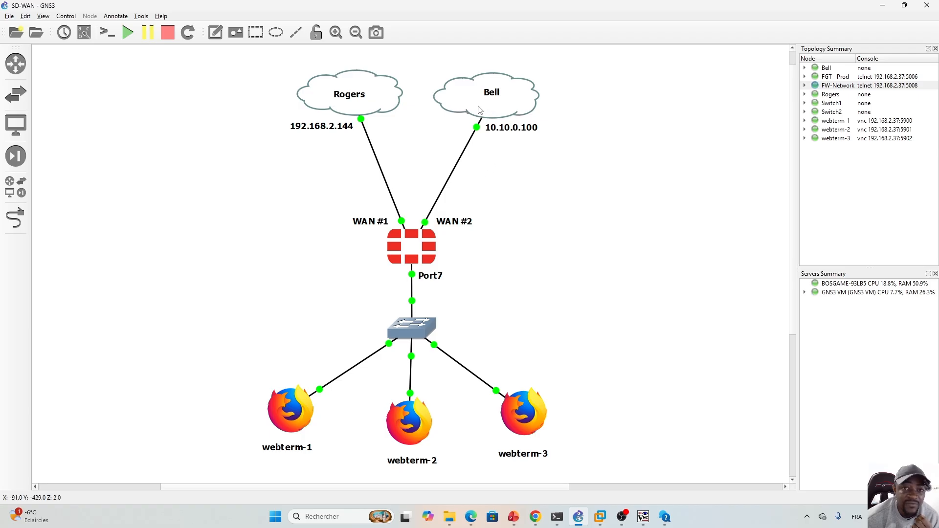
pyautogui.rightClick(450, 180)
pyautogui.click(487, 229)
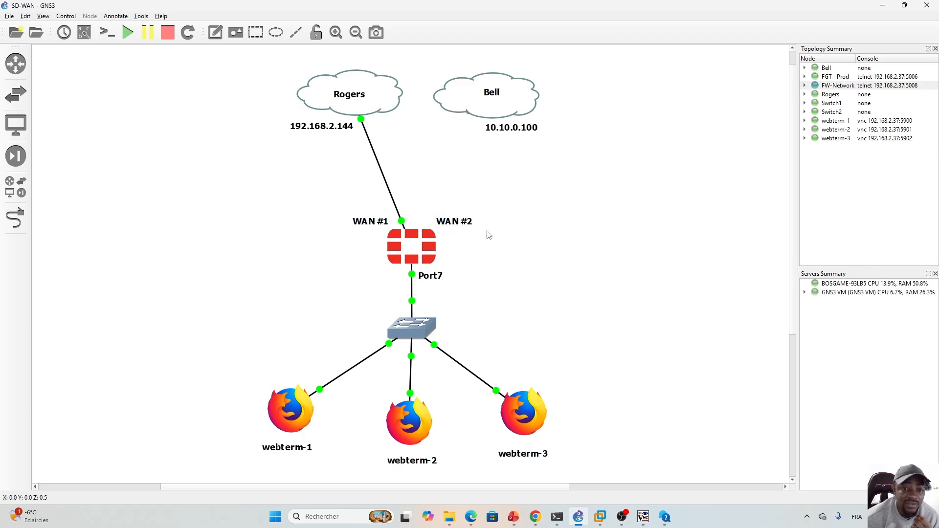
pyautogui.click(883, 7)
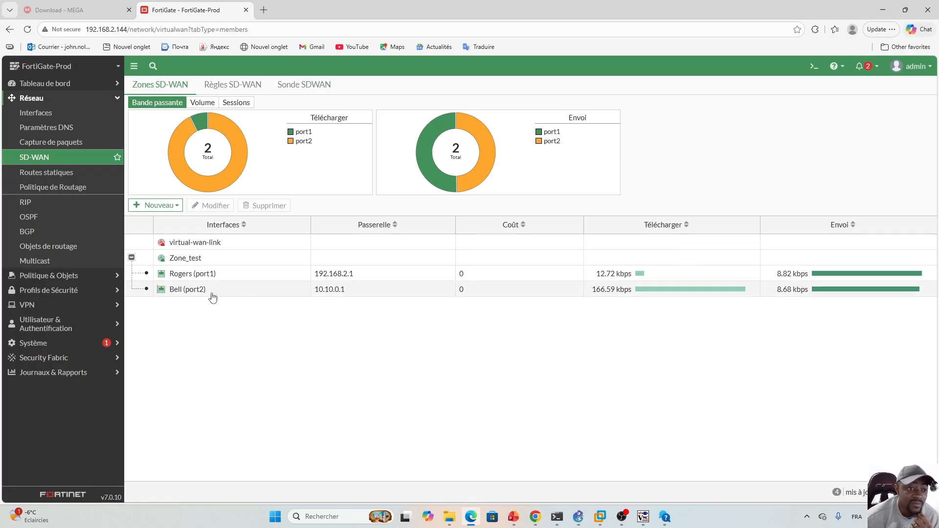
# Step: Reload the SD-WAN zones and examine the status and bandwidth of the Rogers and Bell members in Zone_test
pyautogui.click(229, 84)
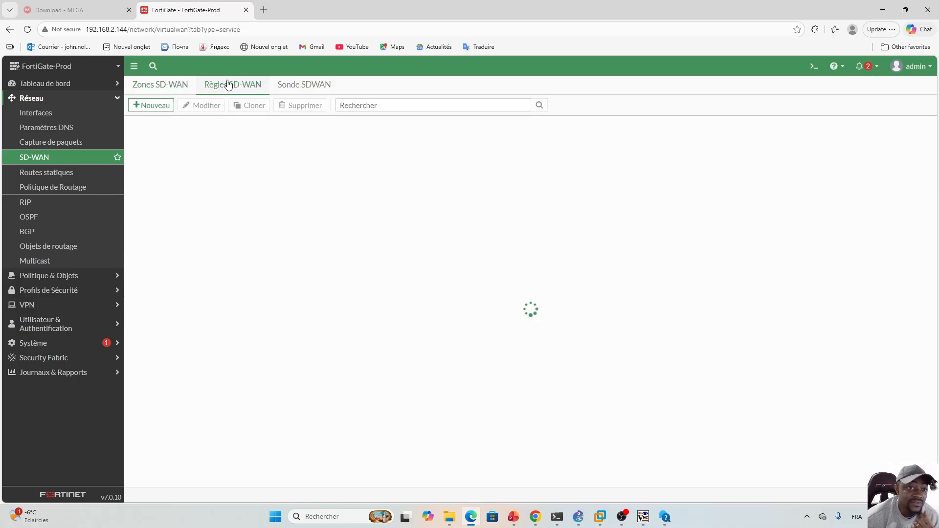
pyautogui.click(299, 85)
pyautogui.click(164, 85)
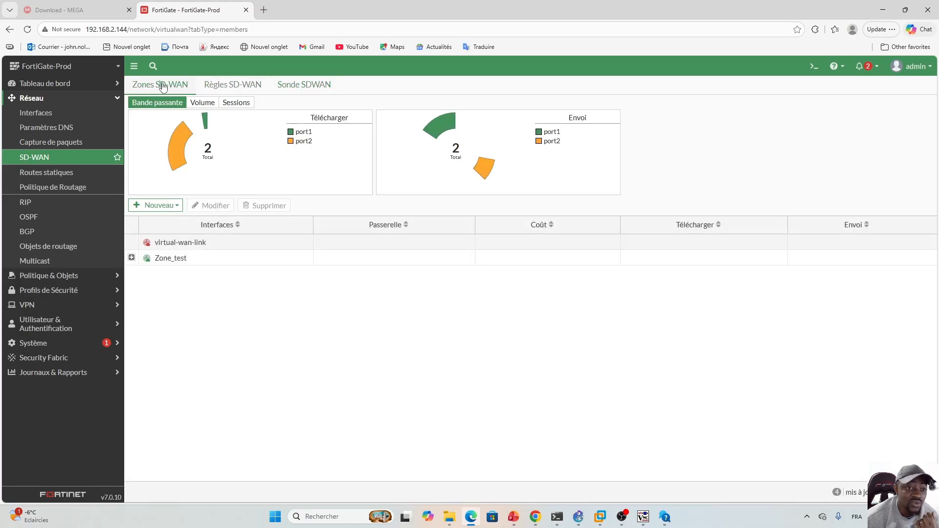
pyautogui.click(131, 258)
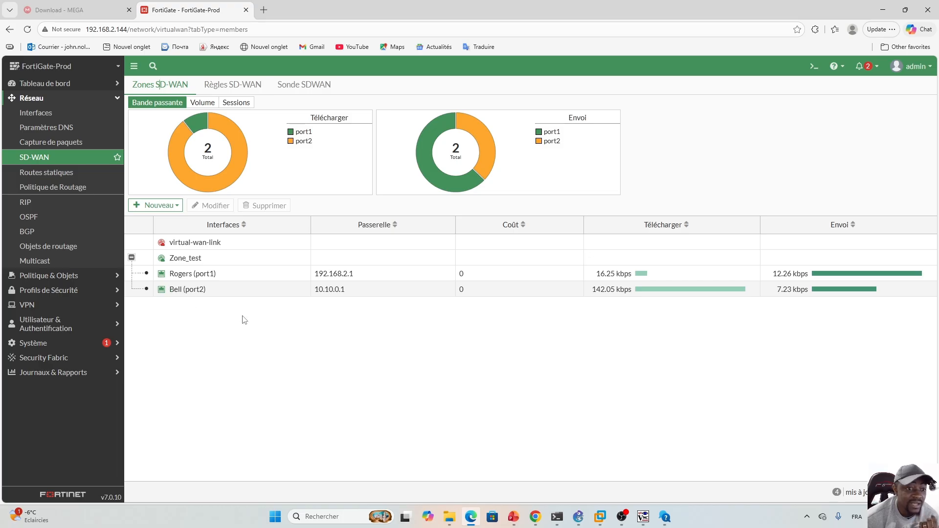
# Step: Review the link status settings of the 1_Bell_SLA probe without changes and inspect Bell's packet loss against its SLA target
pyautogui.click(300, 91)
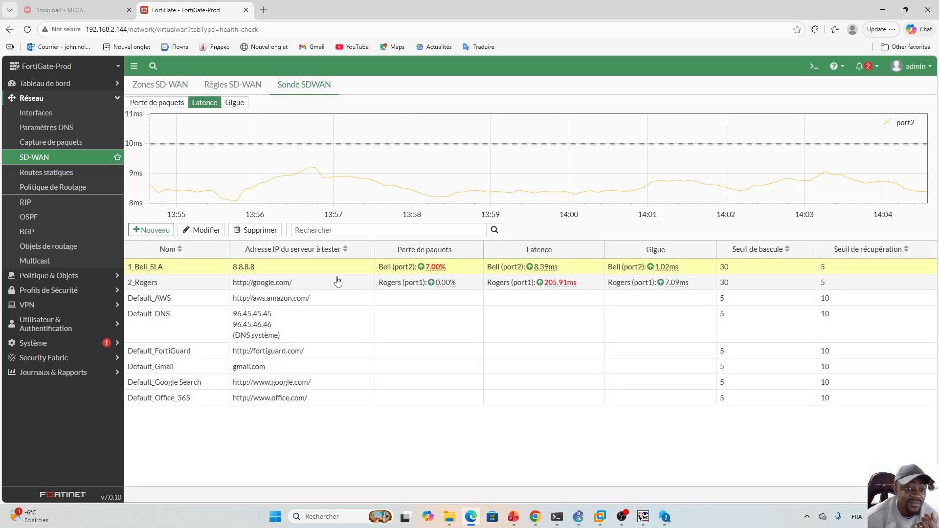
pyautogui.doubleClick(308, 272)
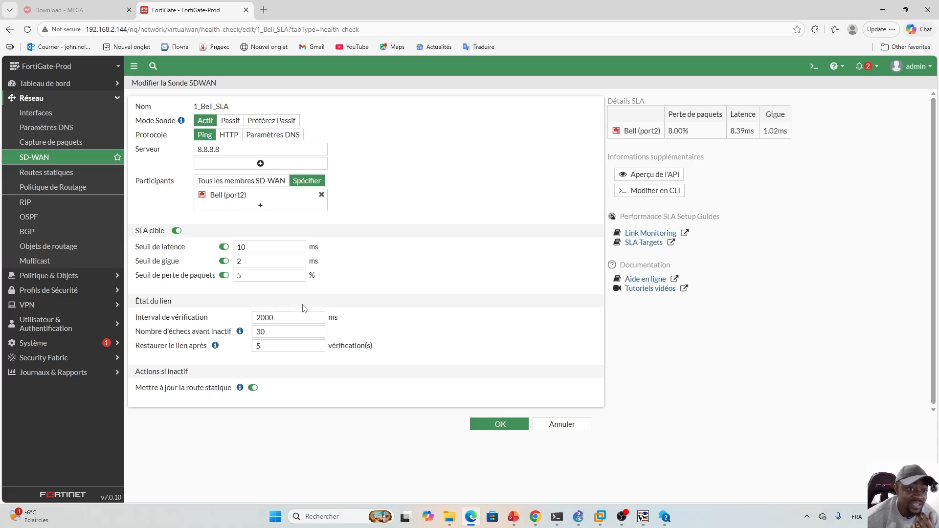
pyautogui.click(566, 434)
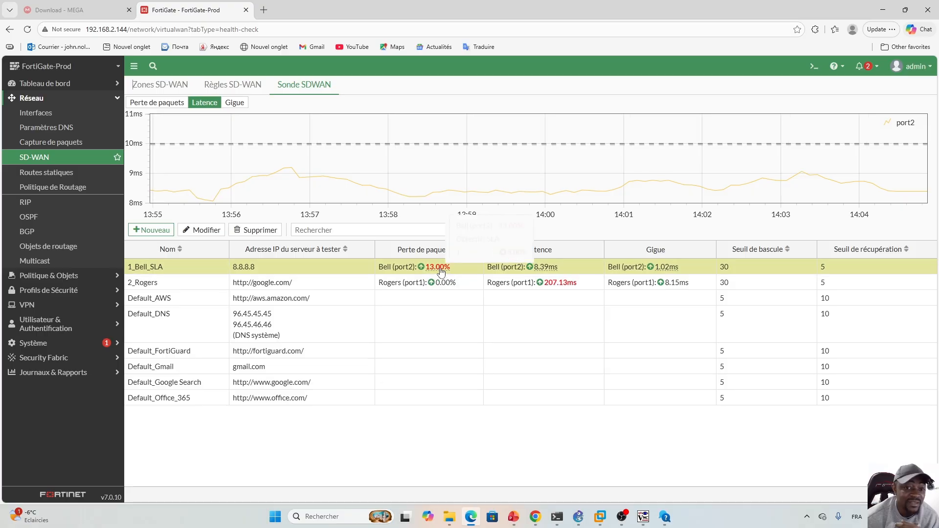
pyautogui.moveTo(442, 268)
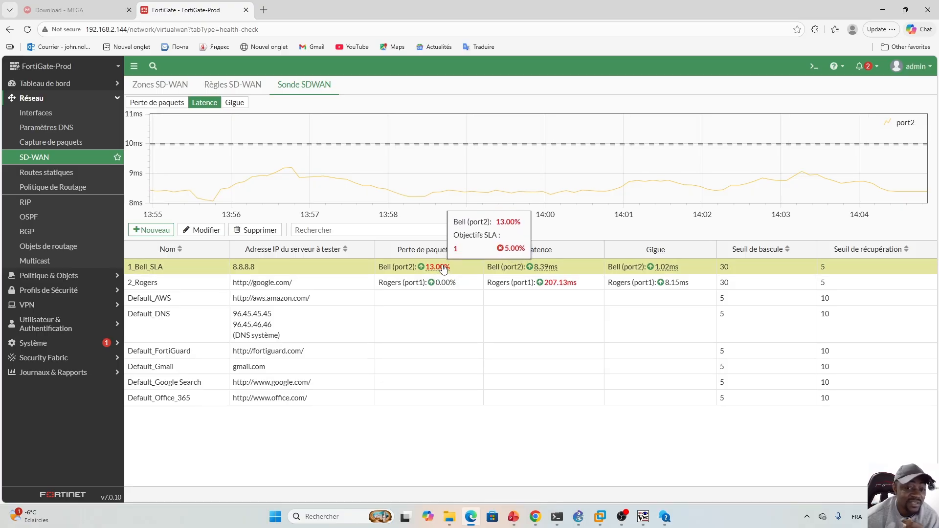
# Step: Compare the SD-WAN zones with the probe list to follow the Bell member's status and traffic during the disconnection
pyautogui.click(157, 86)
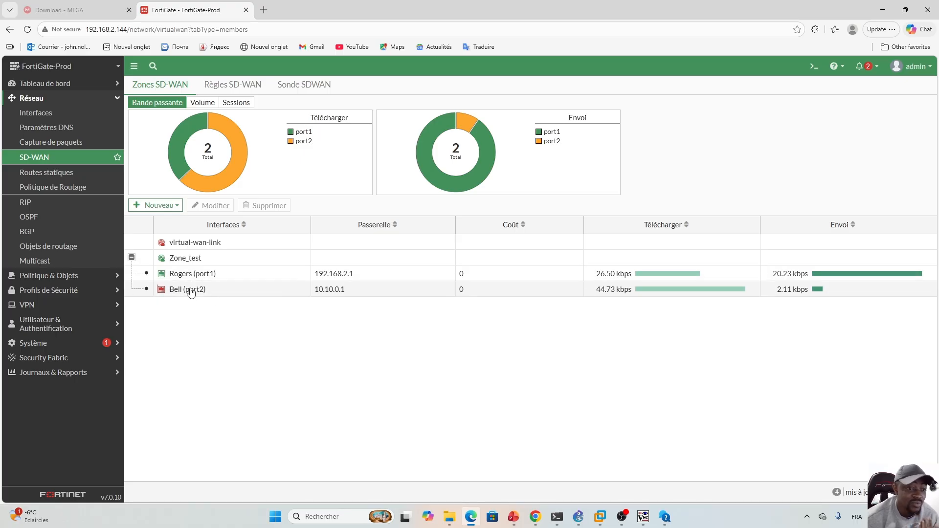
pyautogui.click(305, 88)
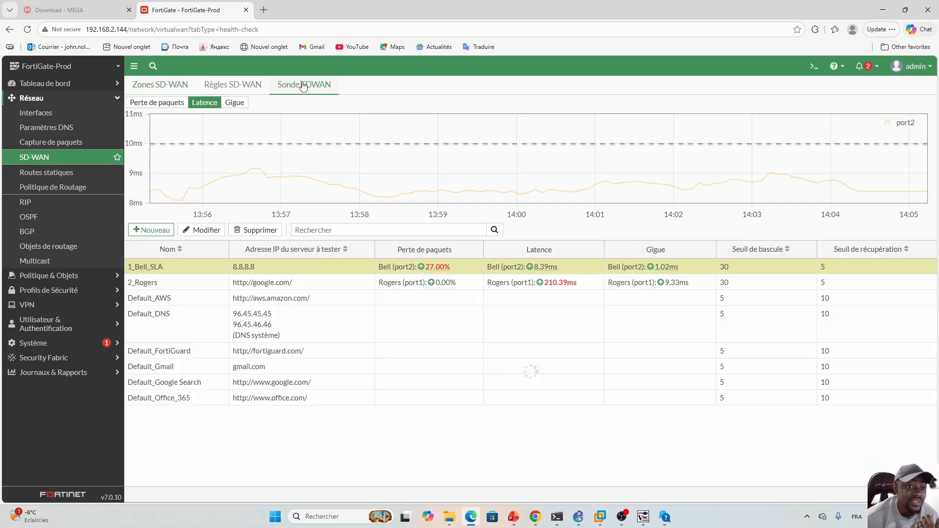
pyautogui.click(164, 92)
pyautogui.click(132, 258)
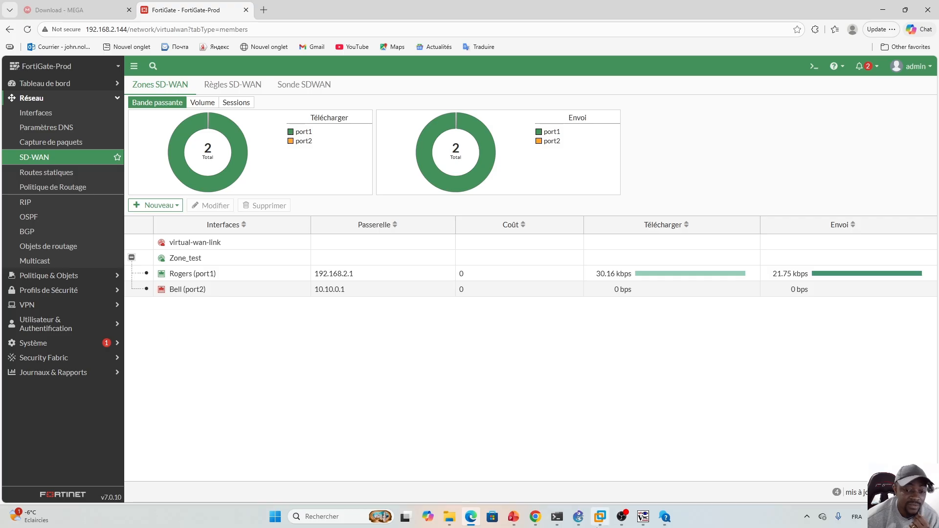
# Step: Check the Bell link in the GNS3 topology, and reload the FortiGate page to examine the Zone_test members
pyautogui.click(578, 516)
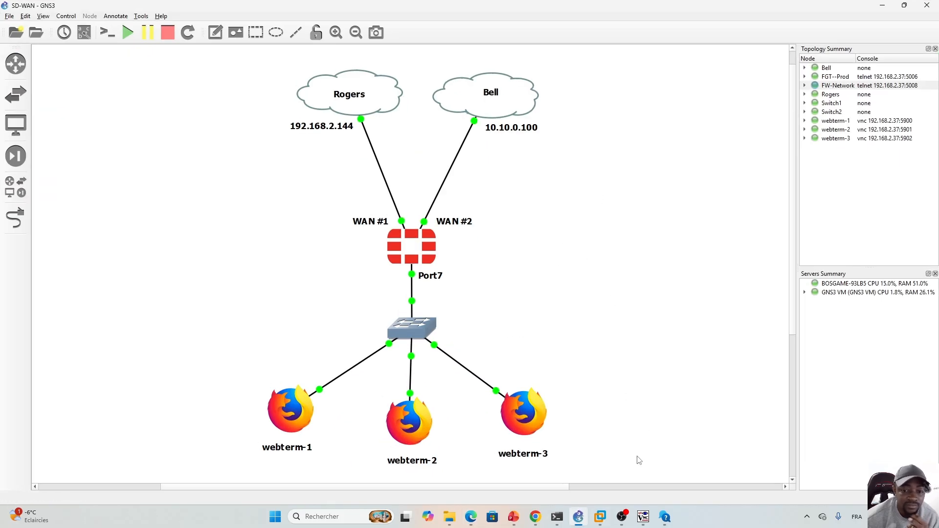
pyautogui.click(470, 517)
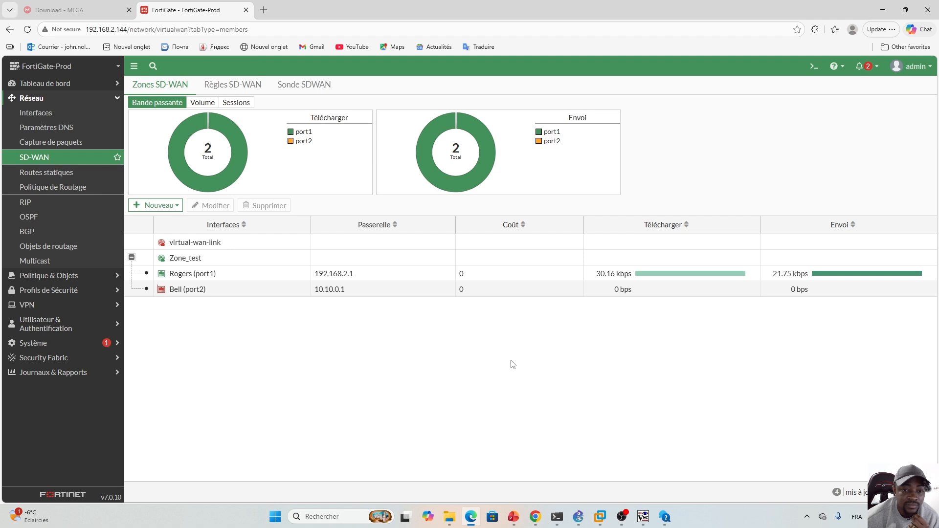
pyautogui.click(27, 30)
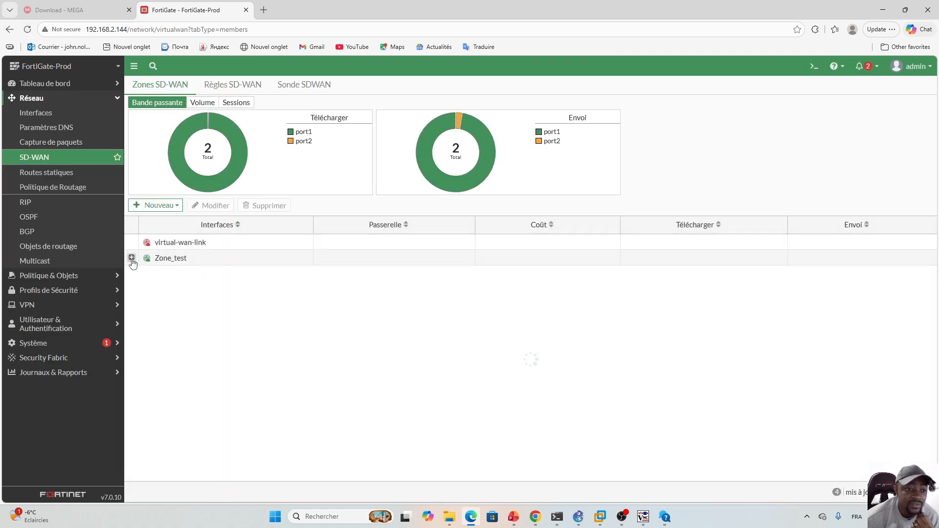
pyautogui.click(132, 258)
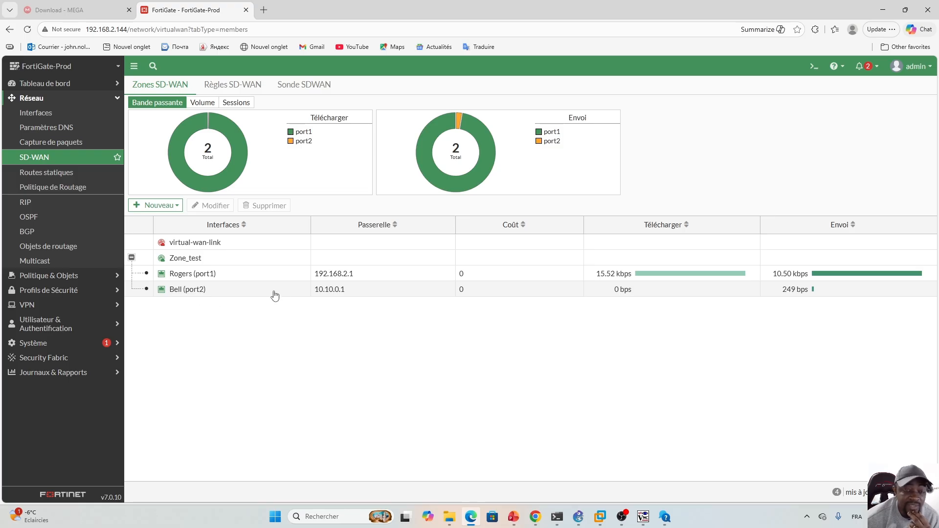
pyautogui.hotkey('alt', 'Tab')
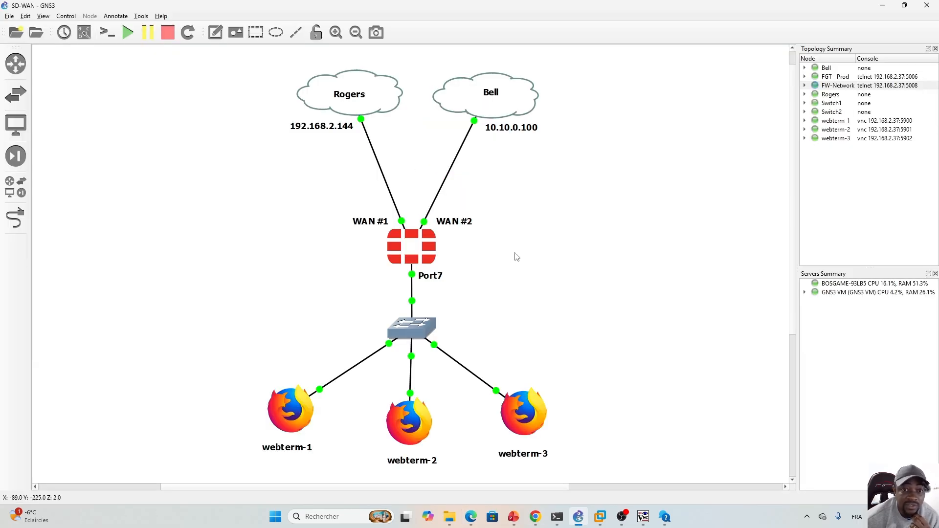
pyautogui.click(578, 517)
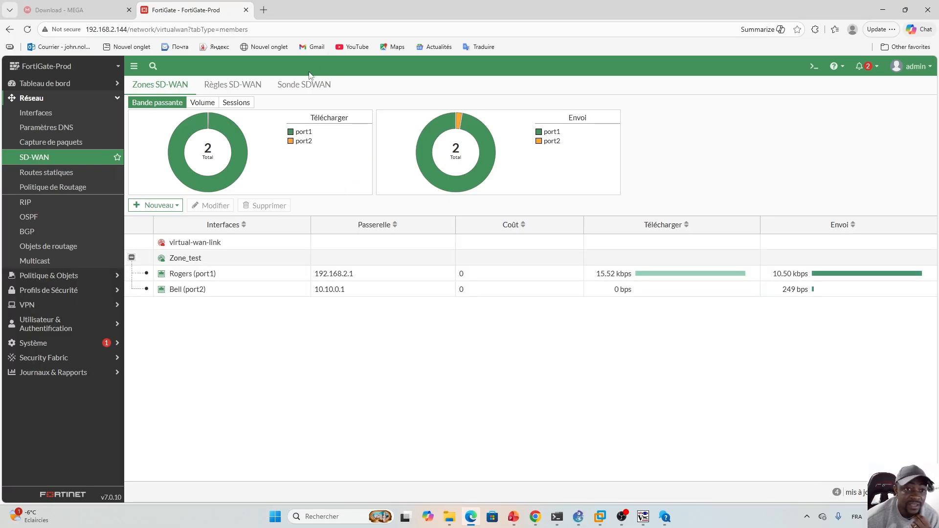
# Step: Review the check interval and failure count of 1_Bell_SLA without changes, and check the Bell member's state in Zone_test
pyautogui.click(300, 87)
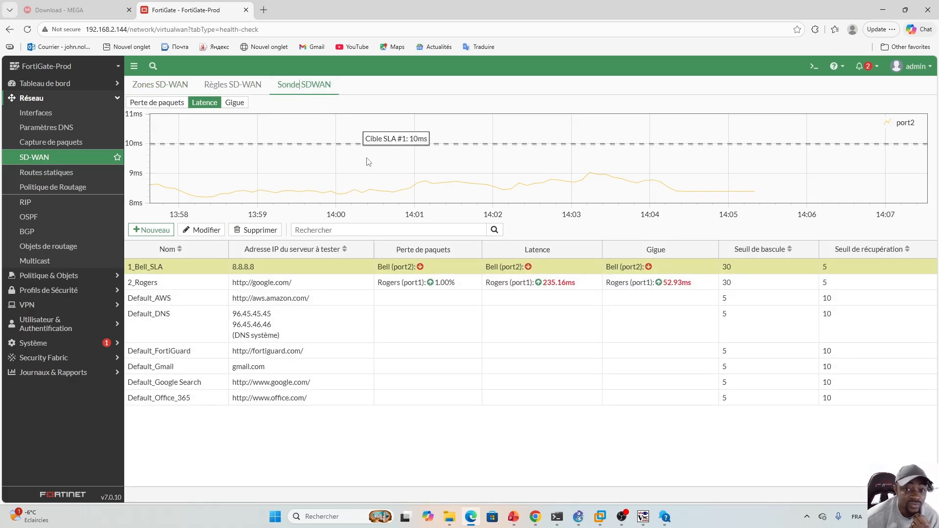
pyautogui.doubleClick(328, 269)
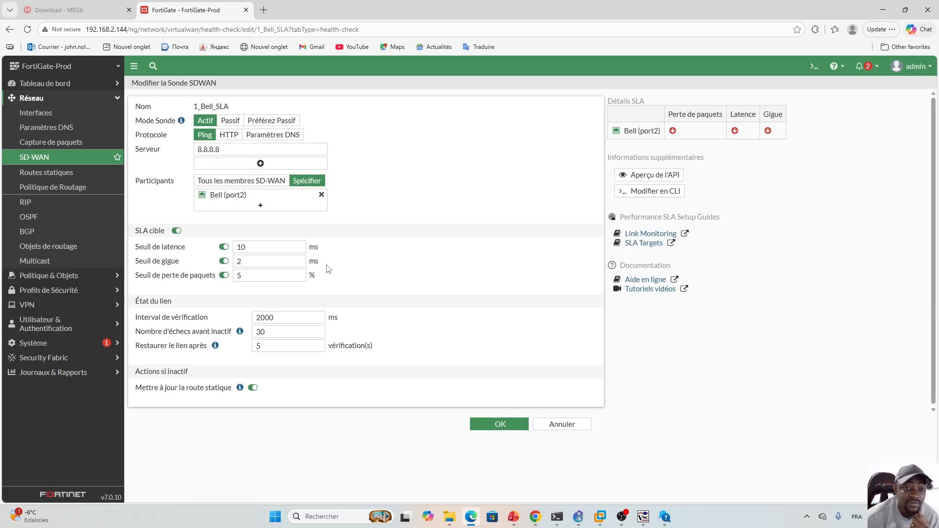
pyautogui.hotkey('alt', 'Left')
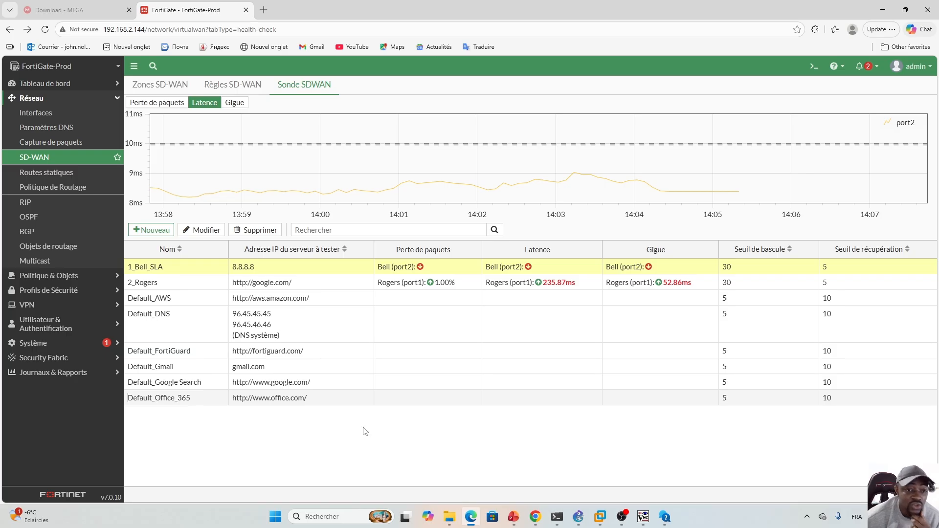
pyautogui.doubleClick(349, 270)
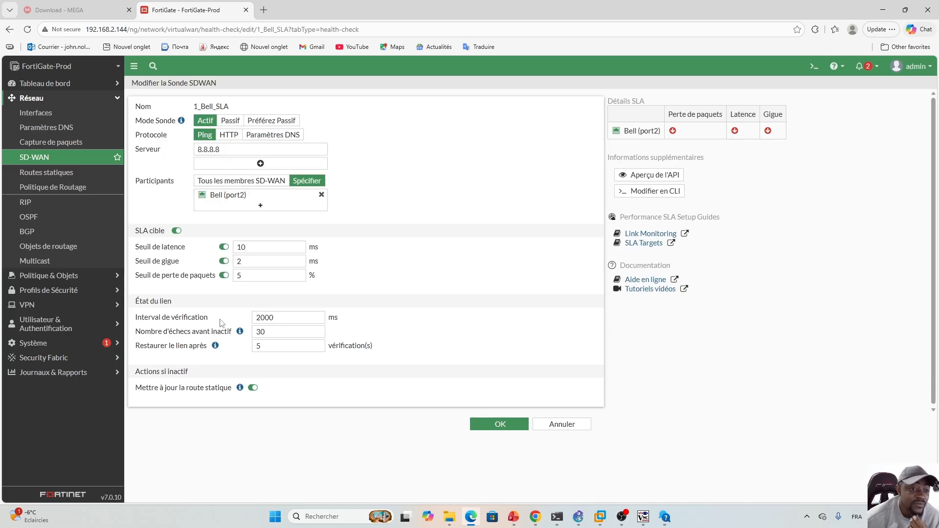
pyautogui.click(557, 424)
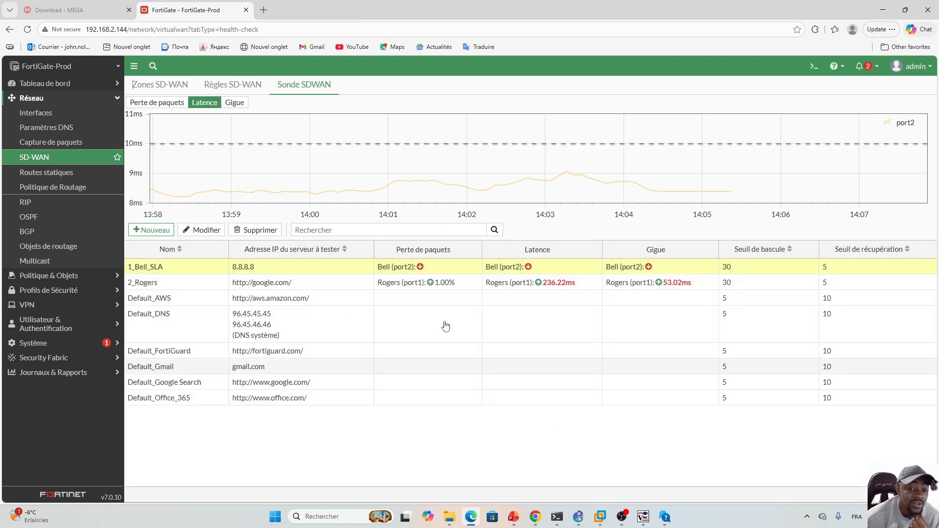
pyautogui.click(145, 85)
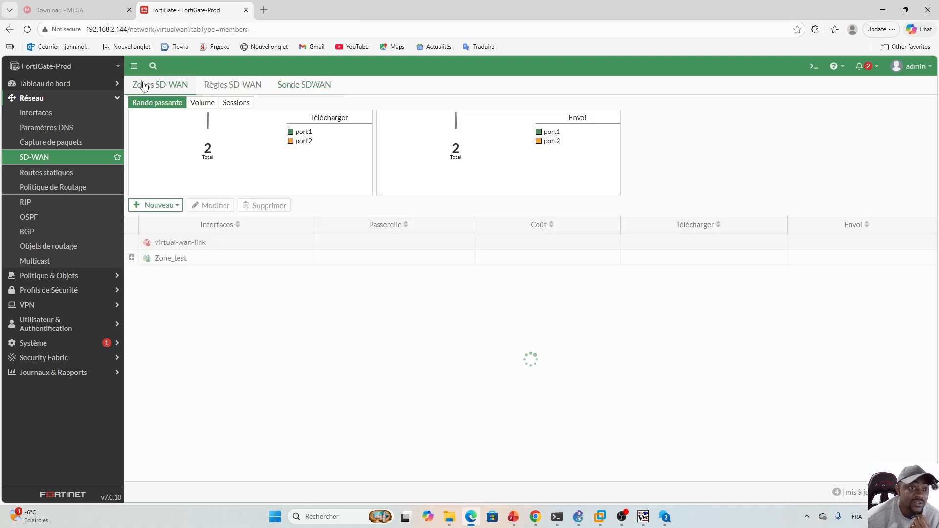
pyautogui.click(132, 257)
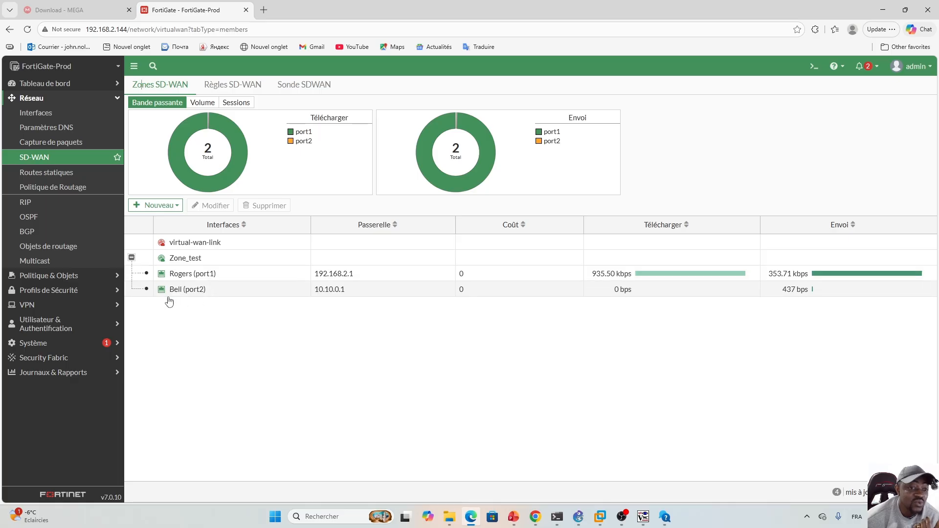
# Step: Edit the 1_Bell_SLA probe to use a 500 ms check interval and 5 failures before inactive, and save it
pyautogui.click(304, 85)
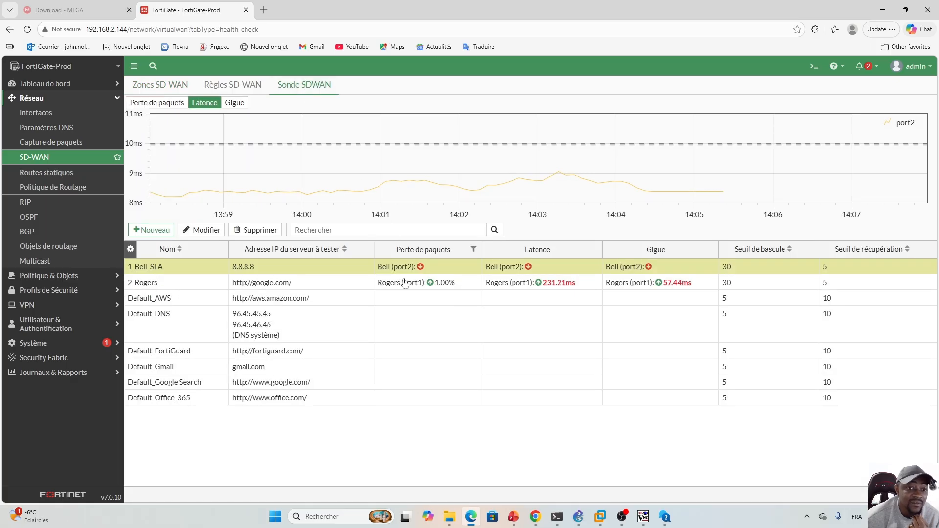
pyautogui.doubleClick(308, 266)
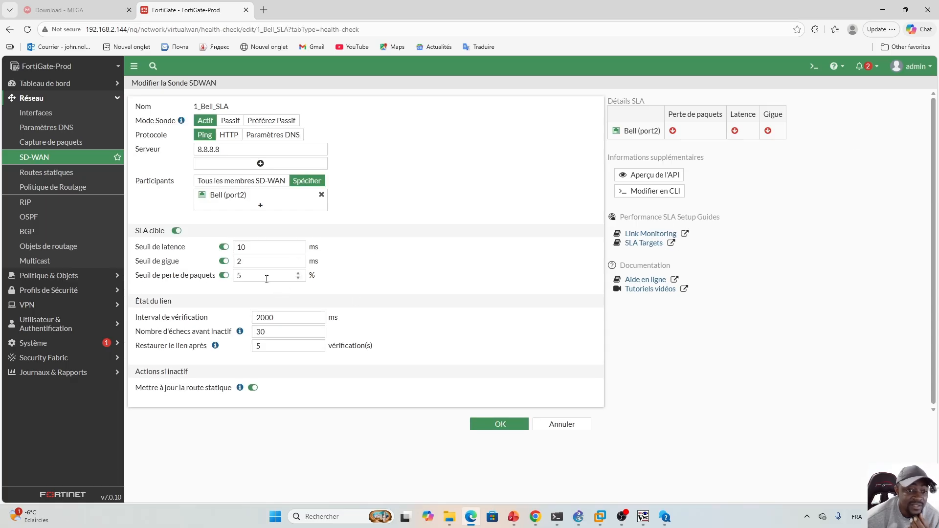
pyautogui.moveTo(264, 319); pyautogui.dragTo(255, 319)
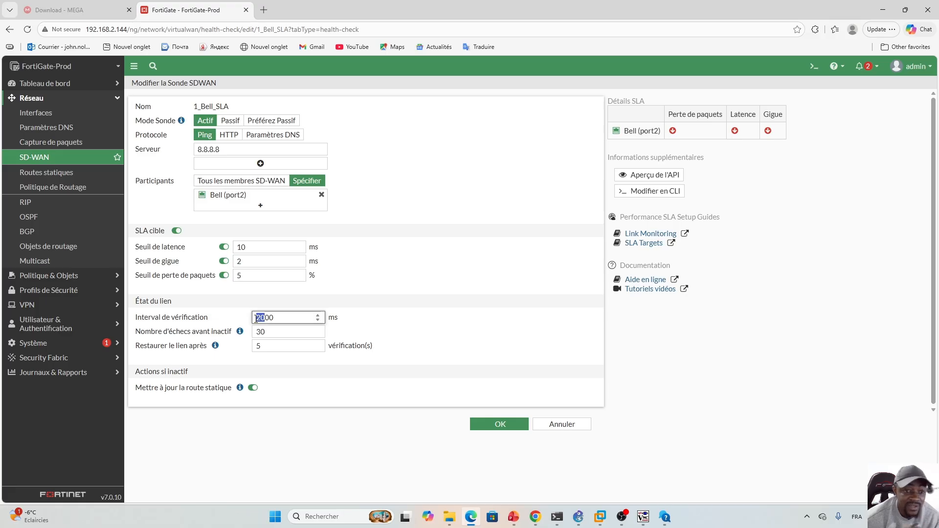
pyautogui.click(385, 311)
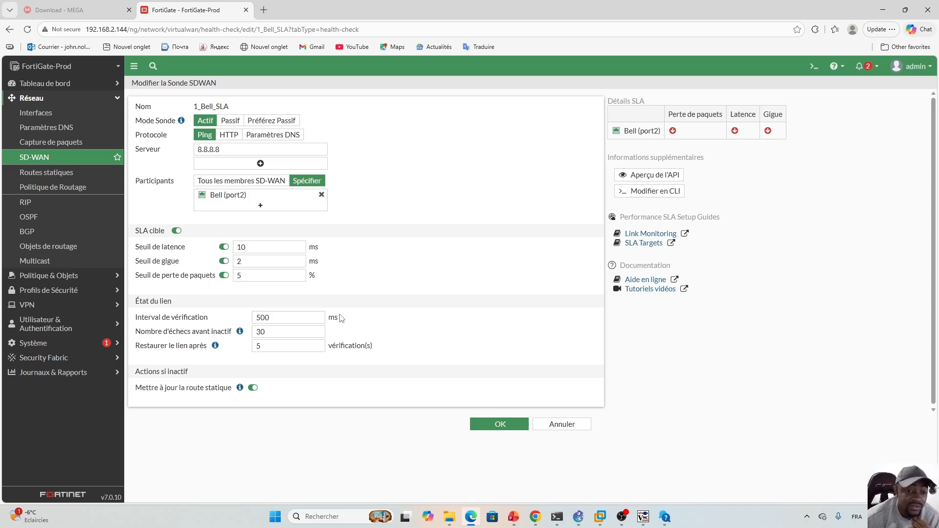
pyautogui.moveTo(266, 332); pyautogui.dragTo(251, 336)
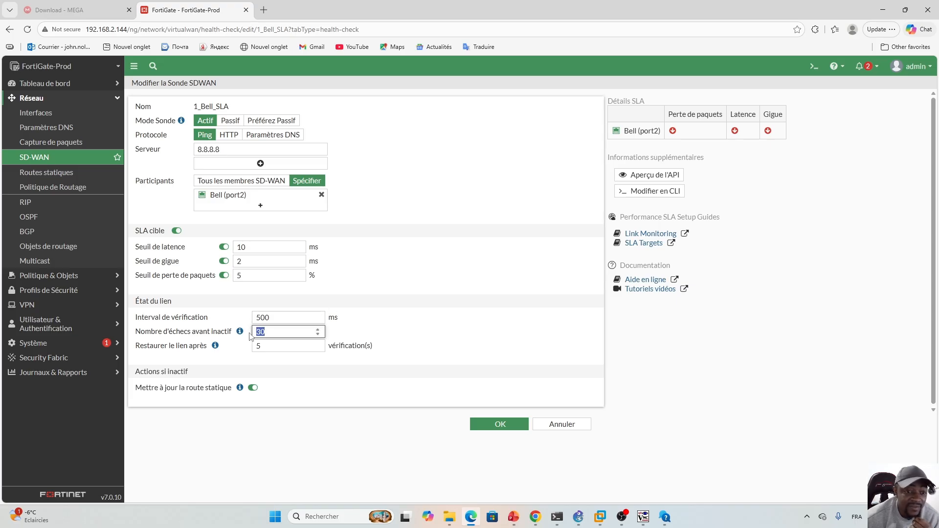
pyautogui.click(449, 332)
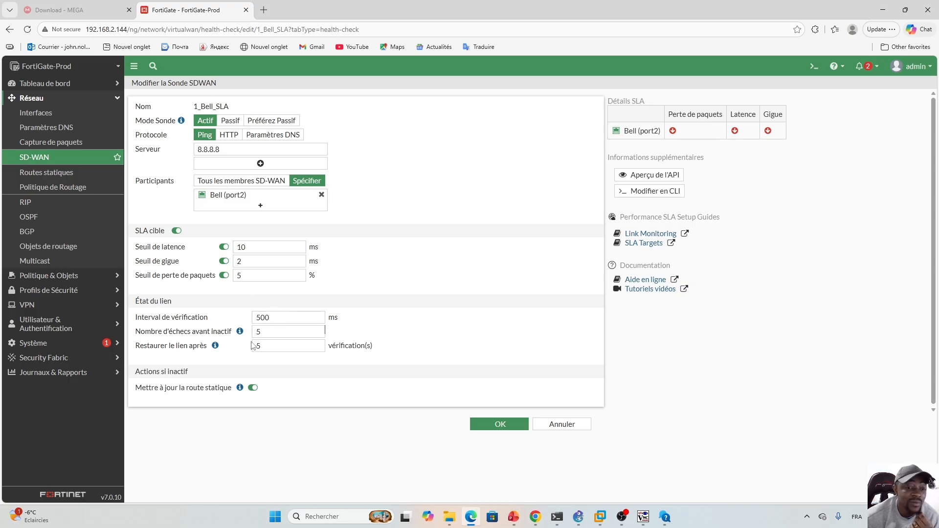
pyautogui.click(500, 427)
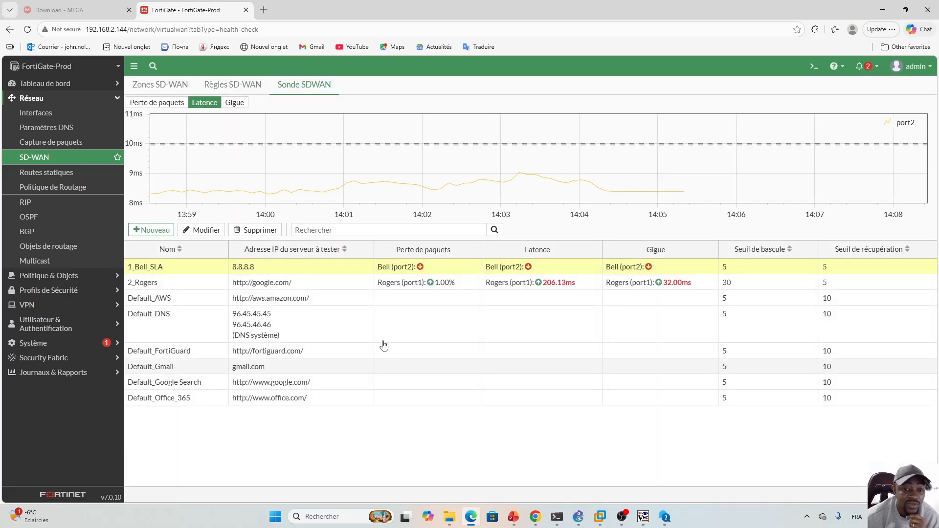
# Step: Show the Zone_test members in FortiGate, then switch to GNS3 and delete the link between Bell and the firewall's WAN #2
pyautogui.click(151, 87)
pyautogui.click(132, 257)
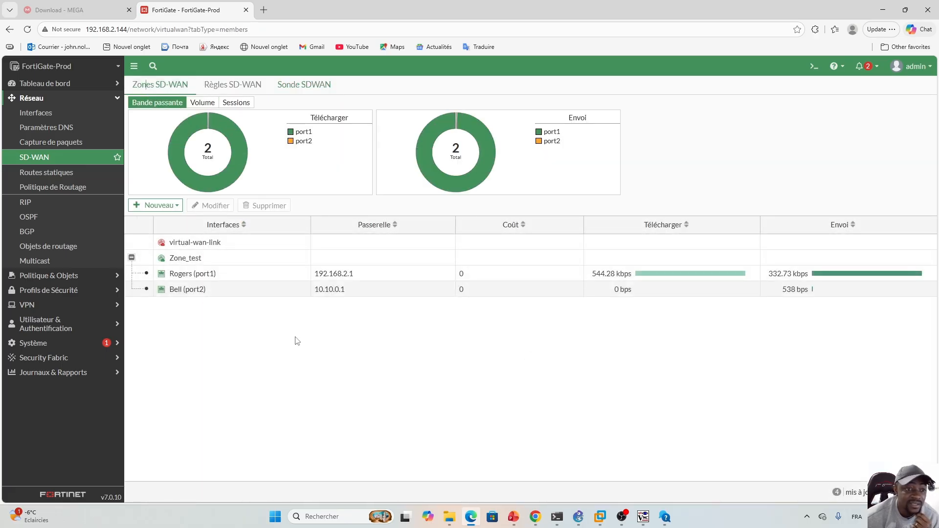
pyautogui.click(577, 516)
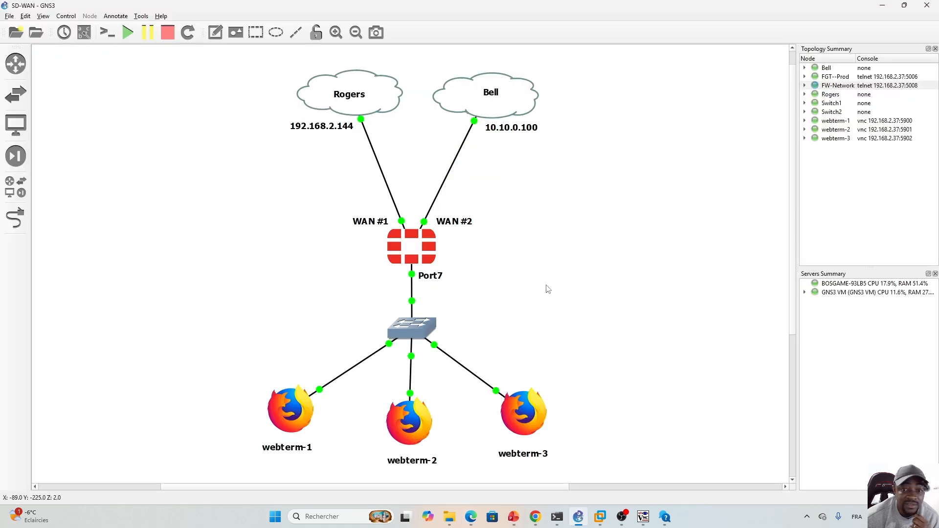
pyautogui.moveTo(469, 7); pyautogui.dragTo(665, 80)
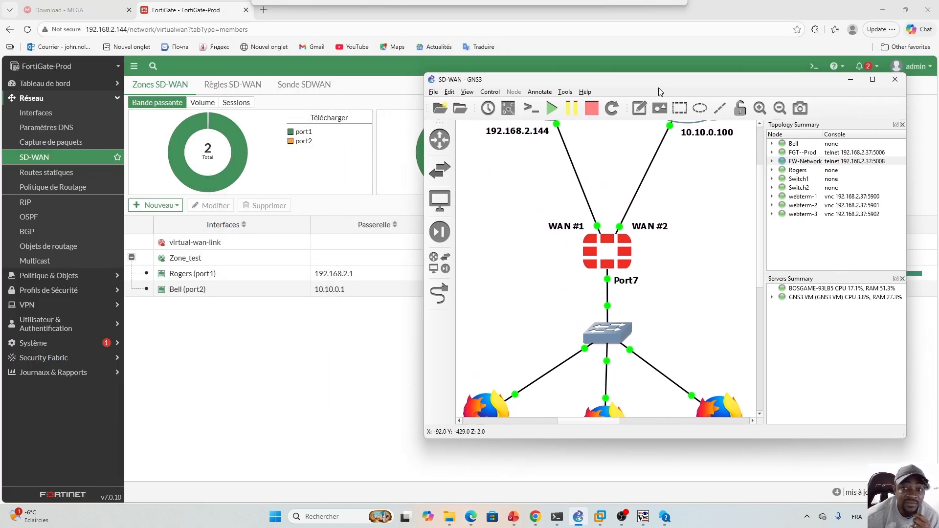
pyautogui.scroll(3, 758, 159)
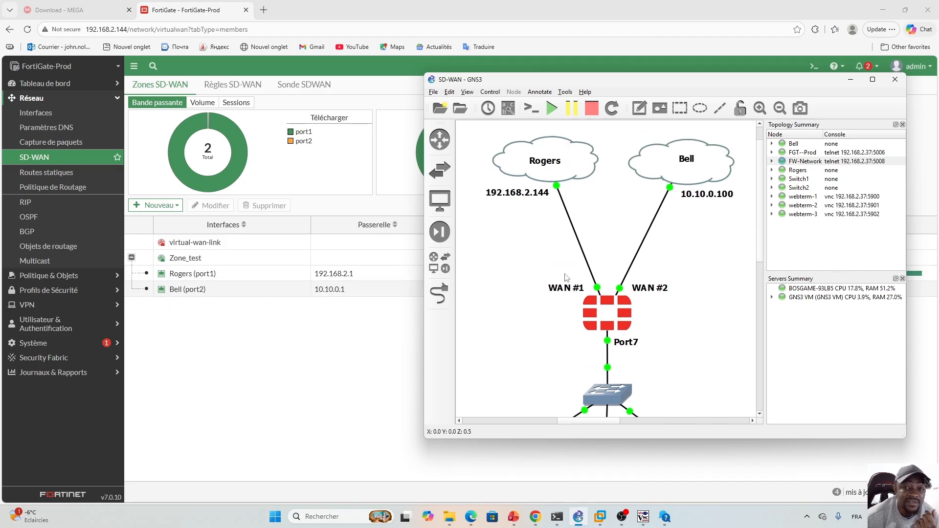
pyautogui.rightClick(640, 248)
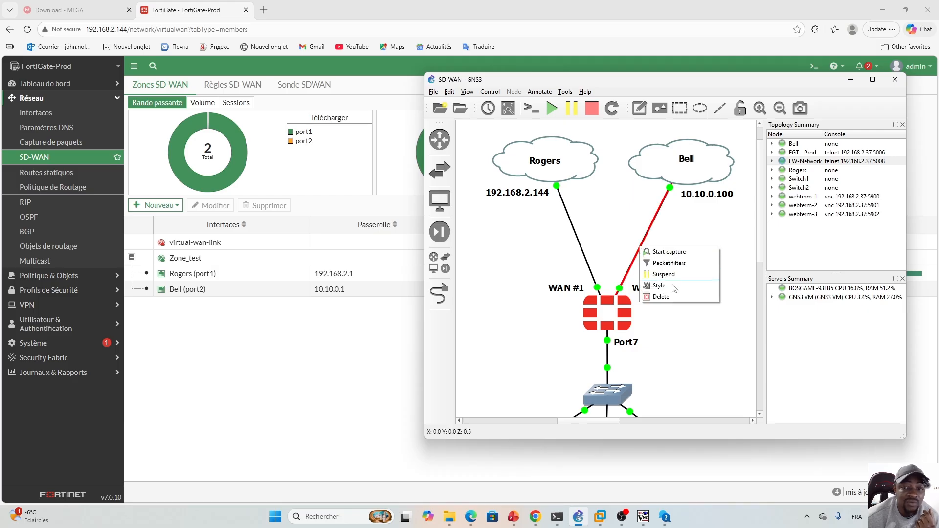
pyautogui.click(667, 298)
# Step: Return to FortiGate and refresh the SD-WAN zones to check the Bell member's status after the link cut
pyautogui.click(278, 340)
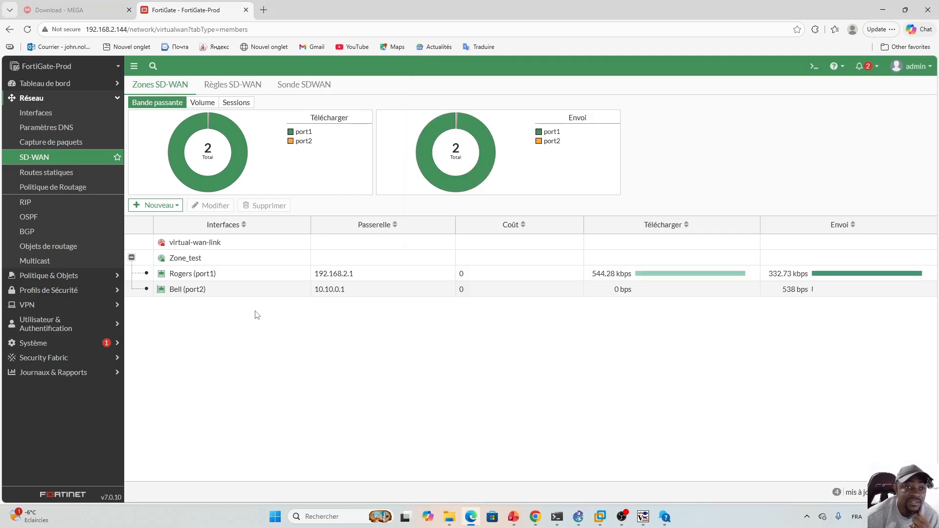
pyautogui.click(230, 86)
pyautogui.click(160, 86)
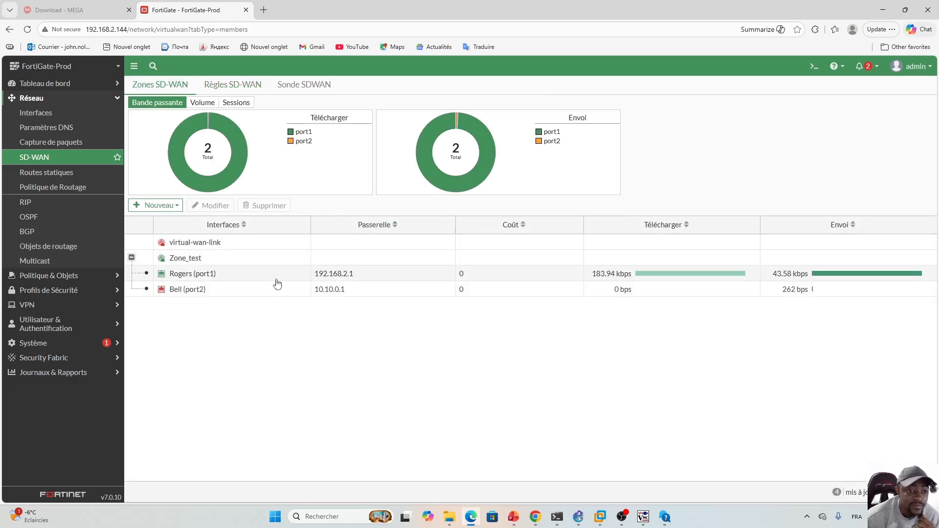
pyautogui.click(255, 289)
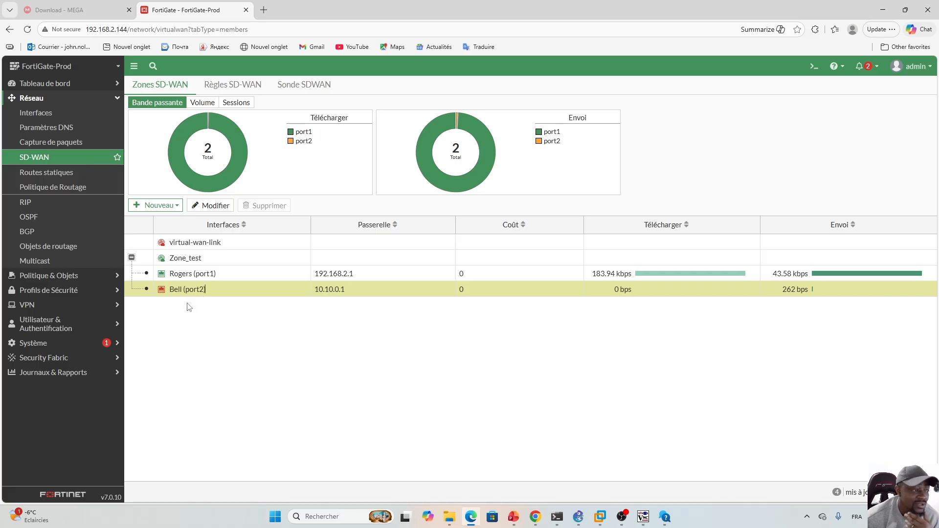
# Step: Review the link status settings of the 1_Bell_SLA probe without changes, and examine the Bell member in Zone_test
pyautogui.click(299, 85)
pyautogui.doubleClick(448, 268)
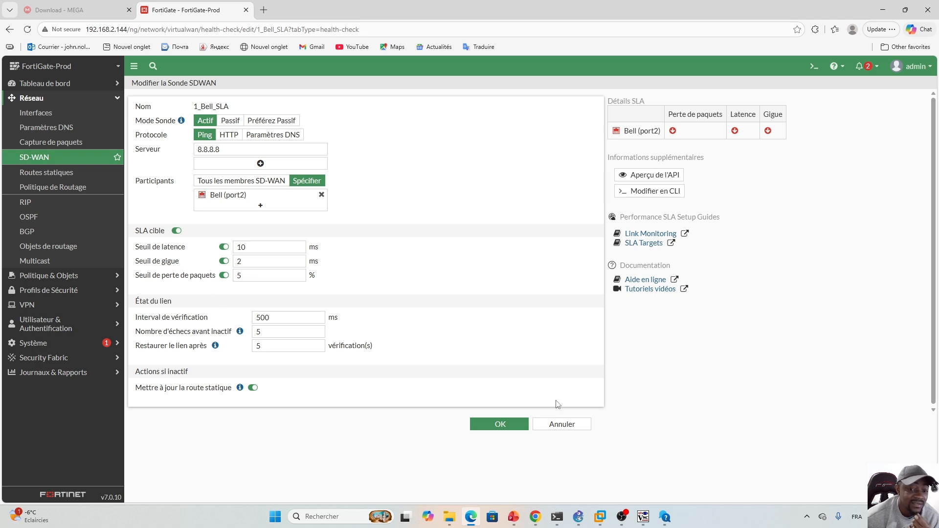
pyautogui.click(558, 425)
pyautogui.moveTo(151, 86); pyautogui.dragTo(155, 88)
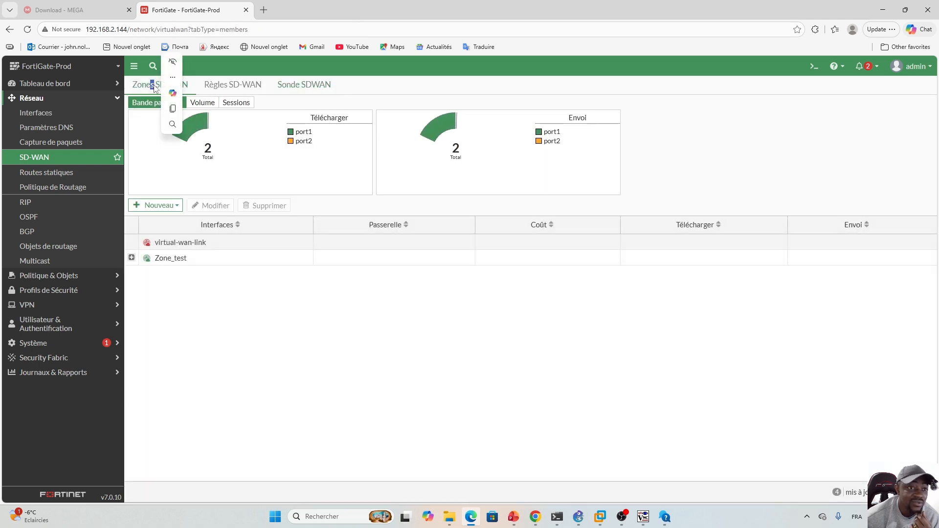
pyautogui.click(132, 257)
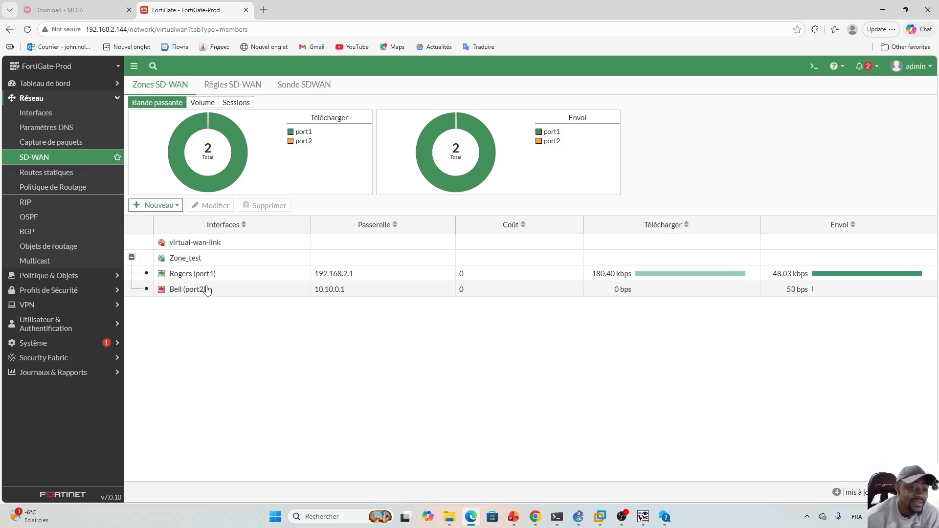
pyautogui.moveTo(176, 290)
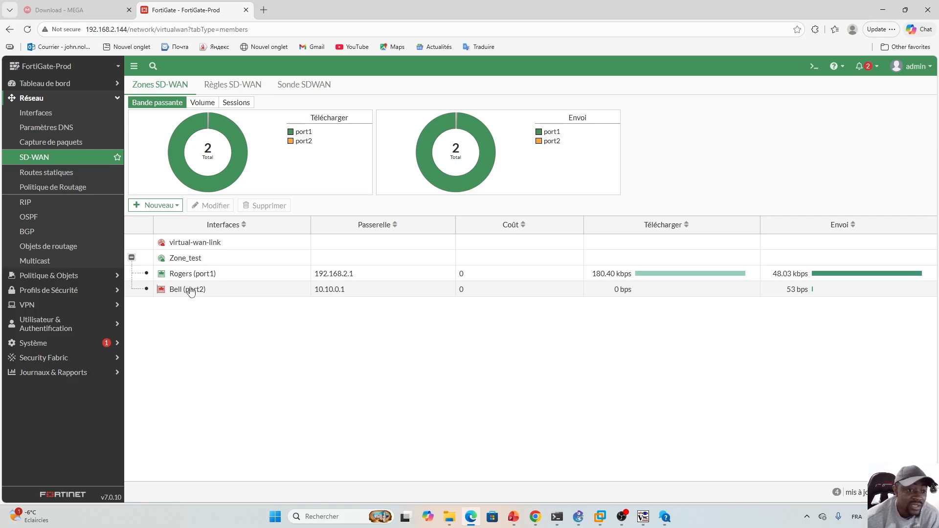
# Step: Compare the 1_Bell_SLA check interval and failure count with the states and traffic of both Zone_test members, leaving the probe unedited
pyautogui.click(300, 86)
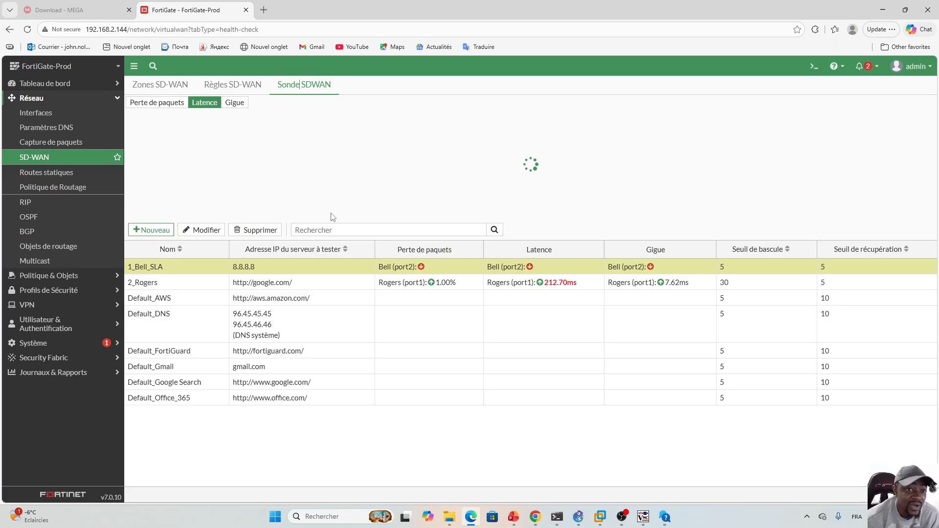
pyautogui.doubleClick(300, 267)
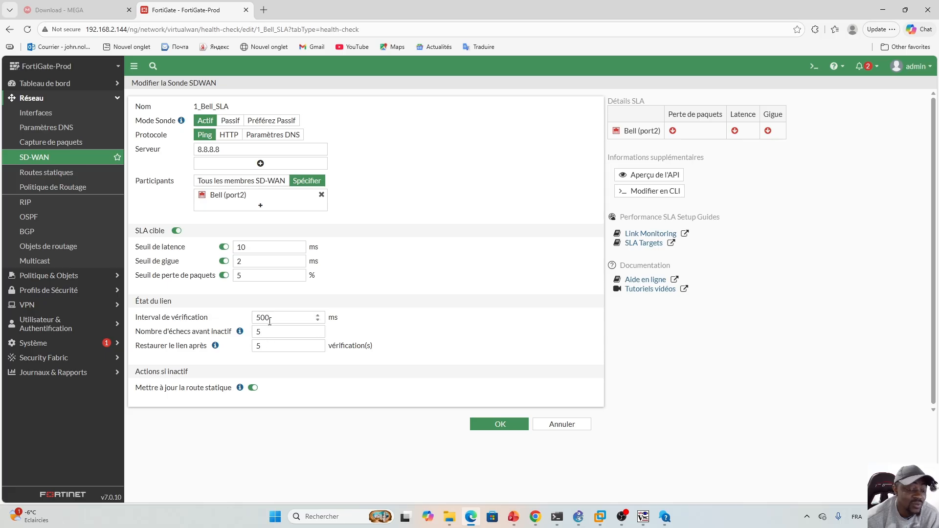
pyautogui.click(572, 429)
pyautogui.click(146, 85)
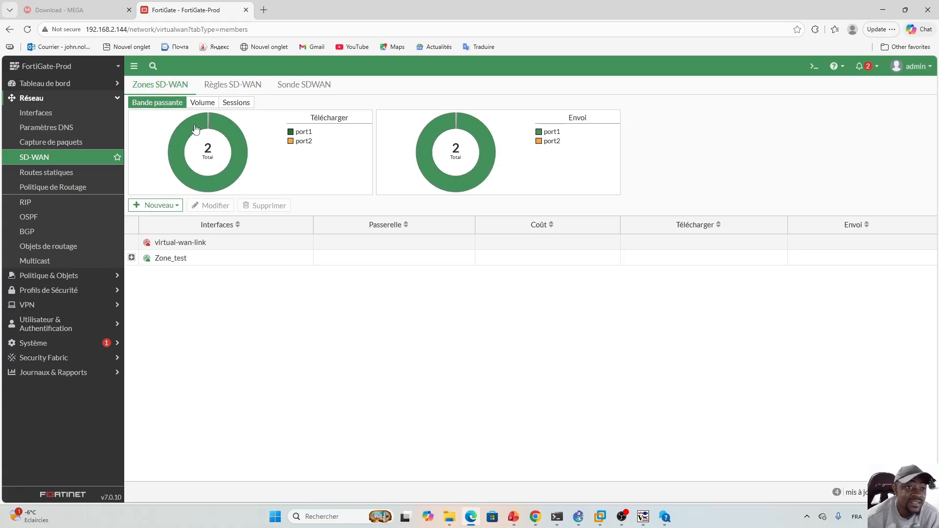
pyautogui.click(131, 258)
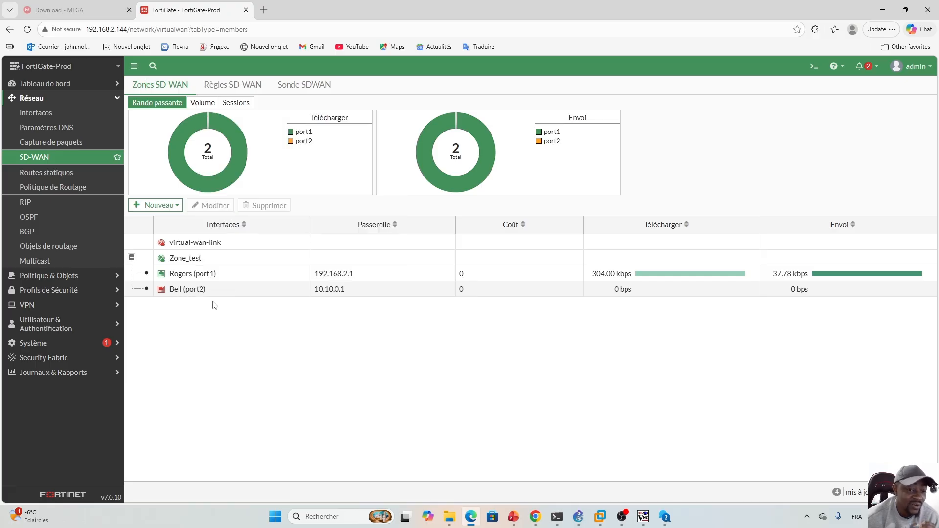
pyautogui.click(303, 86)
pyautogui.doubleClick(307, 271)
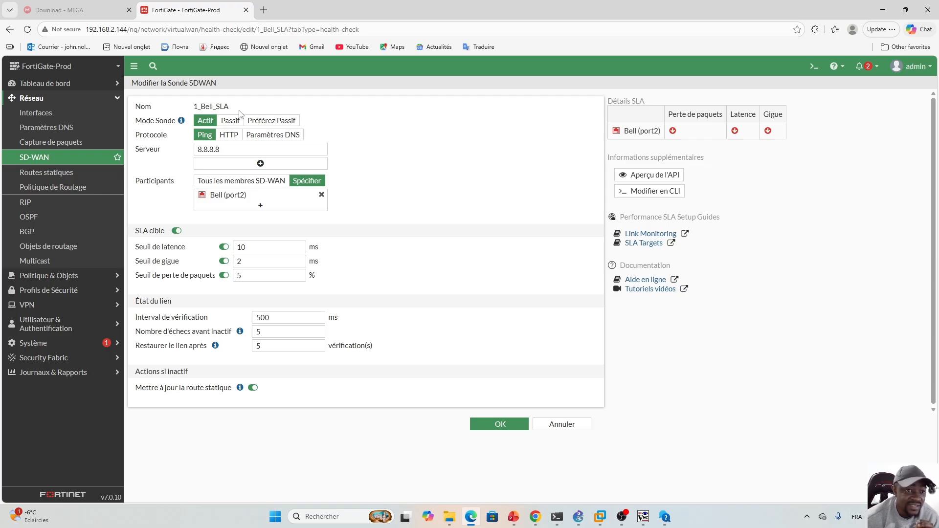
pyautogui.click(562, 424)
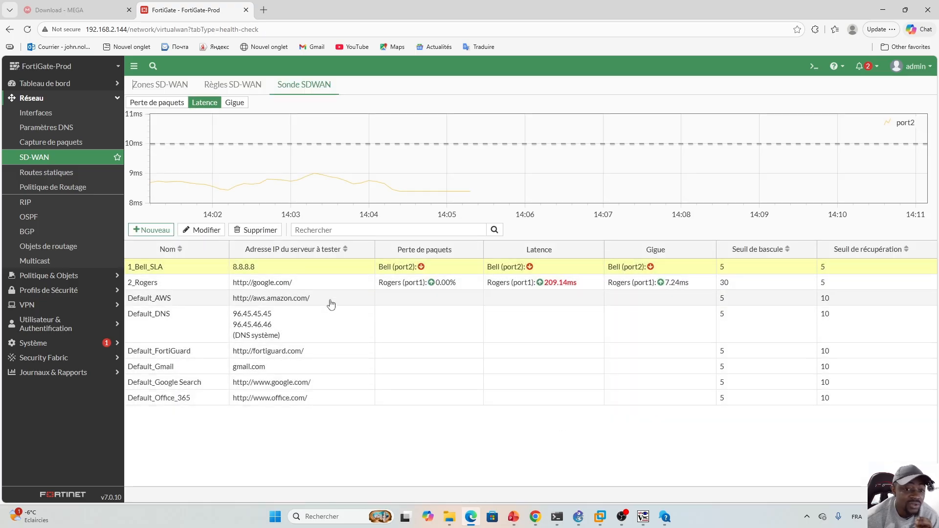
pyautogui.click(153, 86)
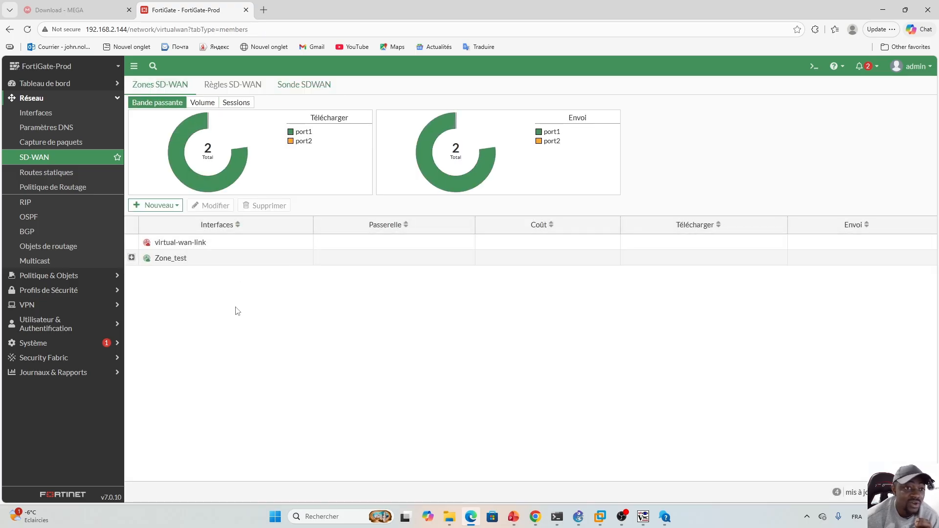
pyautogui.click(132, 257)
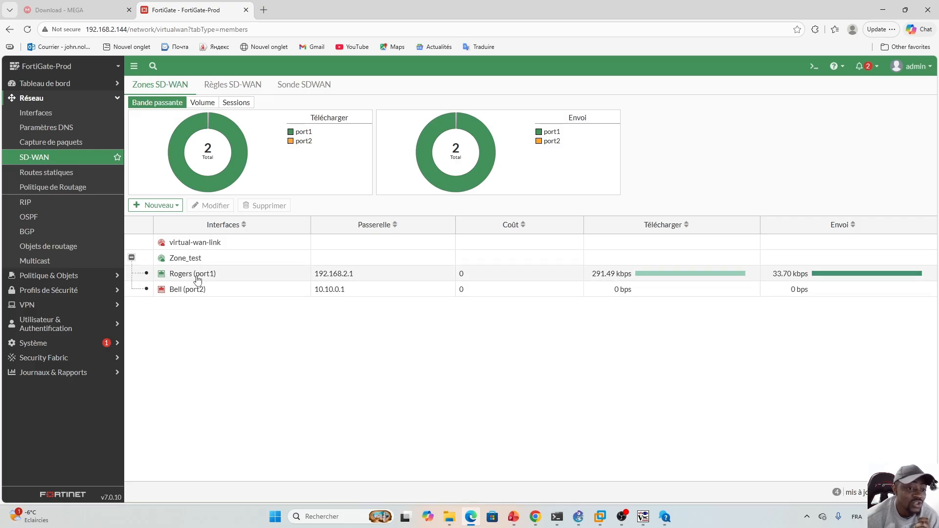
# Step: Examine the link status values of the 2_Rogers probe without changes, and compare them with those of 1_Bell_SLA
pyautogui.click(296, 88)
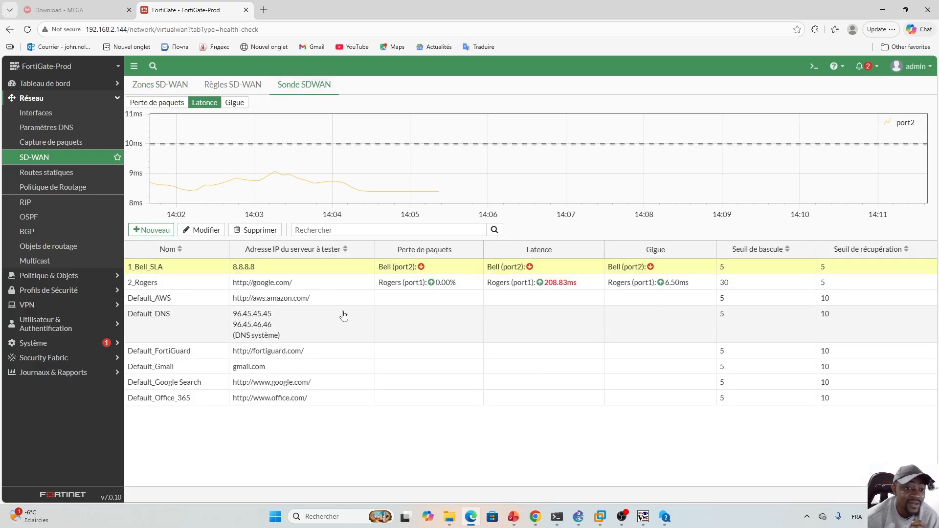
pyautogui.doubleClick(344, 285)
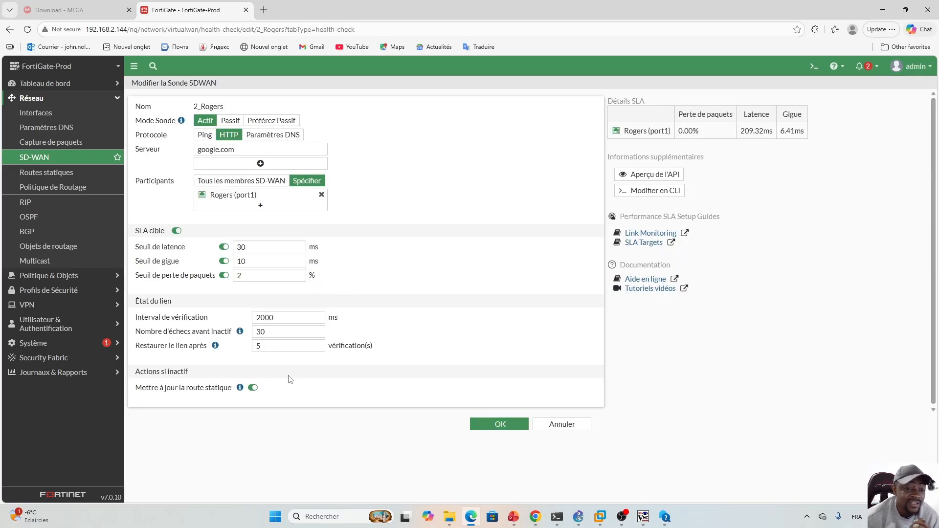
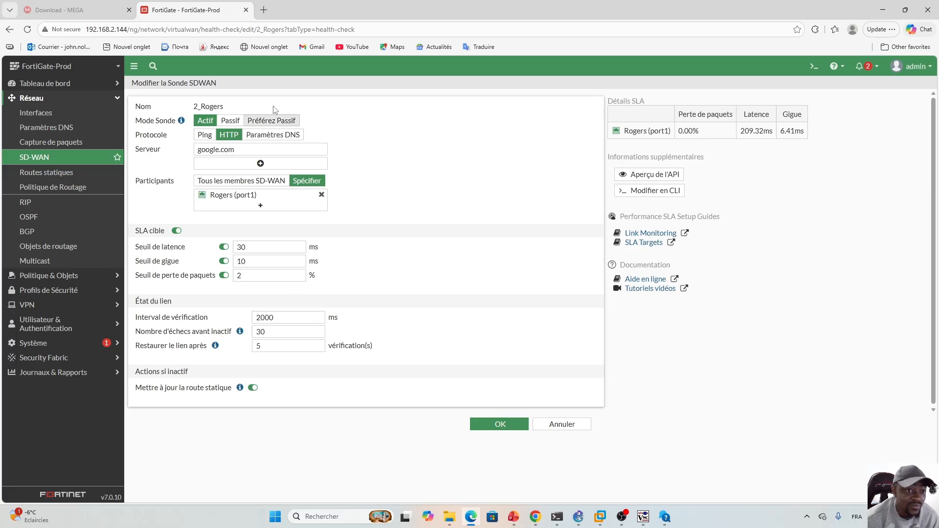
pyautogui.click(562, 424)
pyautogui.doubleClick(355, 273)
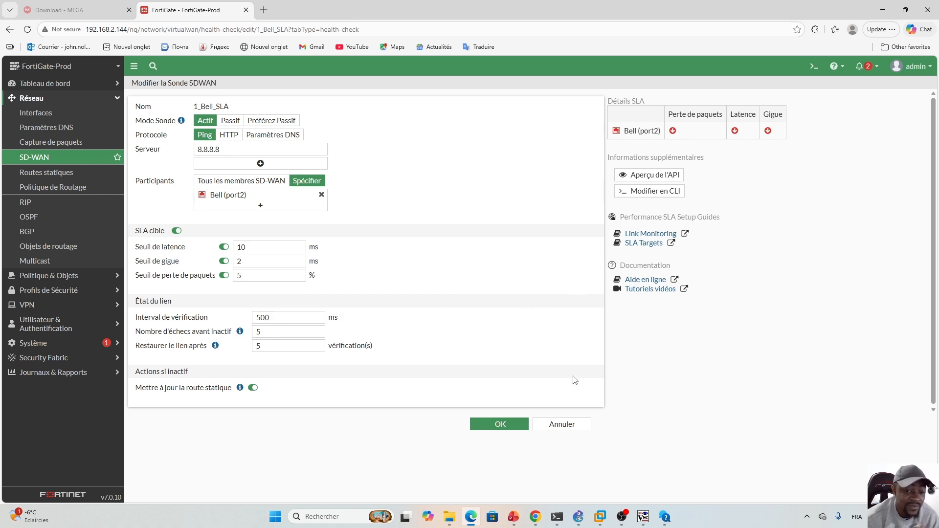
# Step: Switch to the Training Plan - French presentation and add a comma after "vers un lien spécifique" in the Tâche2 list
pyautogui.moveTo(519, 516)
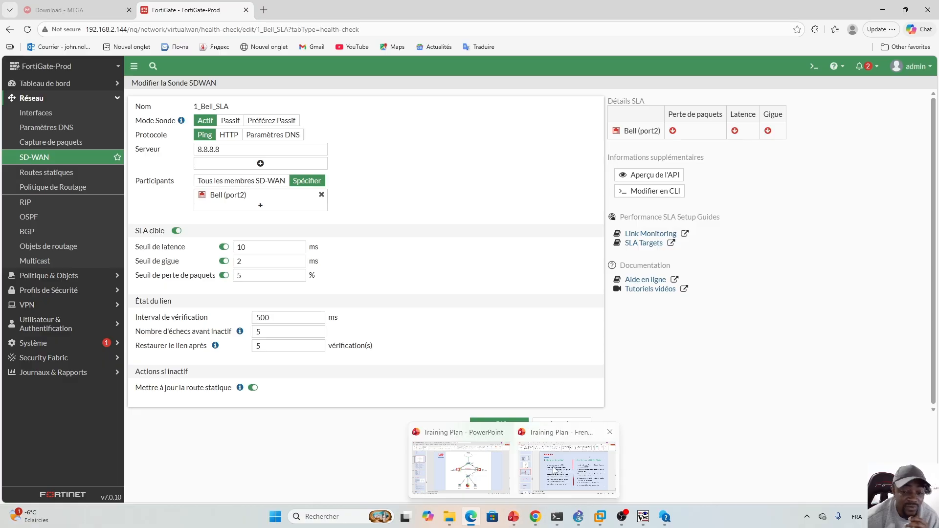
pyautogui.click(567, 467)
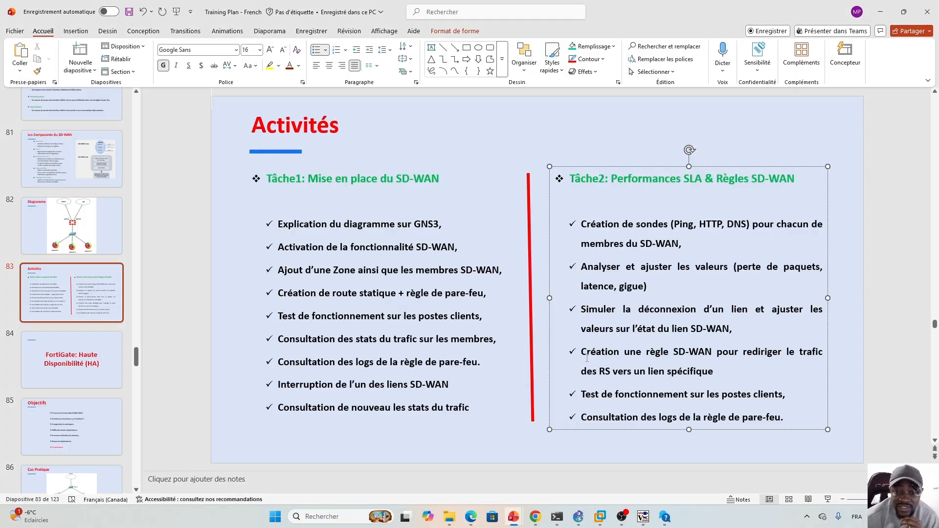
pyautogui.moveTo(582, 353); pyautogui.dragTo(710, 371)
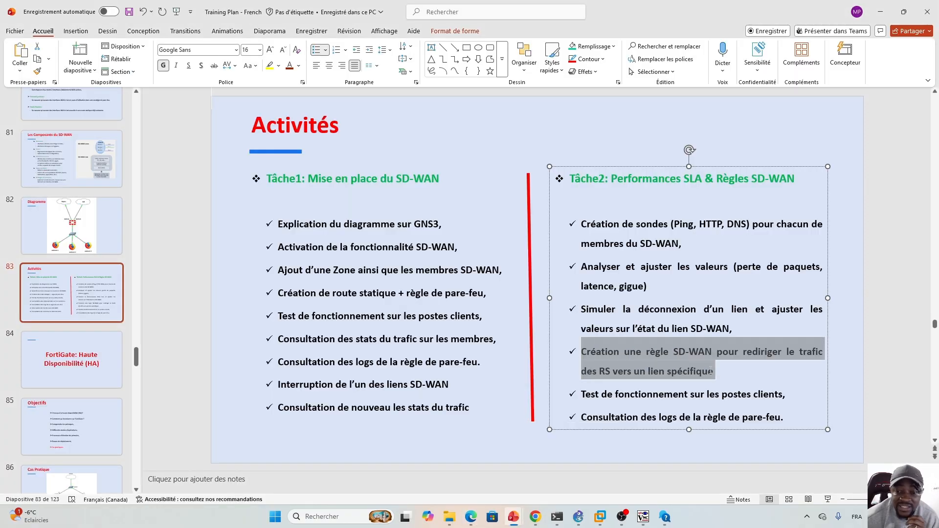
pyautogui.click(712, 371)
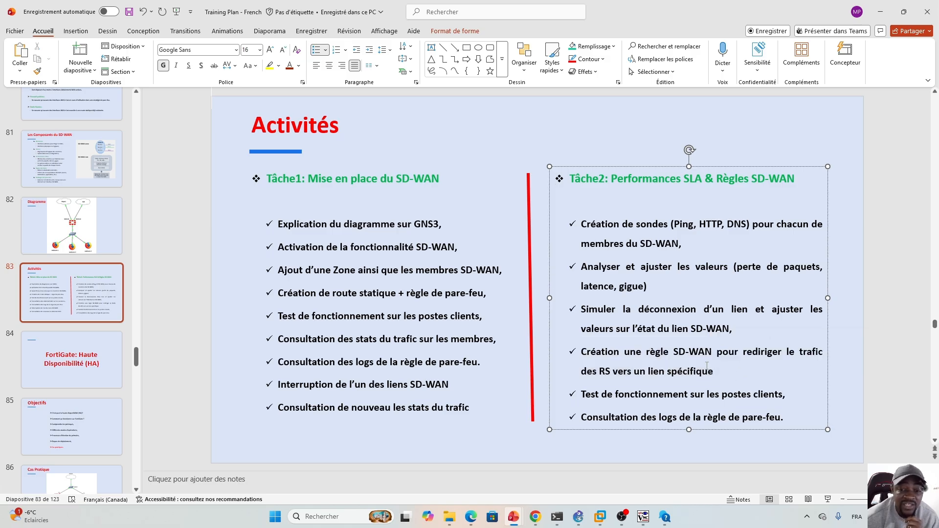
pyautogui.write(',')
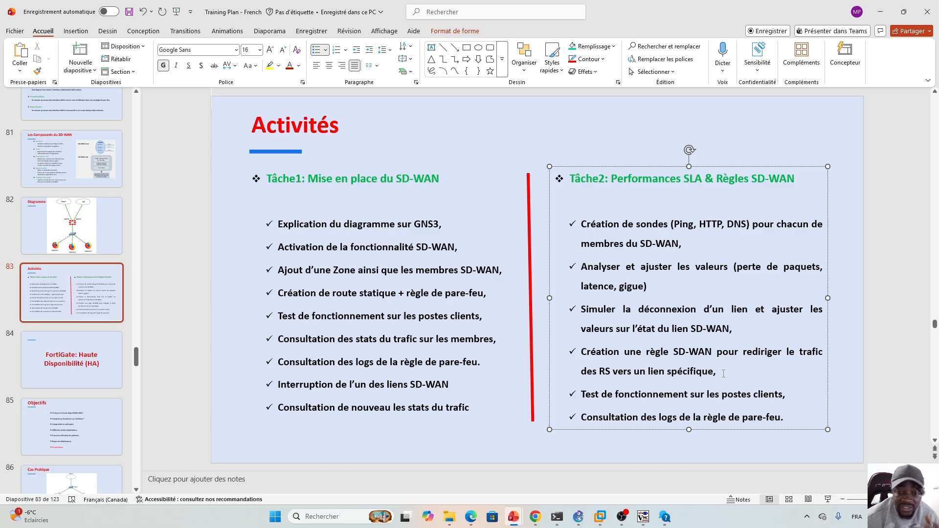
# Step: Switch to the FortiGate web interface, leave the 1_Bell_SLA probe unchanged, and start a new SD-WAN rule
pyautogui.click(470, 516)
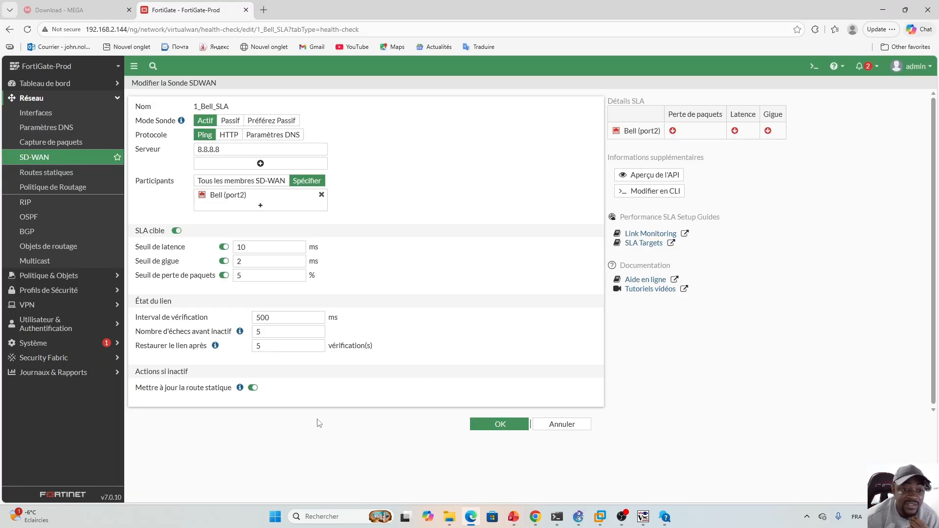
pyautogui.click(545, 427)
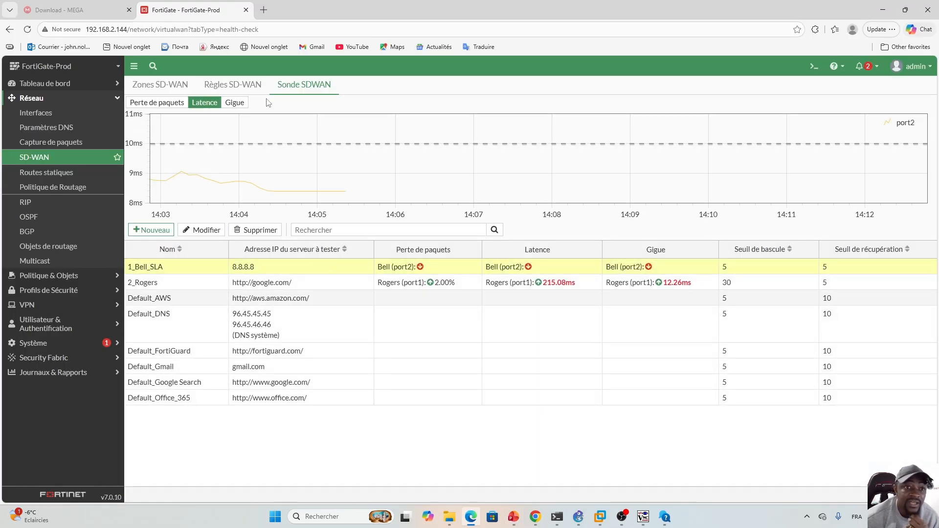
pyautogui.click(230, 89)
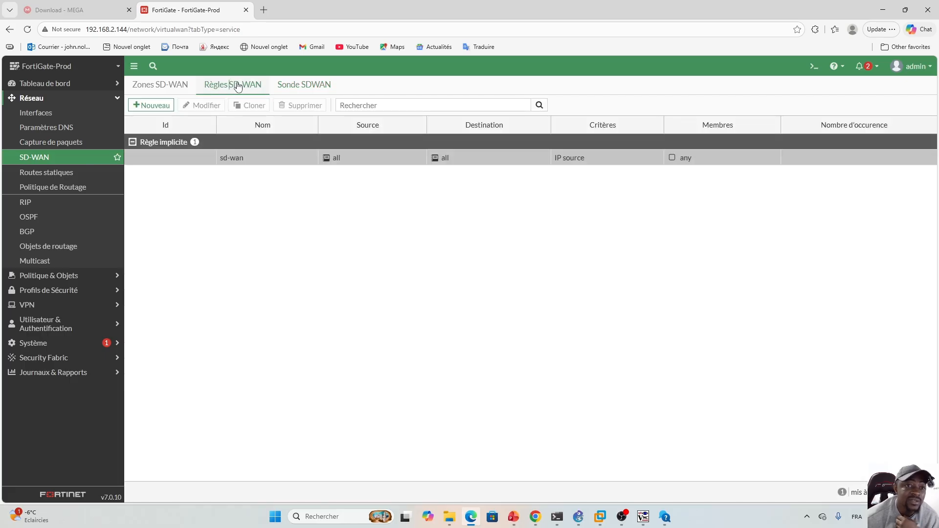
pyautogui.click(152, 106)
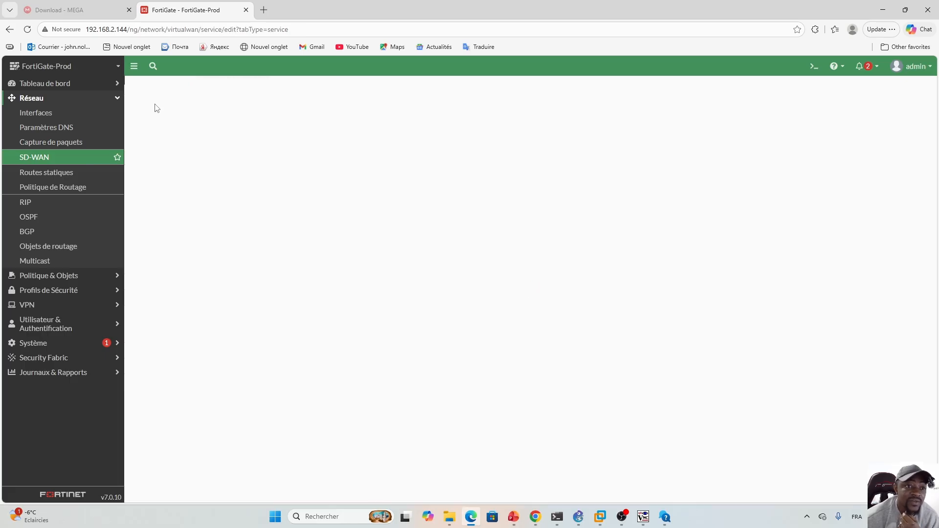
# Step: Name the new SD-WAN rule RS_Rule and set its source address to all
pyautogui.click(246, 109)
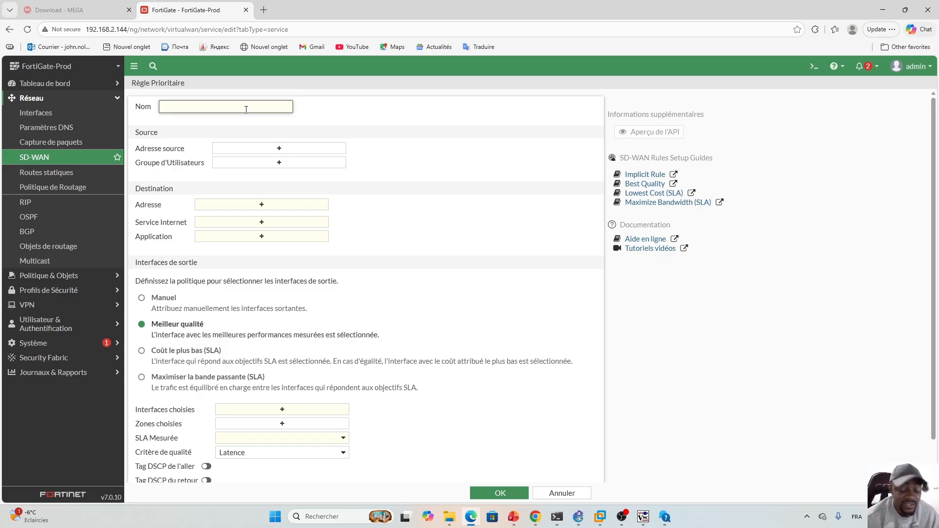
pyautogui.press('capslock')
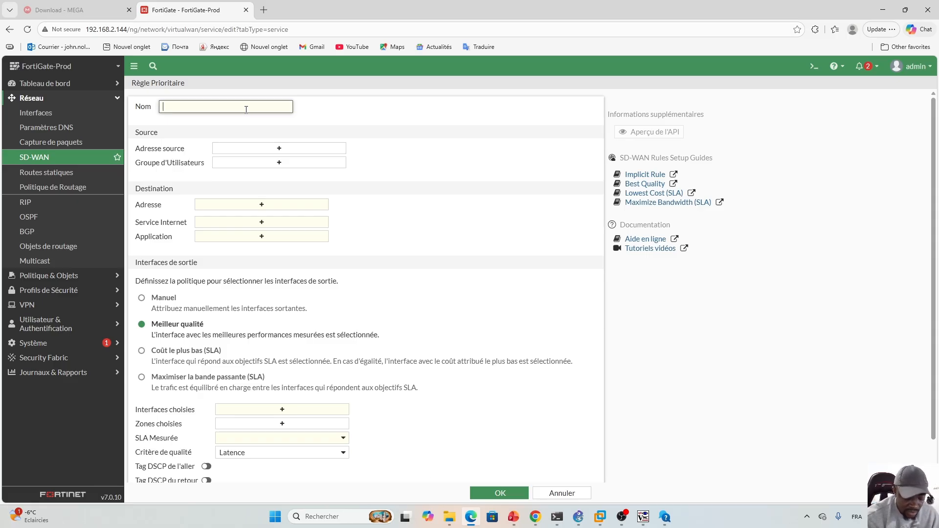
pyautogui.press('capslock')
pyautogui.write('RS_Rule')
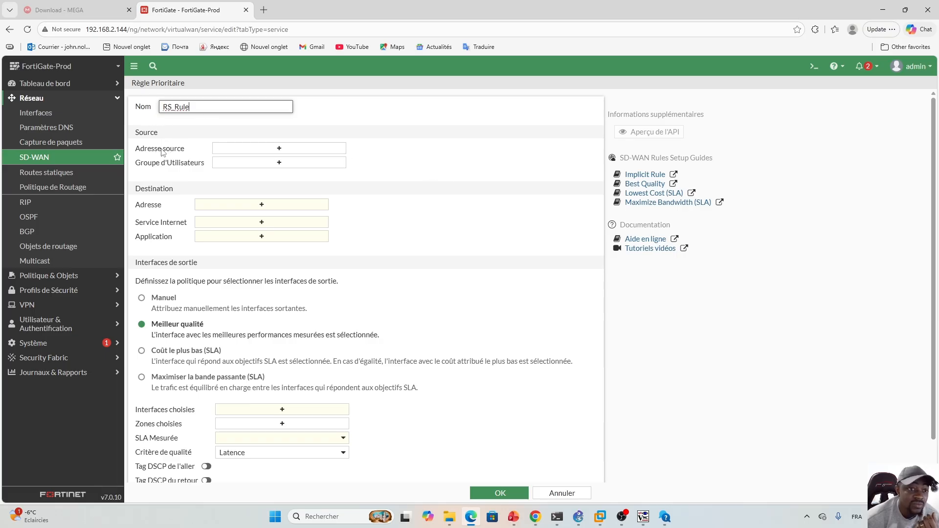
pyautogui.click(278, 151)
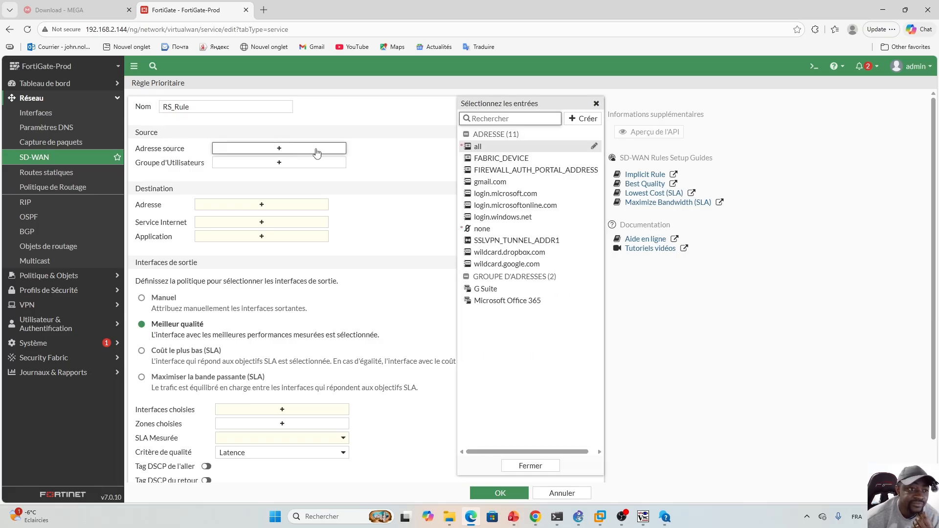
pyautogui.click(477, 146)
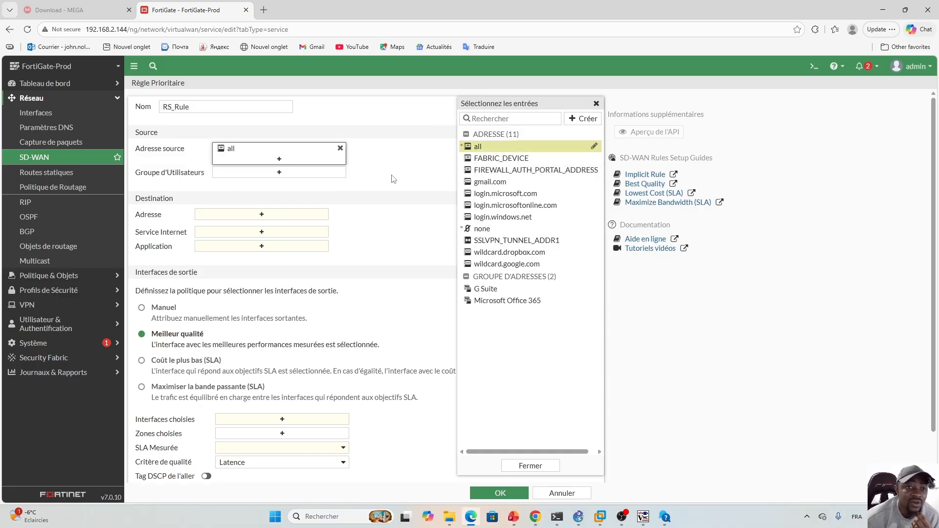
# Step: Examine the user and user group choices for the rule's source without selecting any, and review the Politique & Objets section
pyautogui.click(288, 175)
pyautogui.click(278, 174)
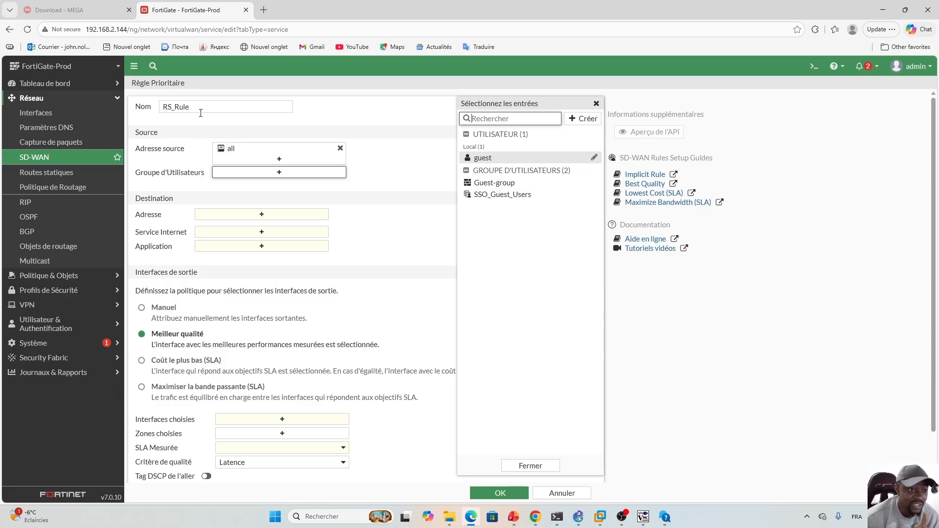
pyautogui.click(61, 277)
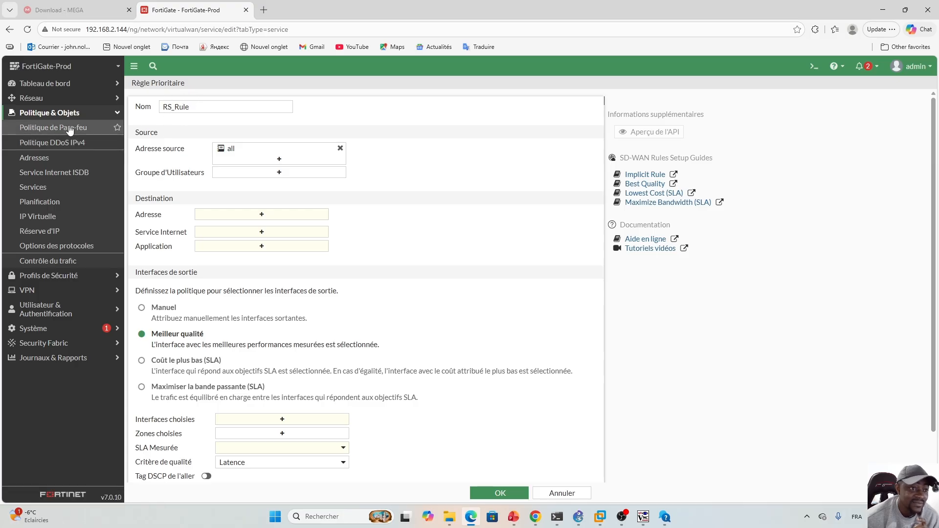
pyautogui.click(100, 117)
pyautogui.click(49, 97)
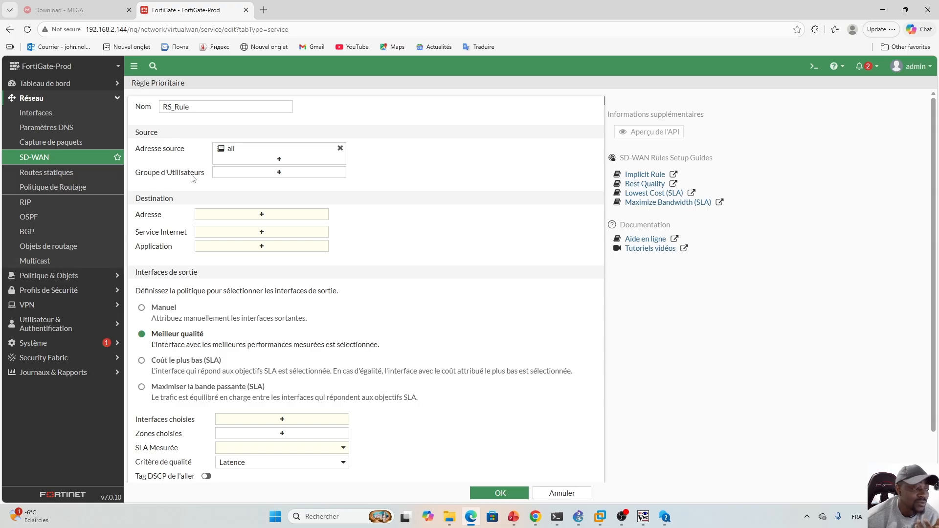
pyautogui.click(282, 177)
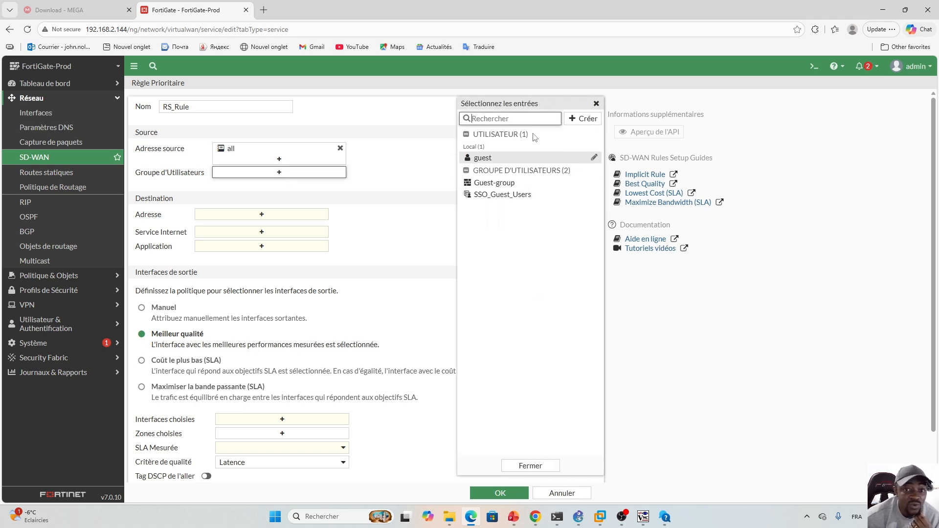
pyautogui.click(415, 185)
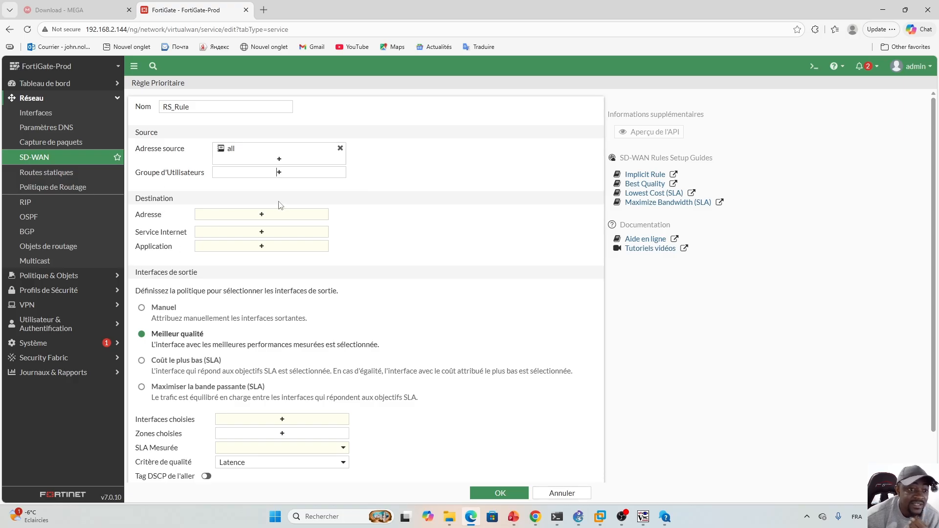
# Step: Examine the destination address and Internet service choices available for RS_Rule without selecting any
pyautogui.click(268, 215)
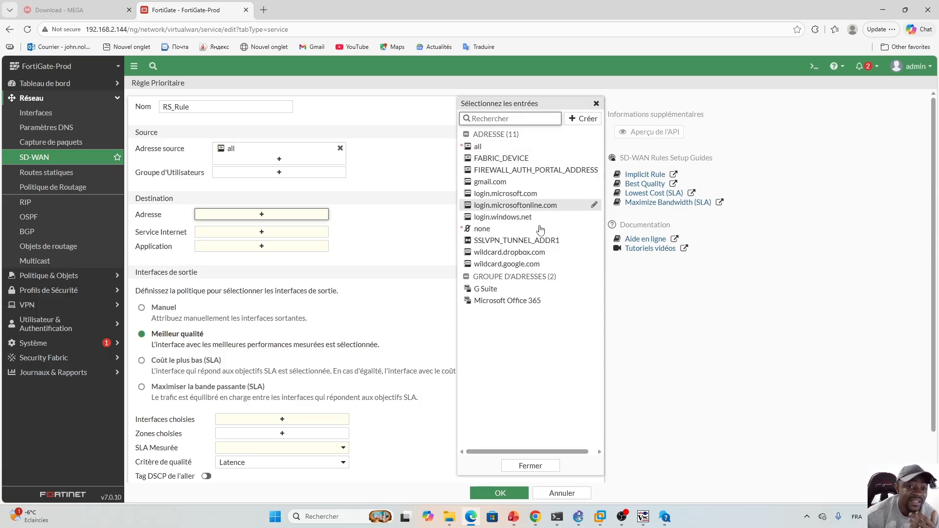
pyautogui.click(419, 241)
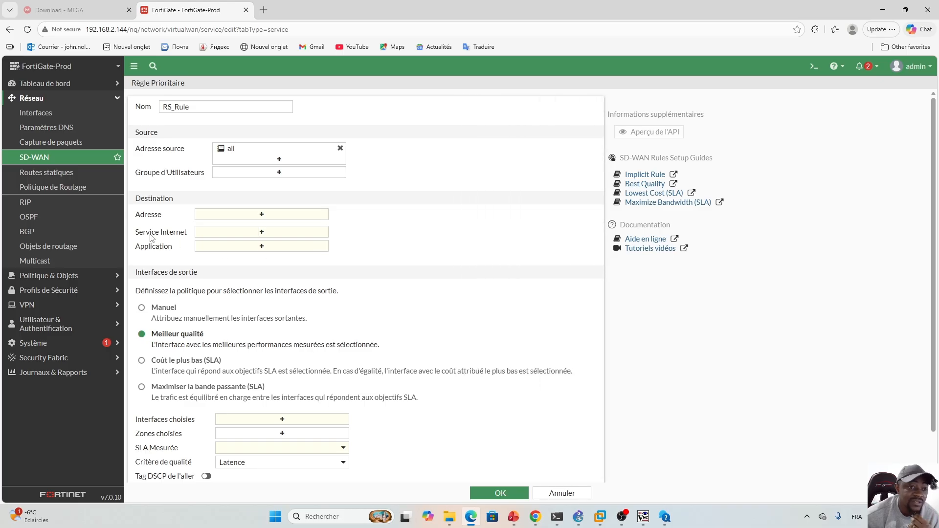
pyautogui.click(261, 233)
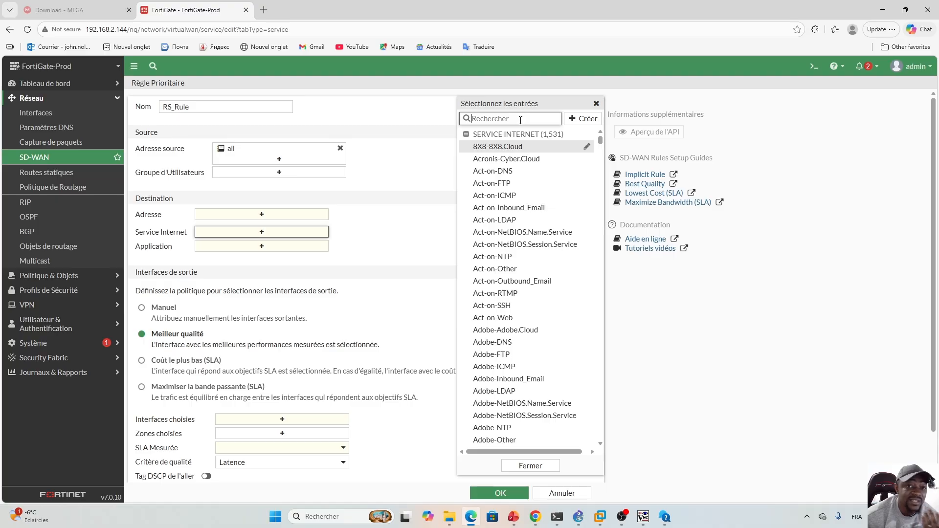
pyautogui.moveTo(602, 142); pyautogui.dragTo(609, 122)
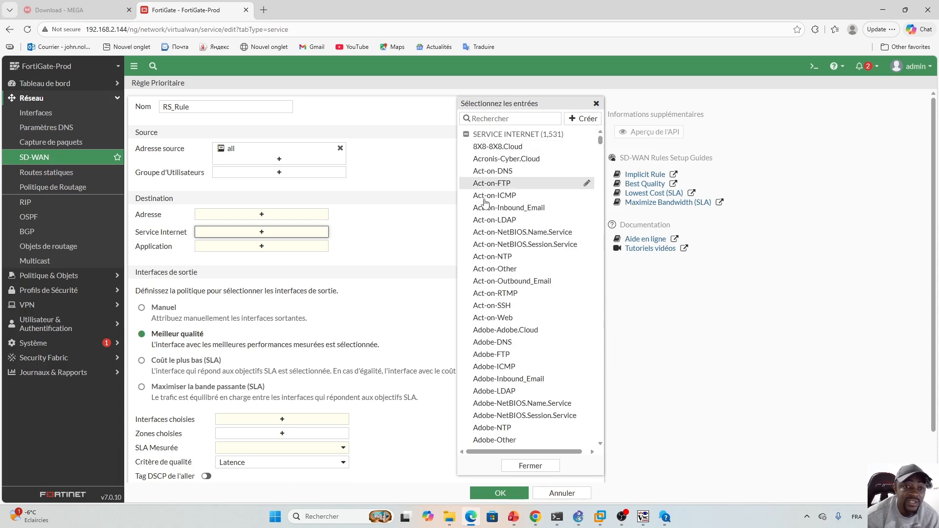
pyautogui.click(384, 238)
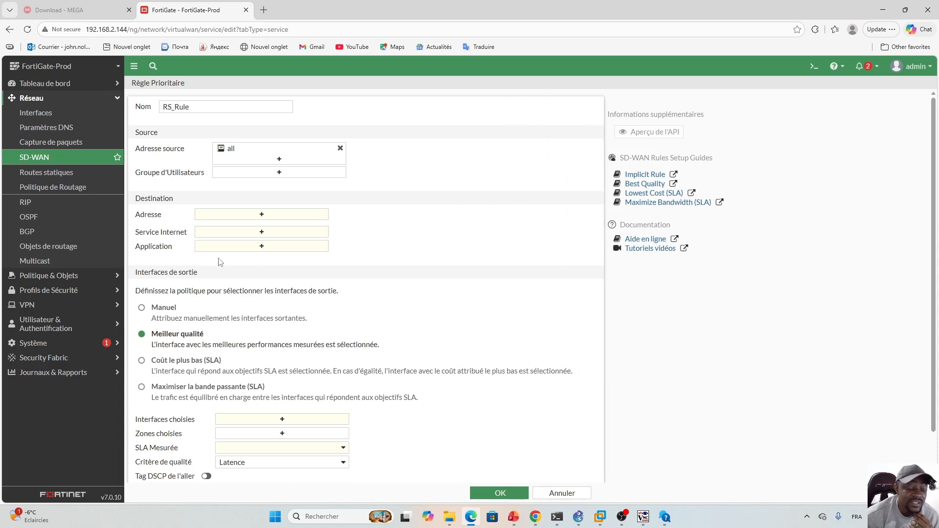
# Step: Add the YouTube and Facebook applications as destinations of RS_Rule
pyautogui.click(262, 247)
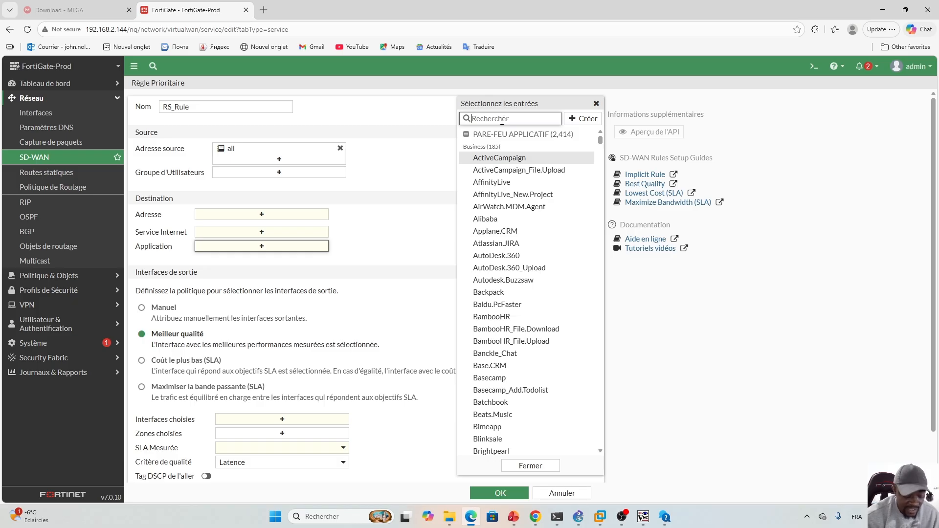
pyautogui.write('youtube')
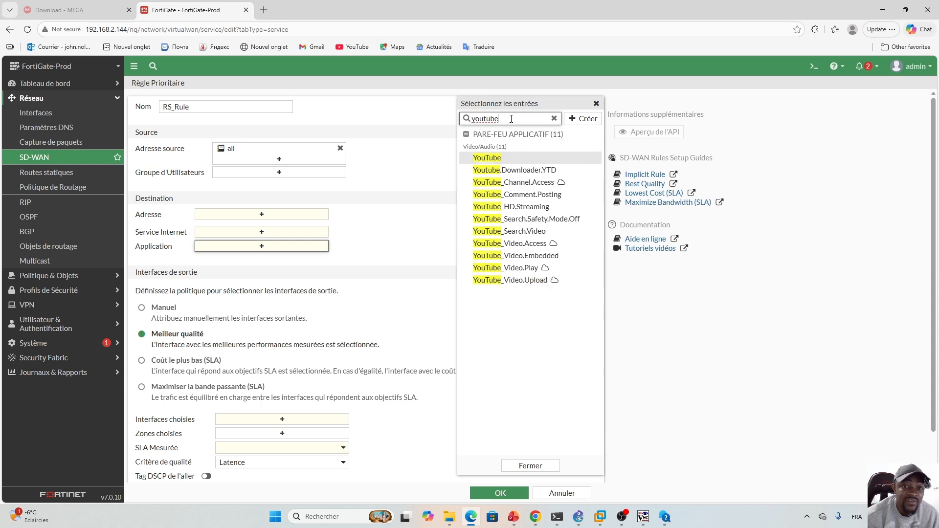
pyautogui.click(512, 157)
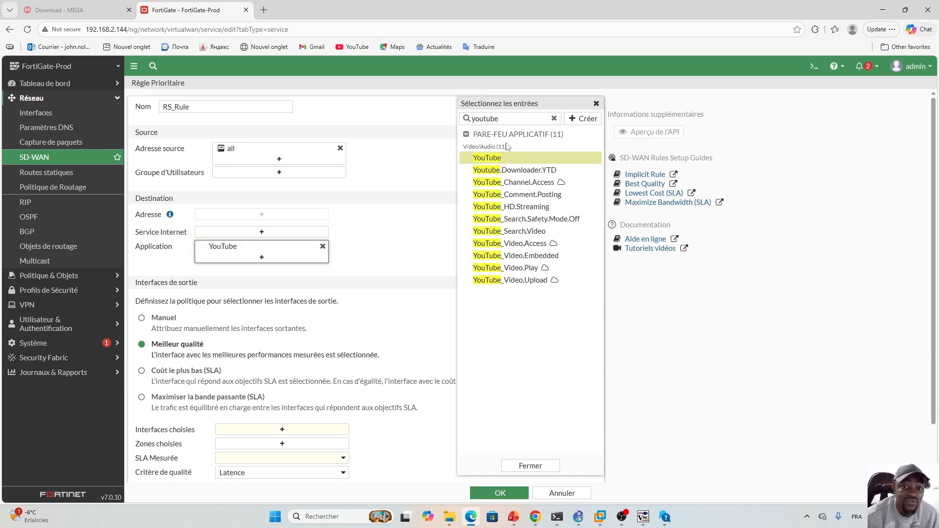
pyautogui.doubleClick(508, 118)
pyautogui.write('faceb')
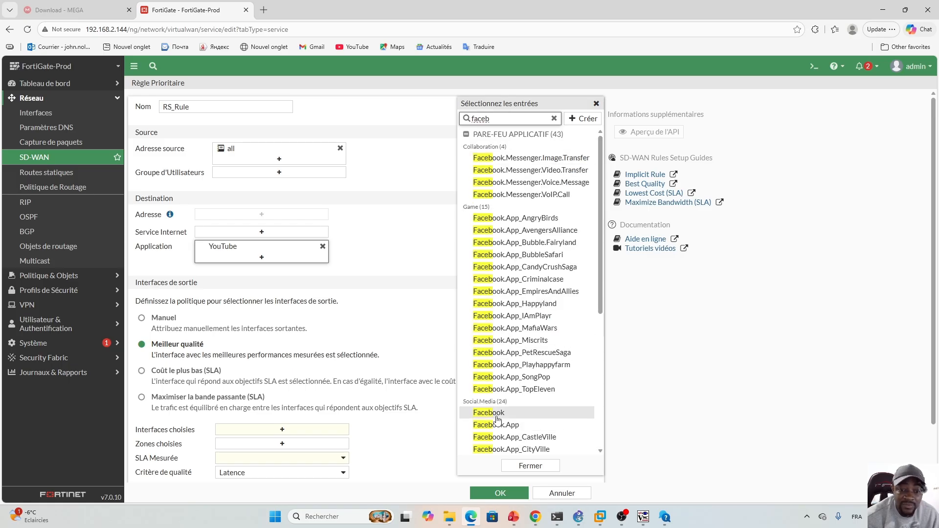
pyautogui.click(489, 413)
# Step: Search the applications for "messa" without selecting any, and add Instagram to the RS_Rule destinations
pyautogui.doubleClick(502, 119)
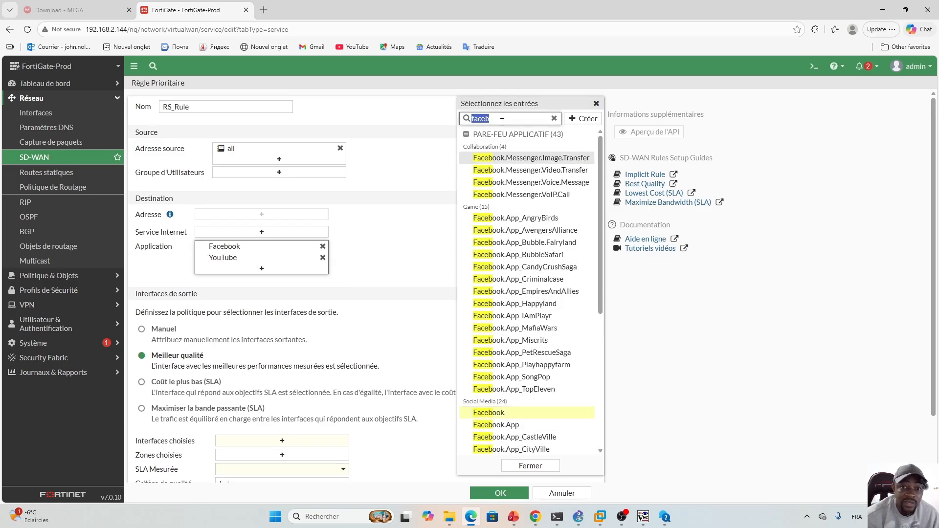
pyautogui.write('messa')
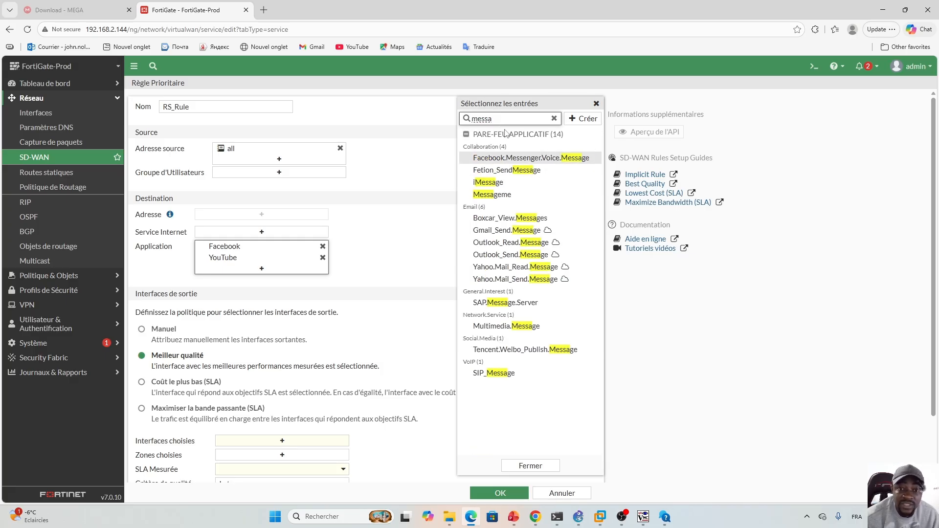
pyautogui.doubleClick(498, 119)
pyautogui.write('insta')
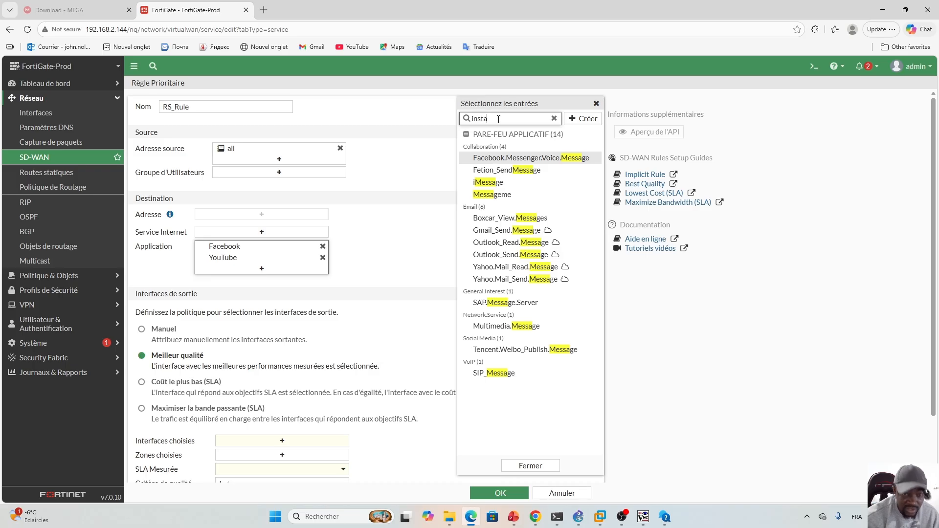
pyautogui.click(491, 242)
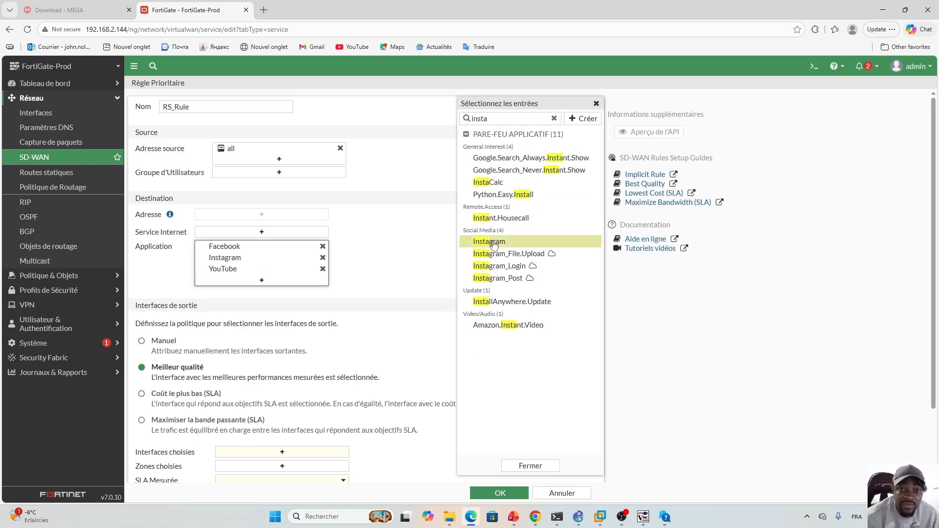
pyautogui.click(530, 466)
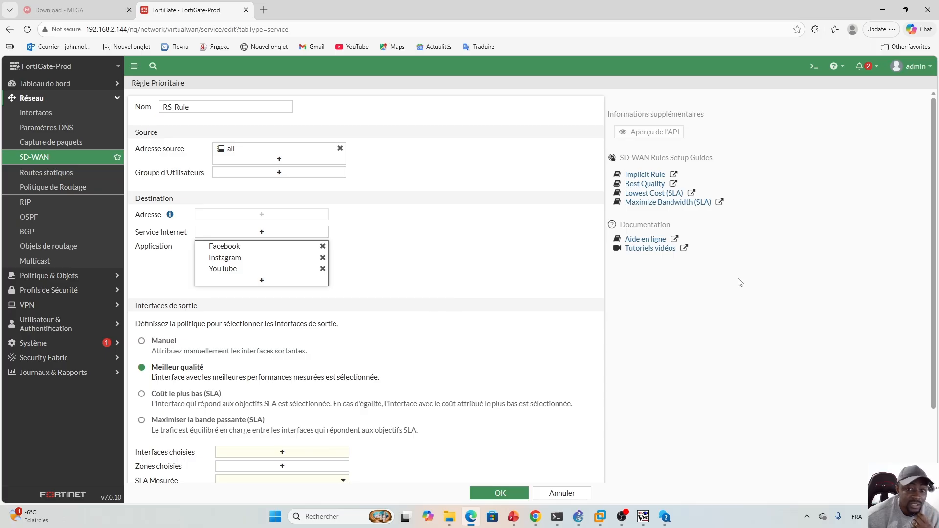
# Step: Try the Maximiser la bande passante (SLA) strategy for the outgoing interfaces of RS_Rule
pyautogui.moveTo(934, 180); pyautogui.dragTo(922, 296)
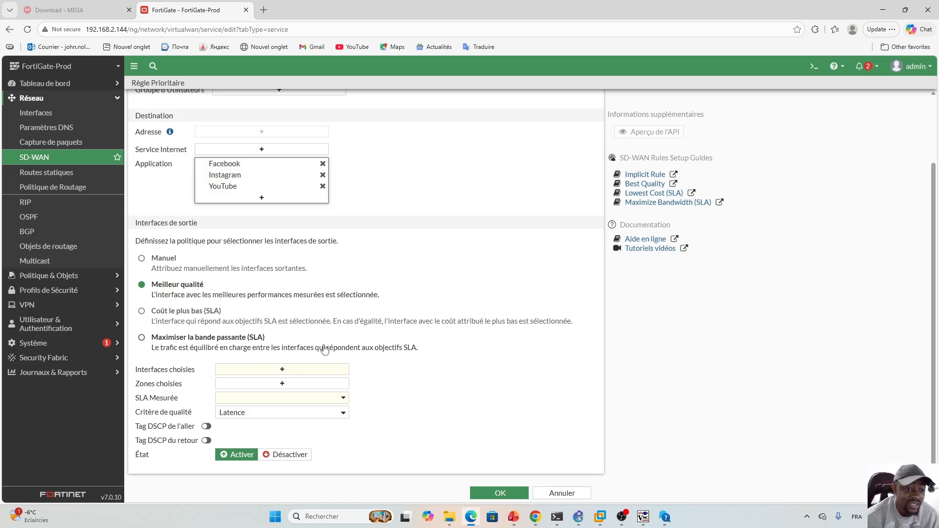
pyautogui.click(141, 338)
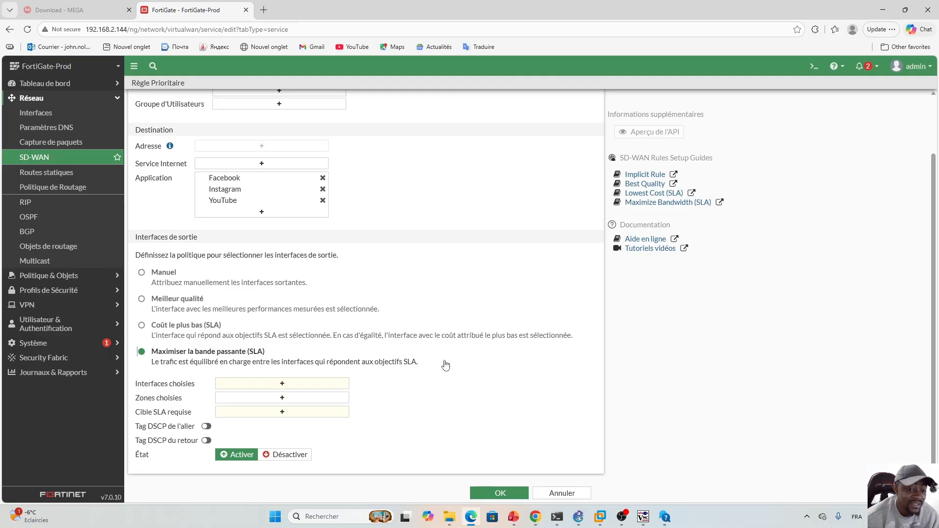
pyautogui.scroll(2, 580, 358)
pyautogui.scroll(-2, 582, 356)
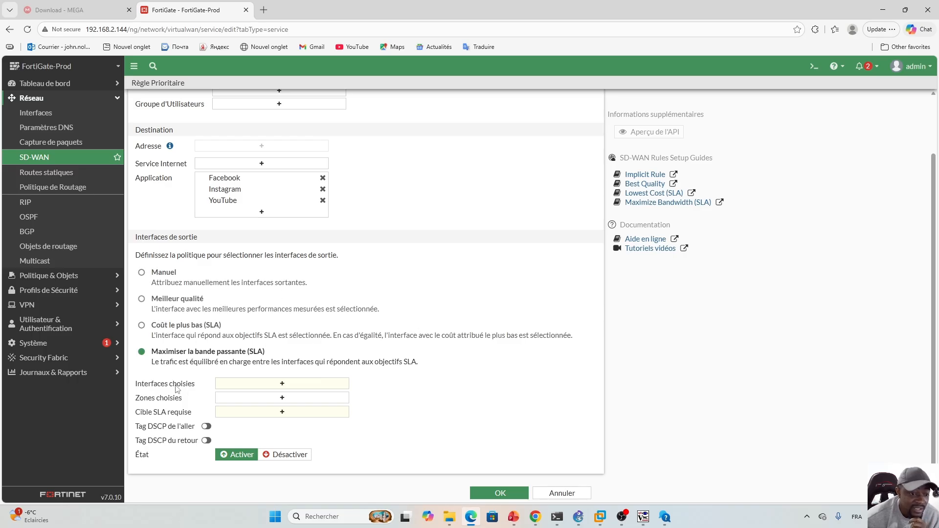
# Step: Add Rogers (port1) and Bell (port2) as the rule's chosen interfaces, and set the outgoing interface strategy to Meilleur qualité
pyautogui.click(282, 384)
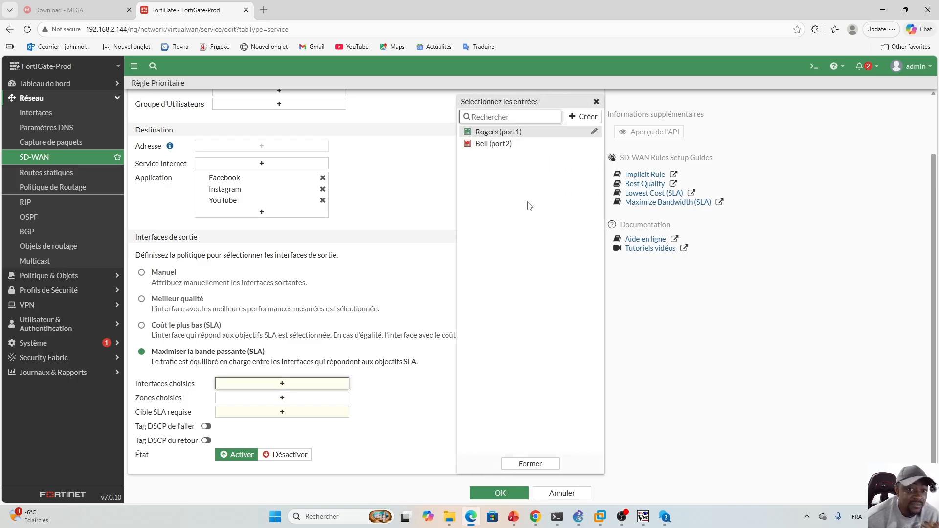
pyautogui.click(534, 133)
pyautogui.click(535, 145)
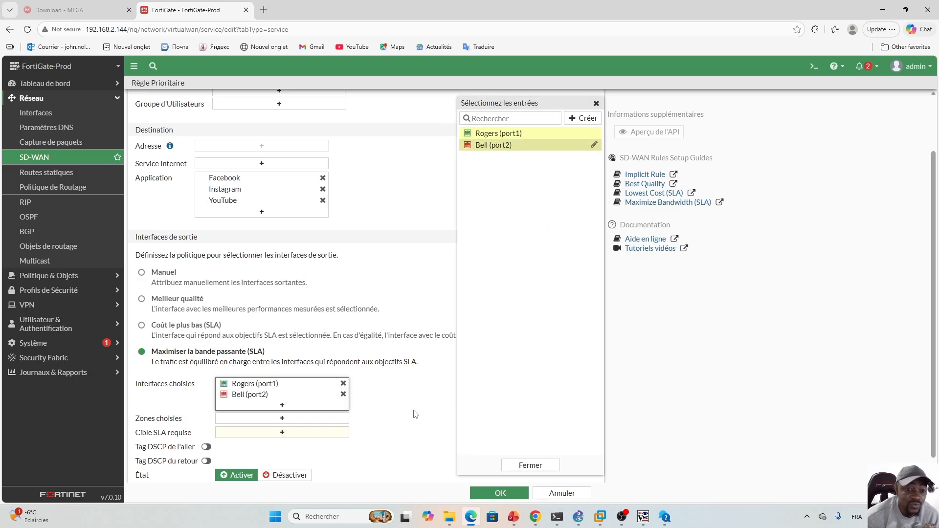
pyautogui.click(532, 465)
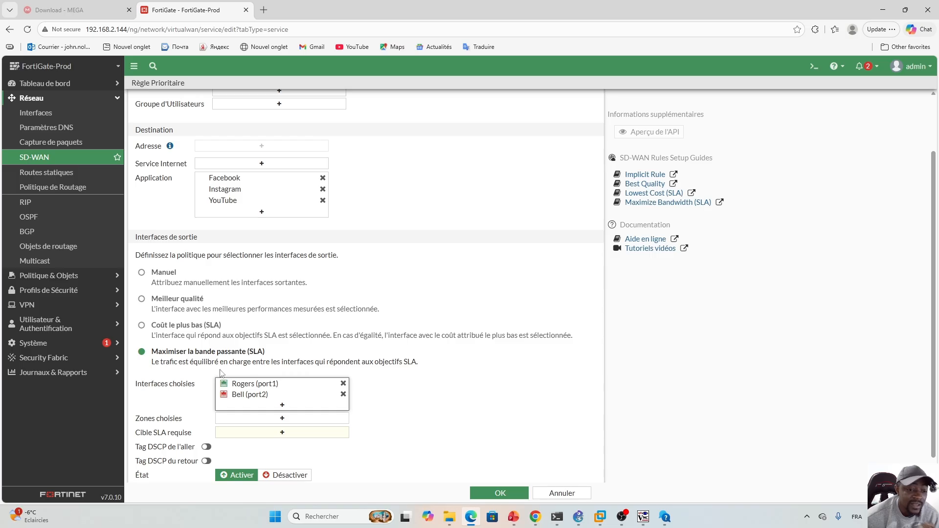
pyautogui.click(142, 300)
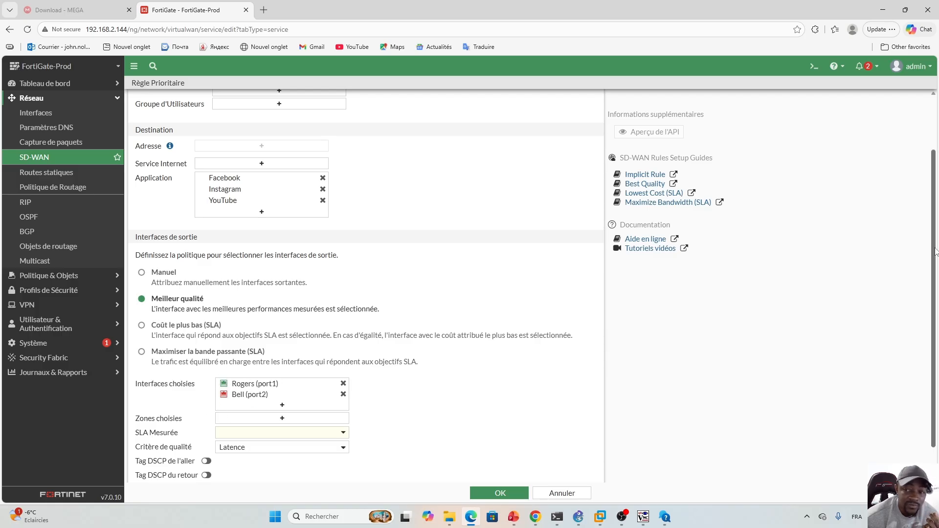
# Step: Add Zone_test to the chosen zones of RS_Rule
pyautogui.scroll(-1, 935, 252)
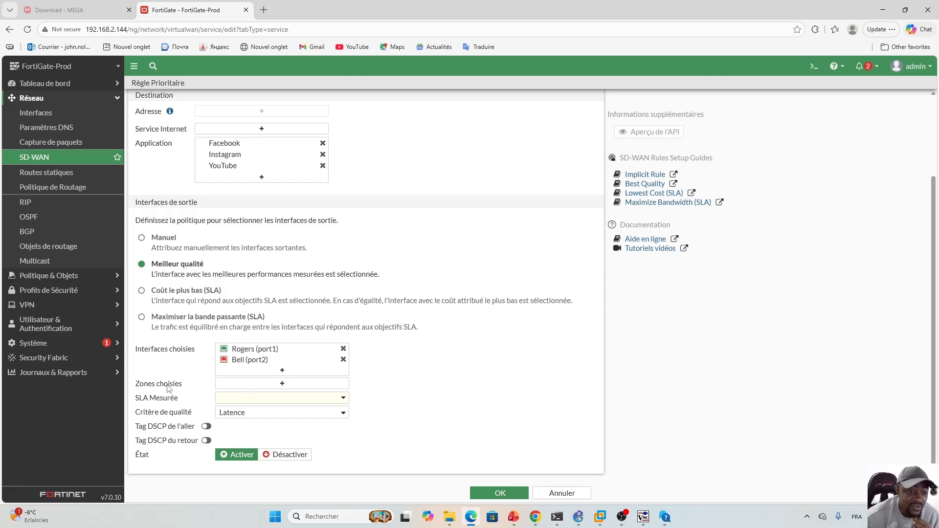
pyautogui.click(283, 385)
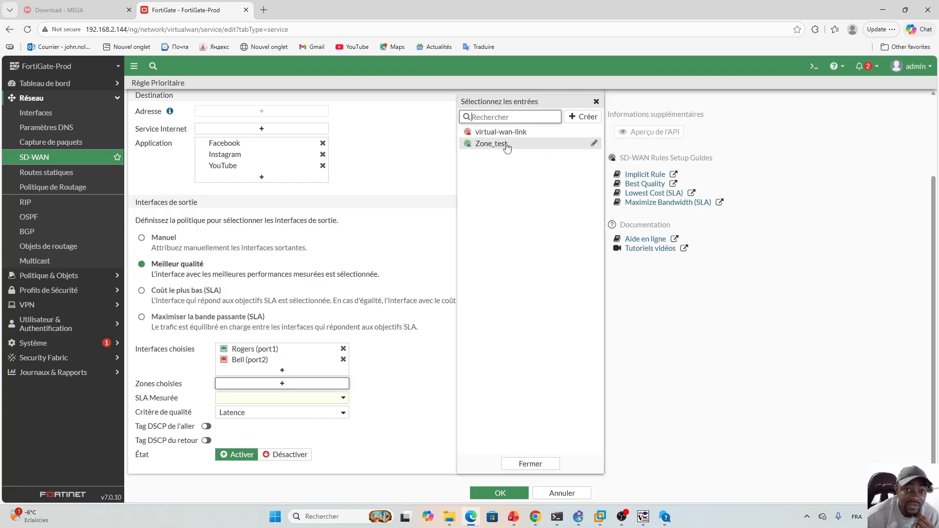
pyautogui.click(506, 145)
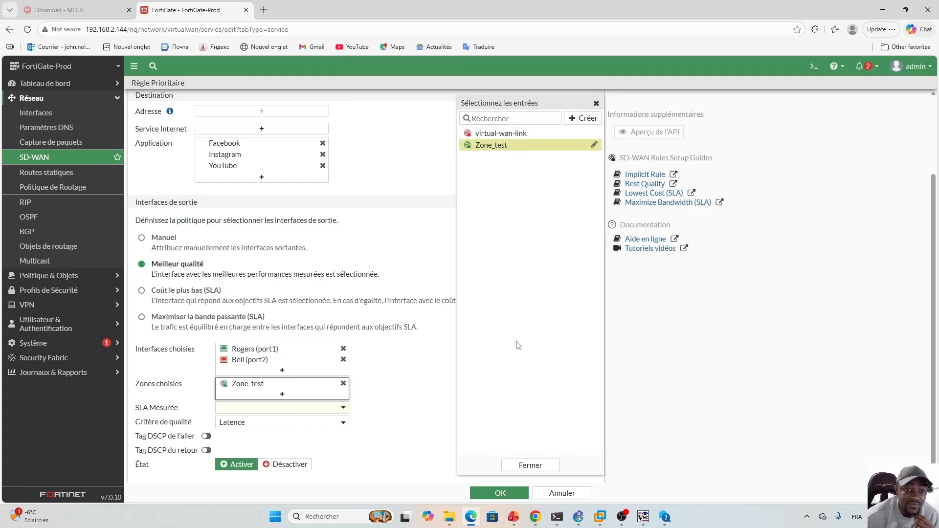
pyautogui.click(530, 466)
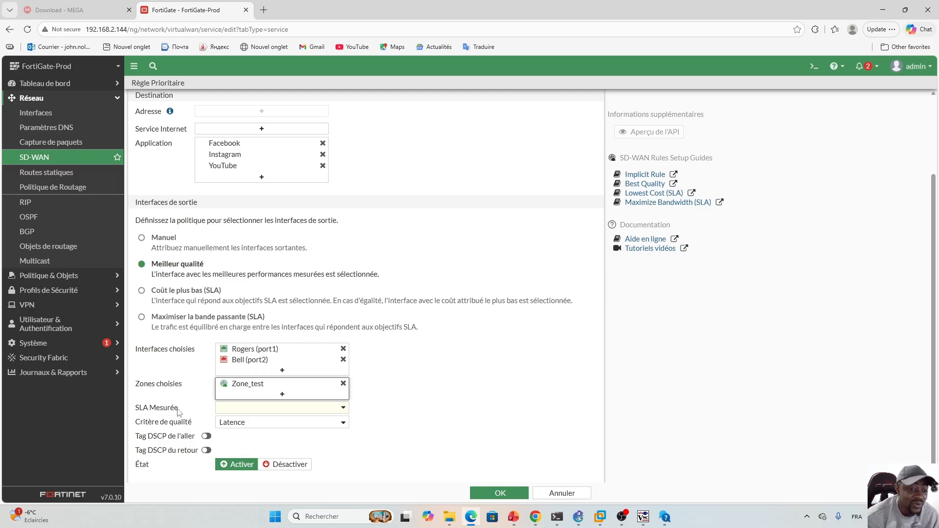
# Step: Try 1_Bell_SLA as the measured SLA of RS_Rule and look through the other available SLAs
pyautogui.click(344, 409)
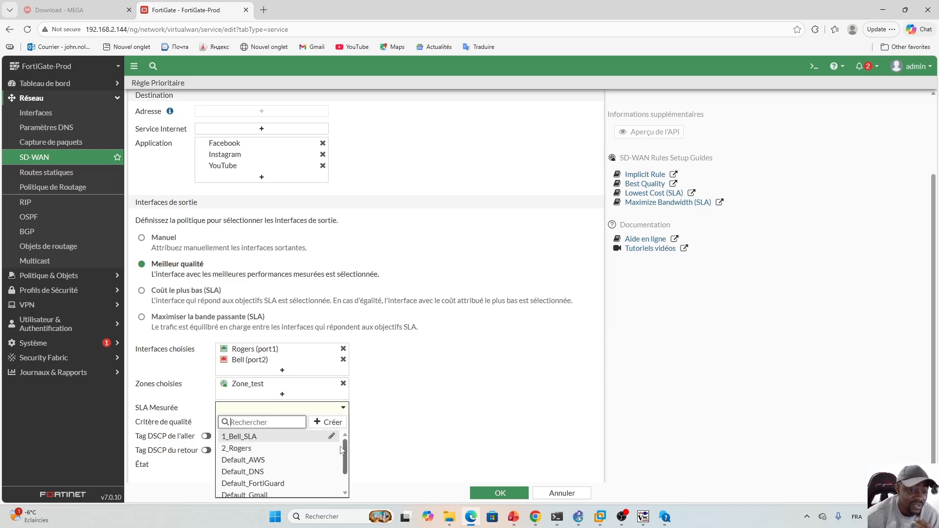
pyautogui.click(268, 436)
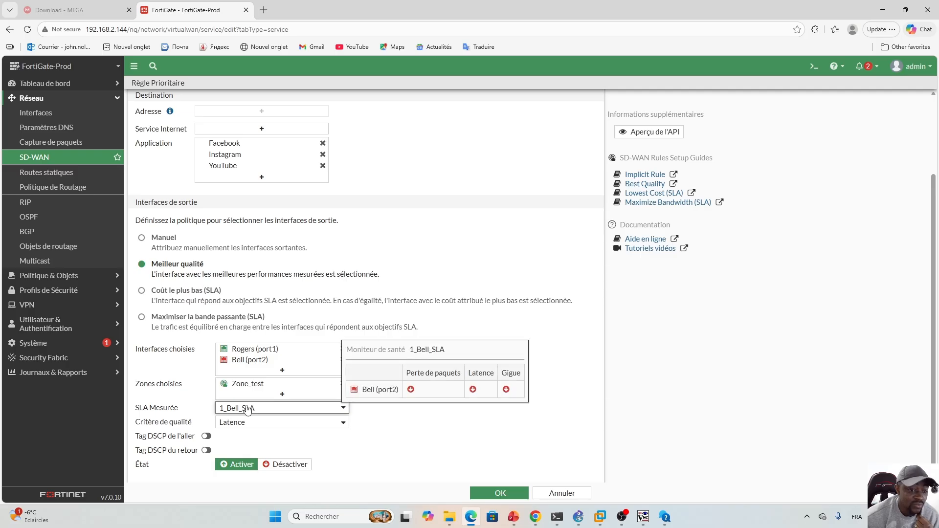
pyautogui.click(342, 409)
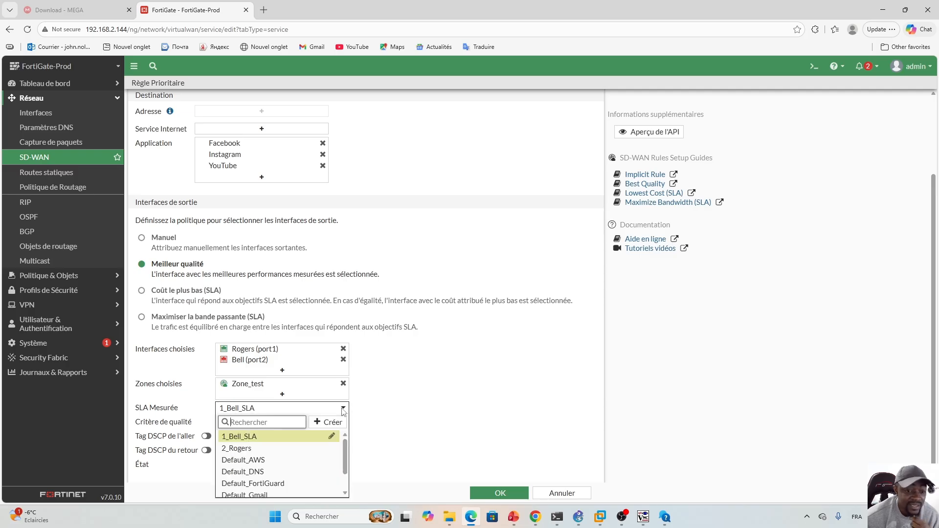
pyautogui.scroll(-3, 345, 459)
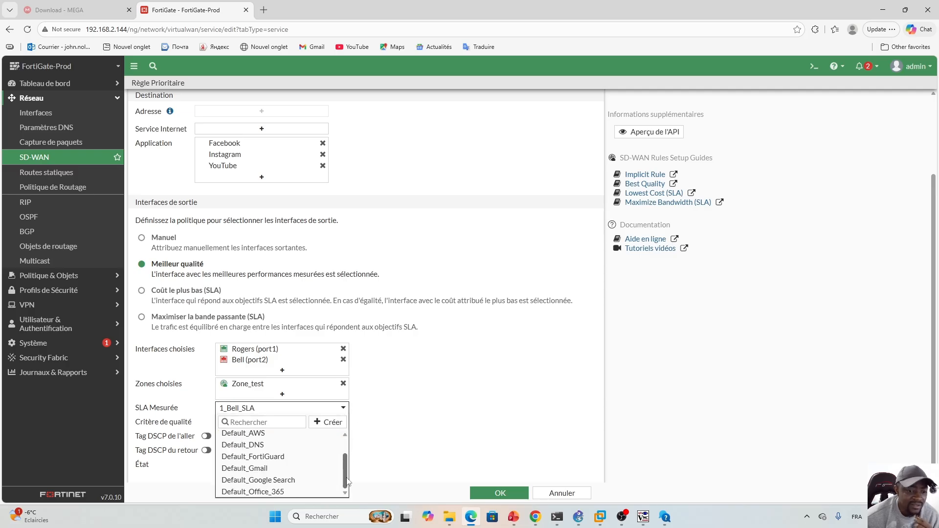
pyautogui.scroll(3, 348, 445)
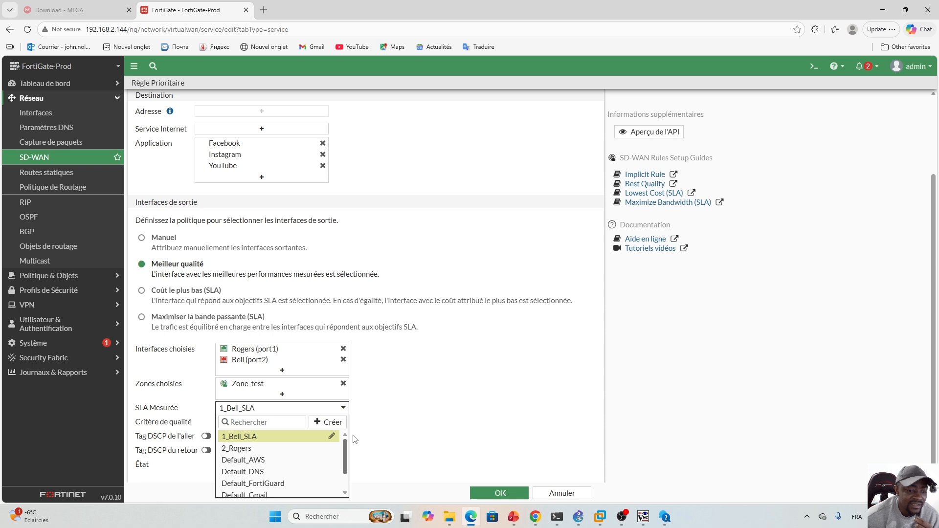
pyautogui.click(241, 440)
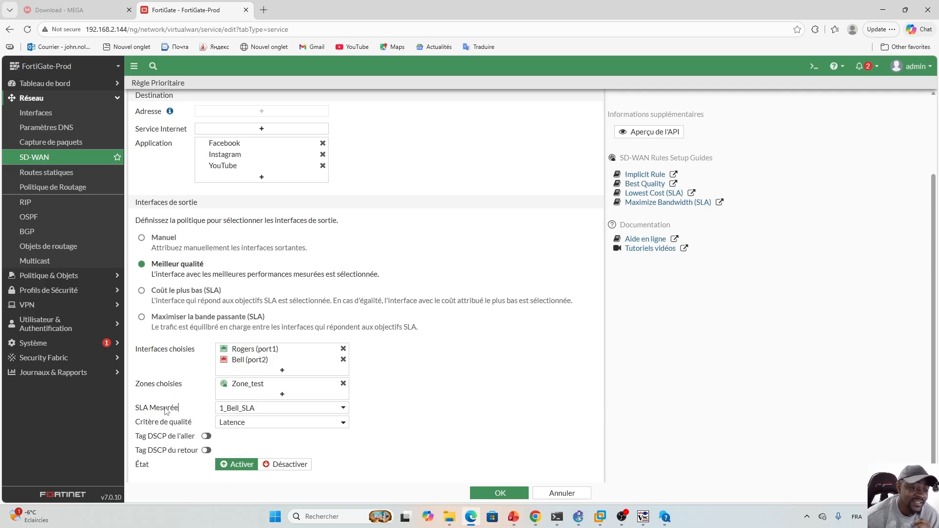
# Step: Set the measured SLA of RS_Rule to Default_FortiGuard
pyautogui.moveTo(259, 415)
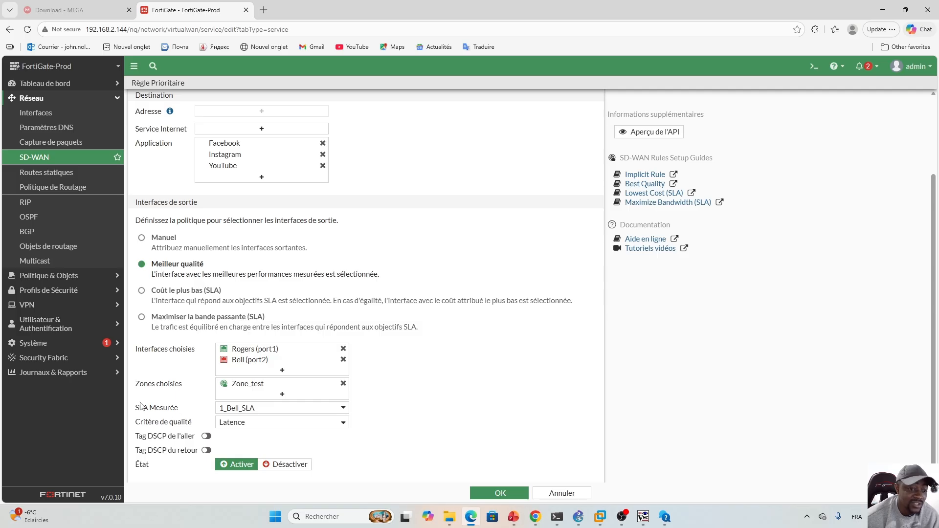
pyautogui.click(343, 408)
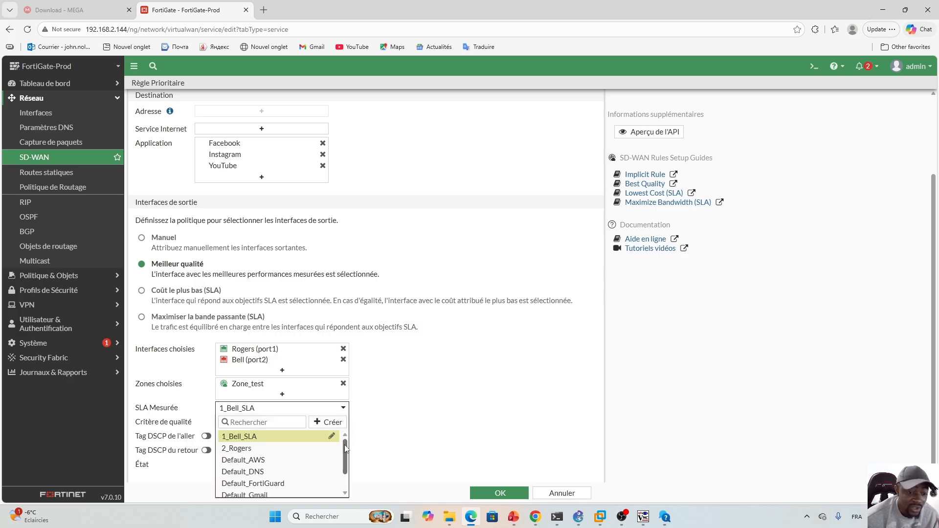
pyautogui.scroll(-1, 344, 454)
pyautogui.moveTo(345, 455); pyautogui.dragTo(342, 463)
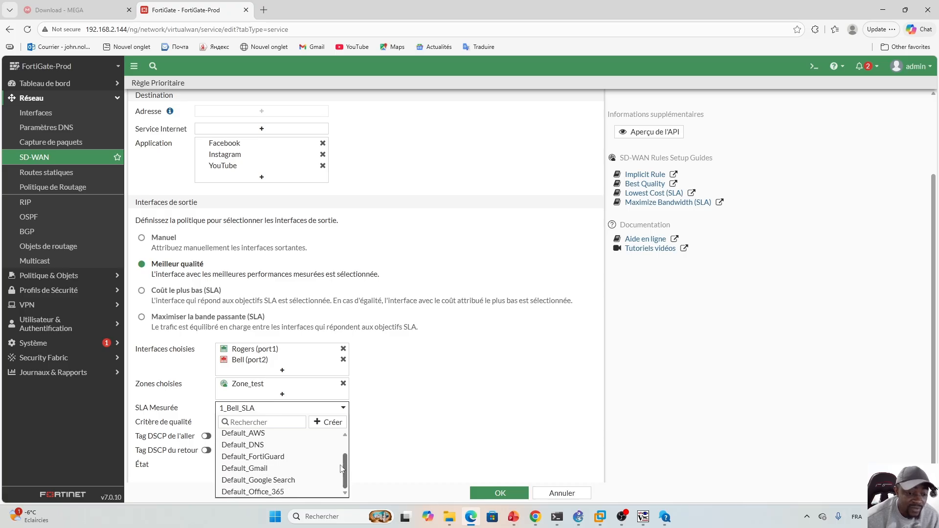
pyautogui.click(263, 458)
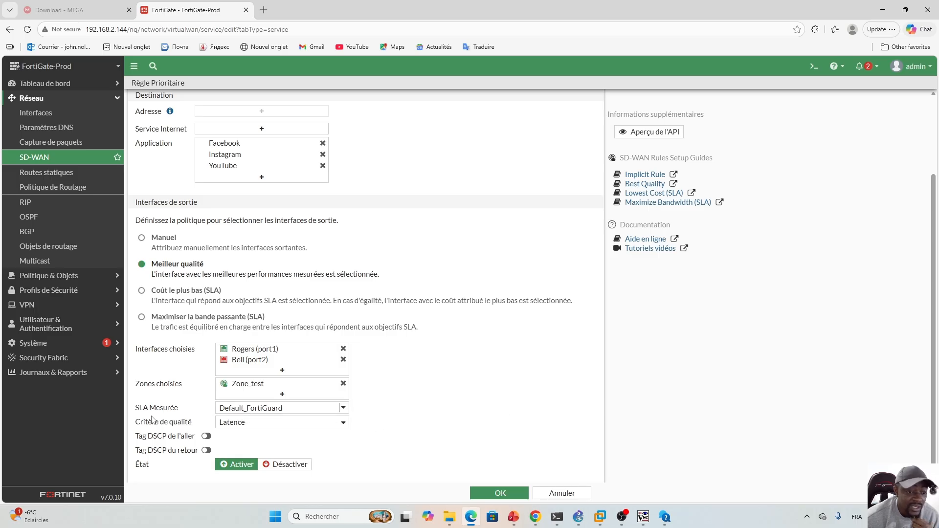
# Step: Review the available quality criteria, keep Latence for RS_Rule, and save the rule
pyautogui.click(343, 423)
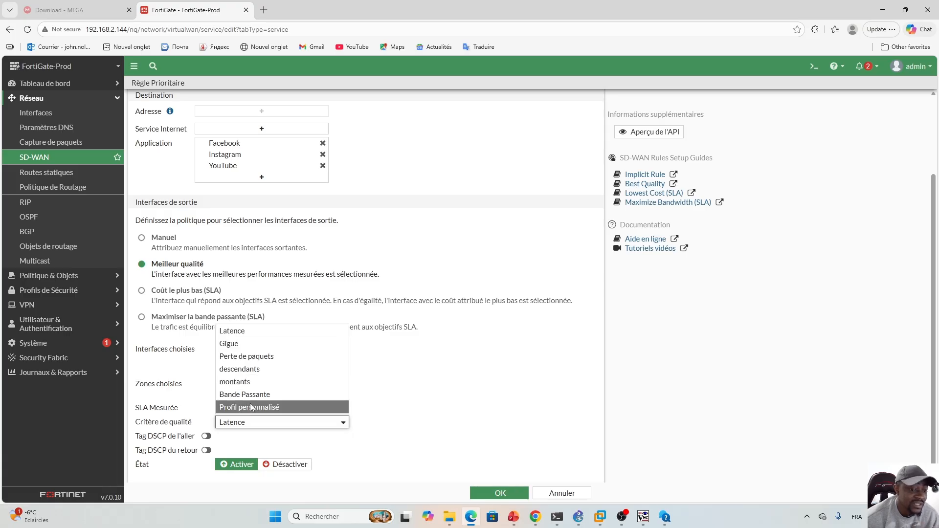
pyautogui.click(196, 423)
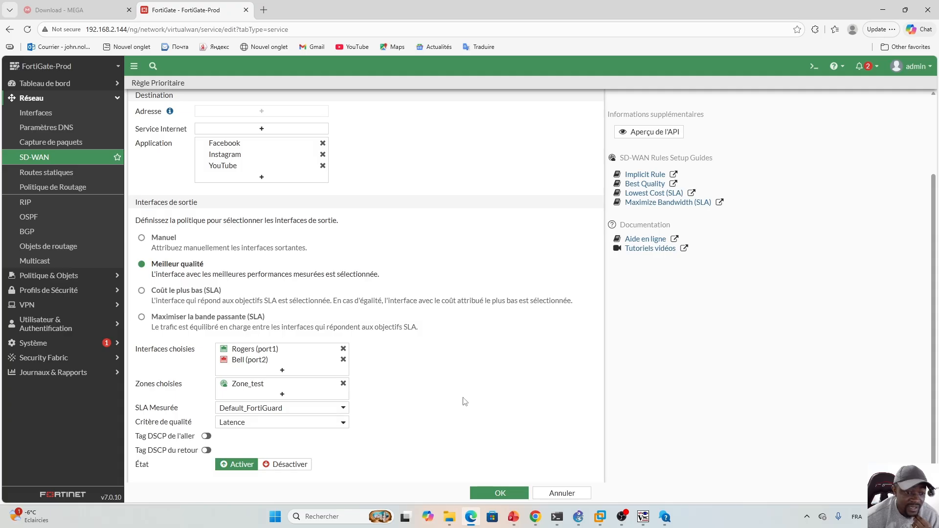
pyautogui.scroll(1, 473, 401)
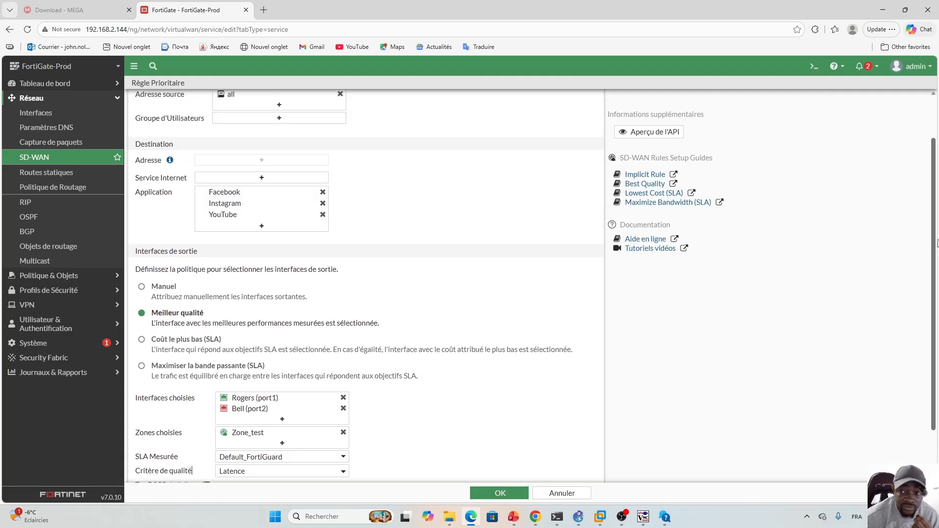
pyautogui.scroll(-1, 933, 242)
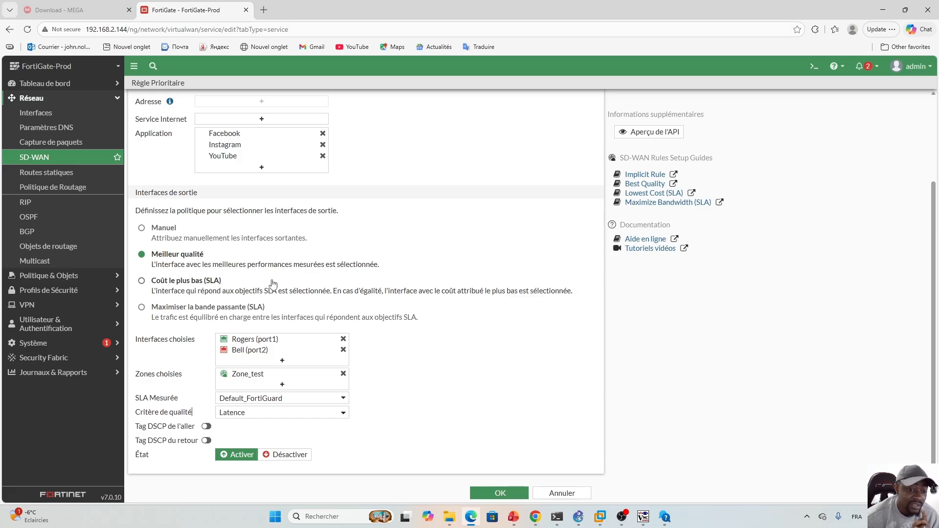
pyautogui.click(494, 493)
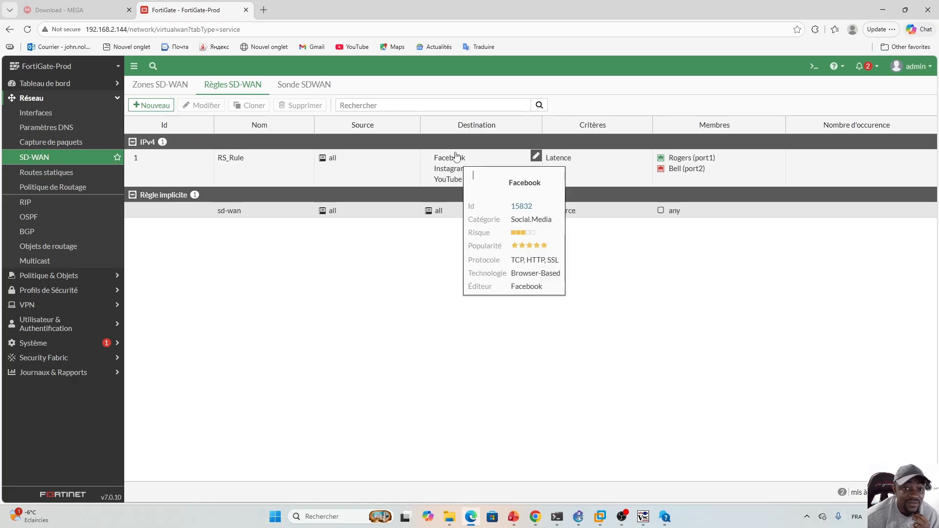
# Step: Reopen RS_Rule, set its outgoing interface strategy to Manuel, and remove Bell (port2) from the chosen interfaces
pyautogui.click(364, 176)
pyautogui.doubleClick(365, 176)
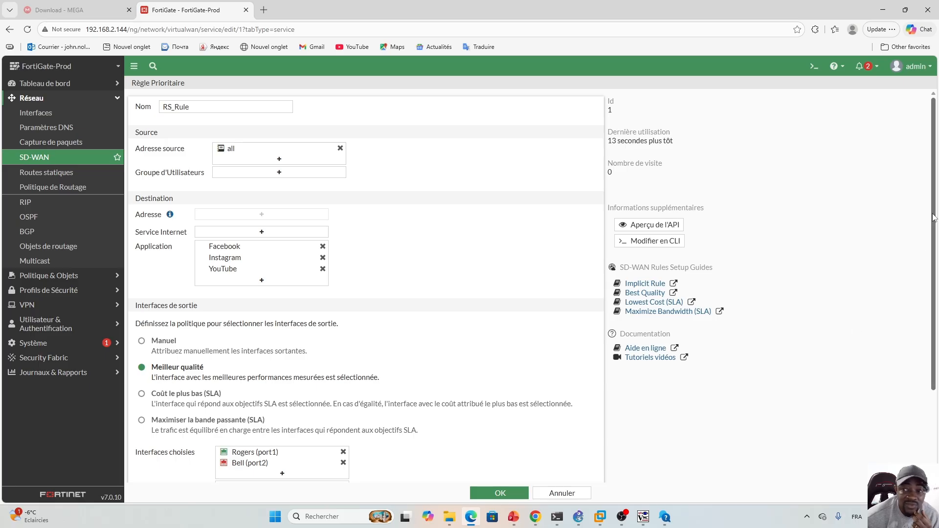
pyautogui.moveTo(934, 219); pyautogui.dragTo(933, 280)
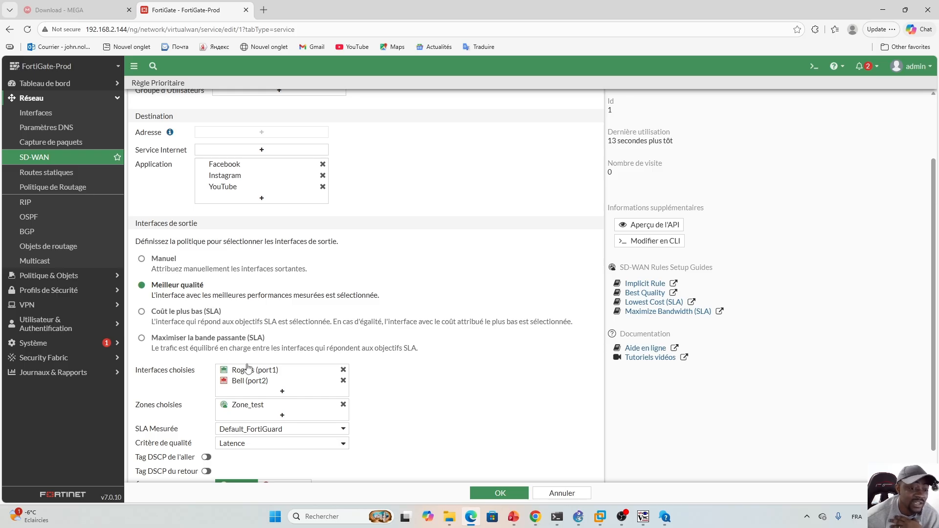
pyautogui.click(143, 260)
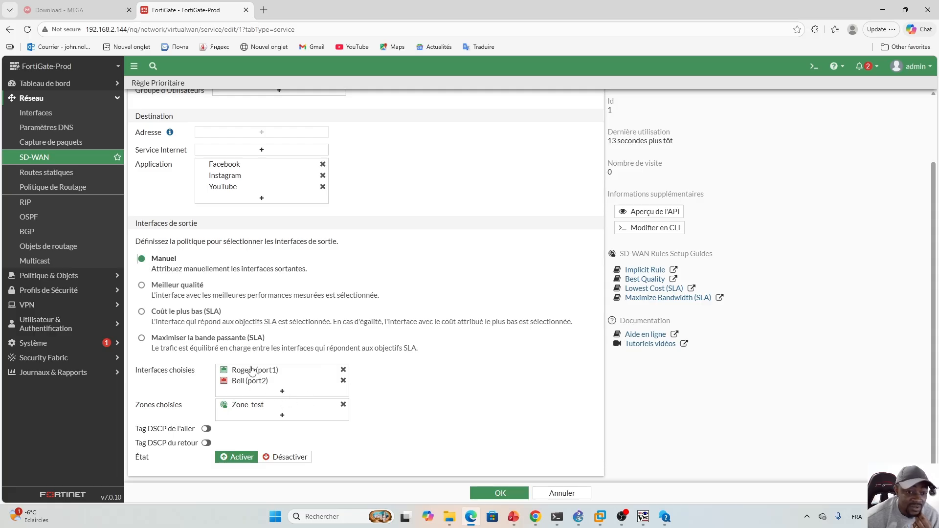
pyautogui.click(343, 381)
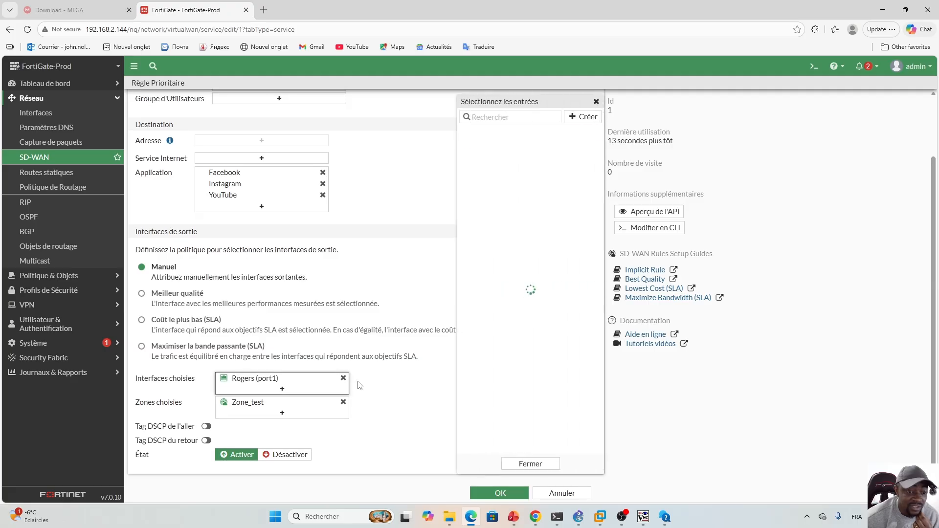
pyautogui.click(533, 460)
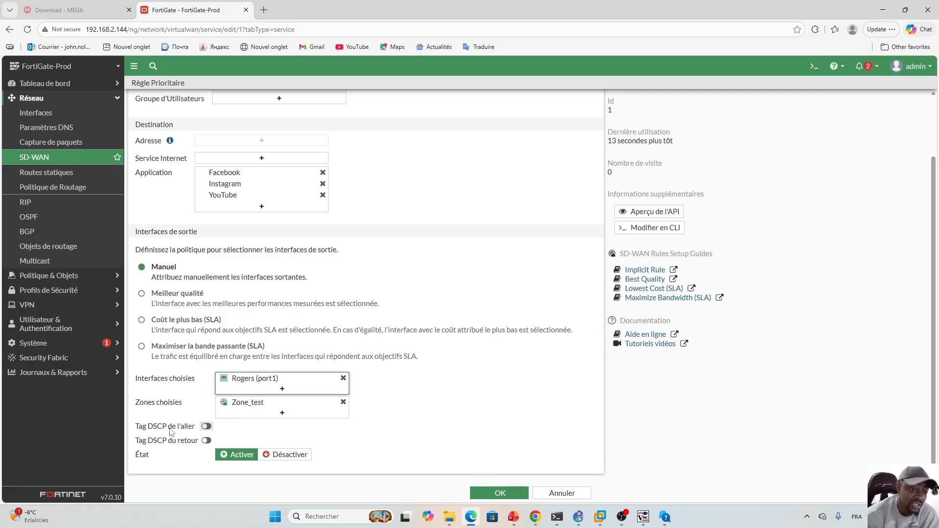
# Step: Compare the Meilleur qualité settings, return the strategy to Manuel, and save RS_Rule
pyautogui.click(173, 296)
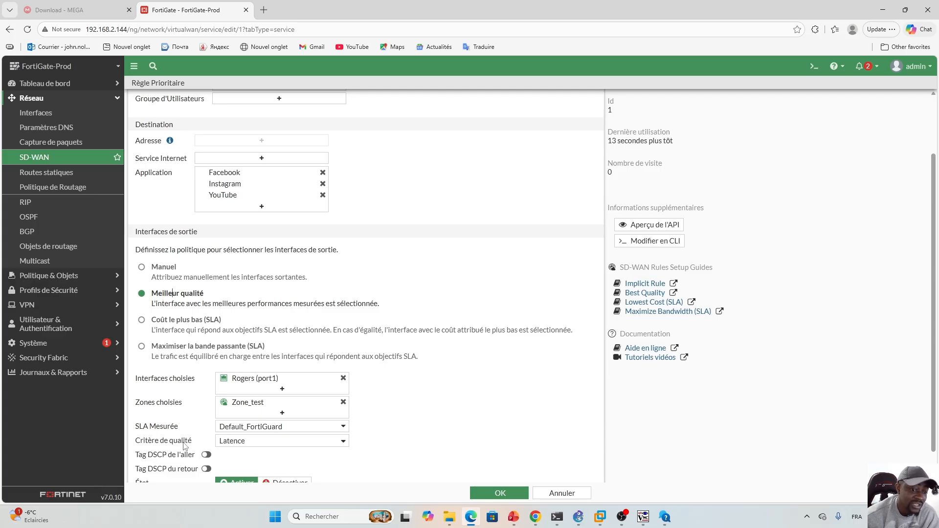
pyautogui.click(141, 267)
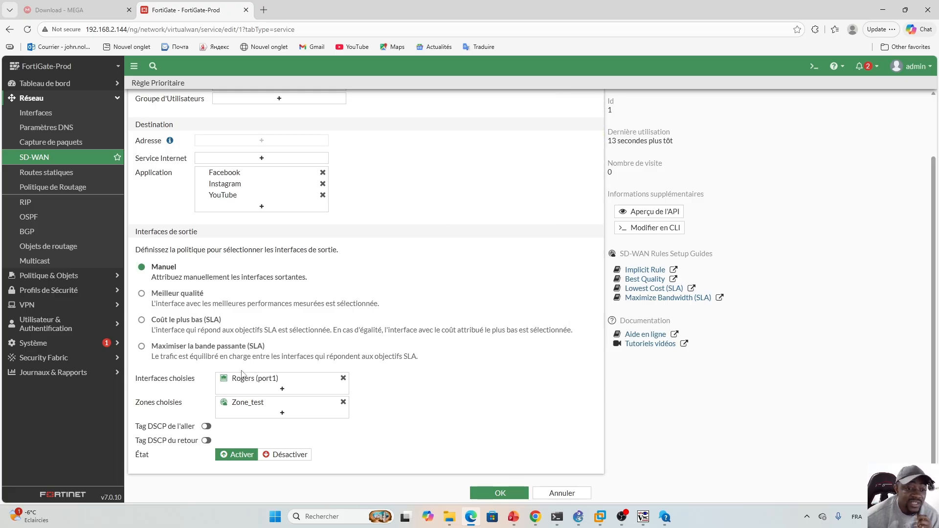
pyautogui.click(499, 493)
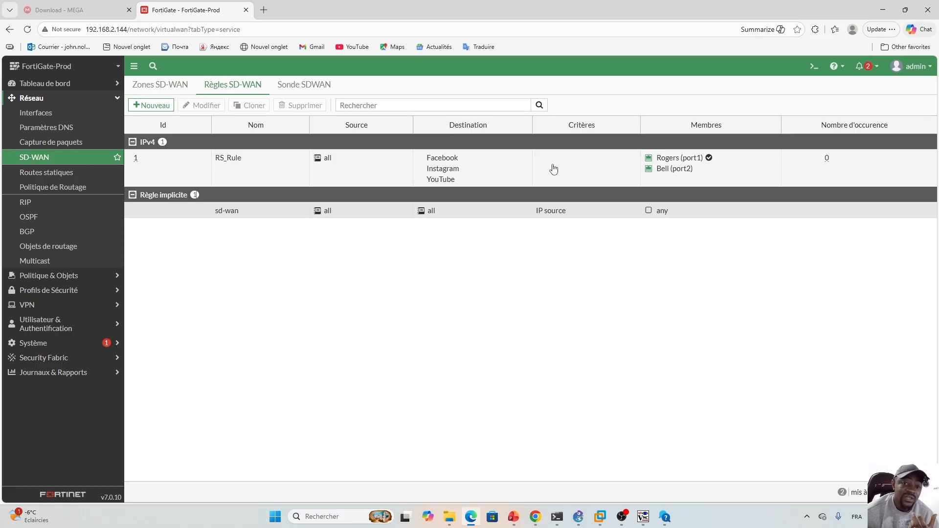
# Step: Reopen RS_Rule to check its chosen interface and zone, save it, and inspect its members in the rules list
pyautogui.doubleClick(507, 164)
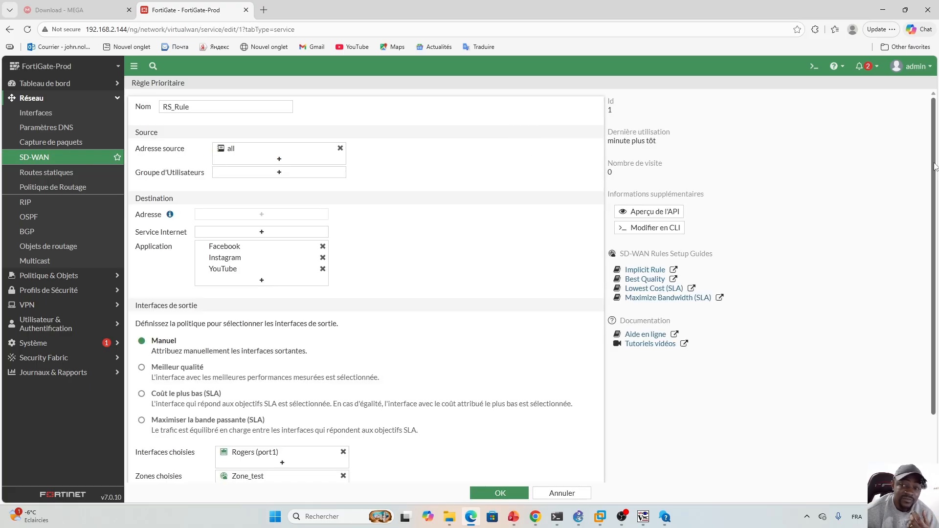
pyautogui.scroll(-2, 934, 167)
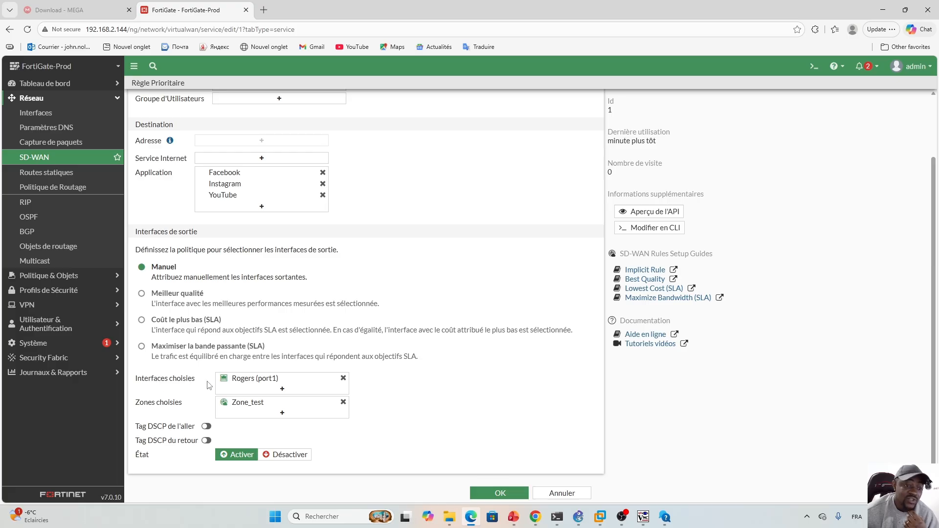
pyautogui.moveTo(263, 385)
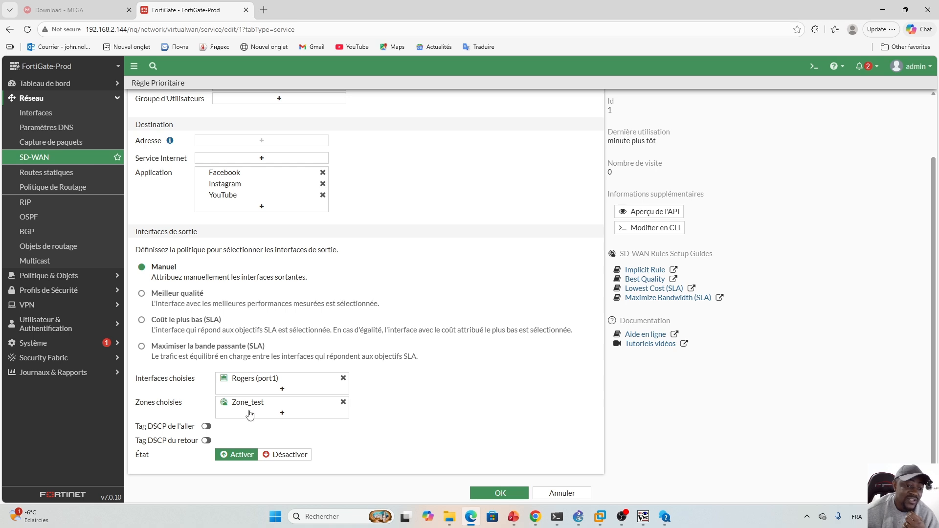
pyautogui.moveTo(258, 408)
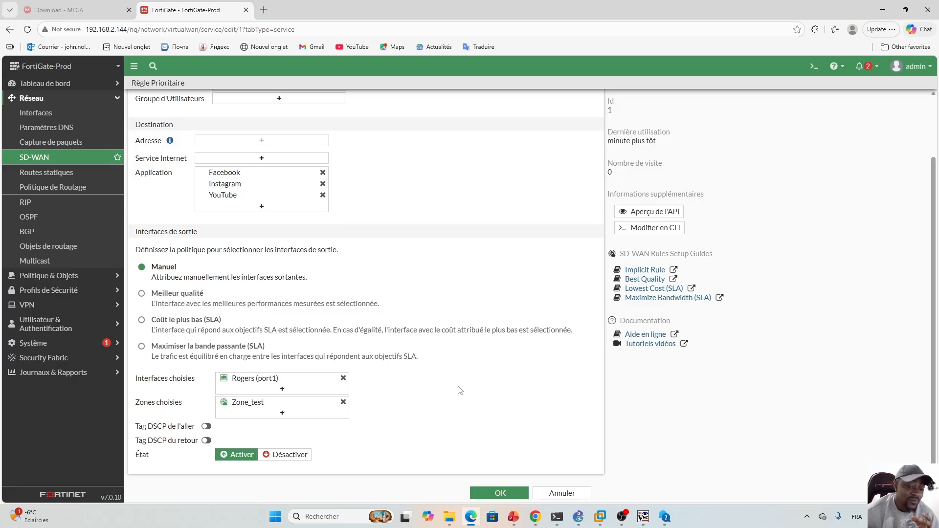
pyautogui.click(500, 493)
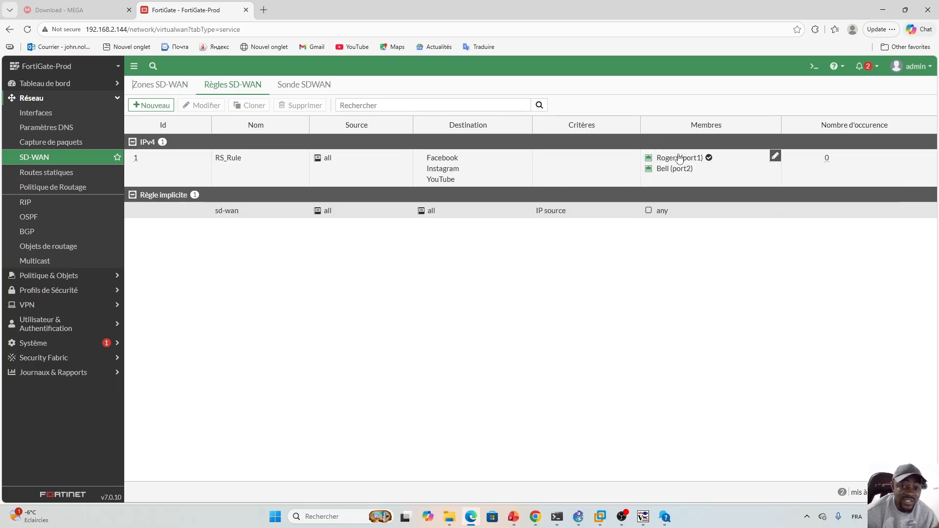
pyautogui.moveTo(679, 159)
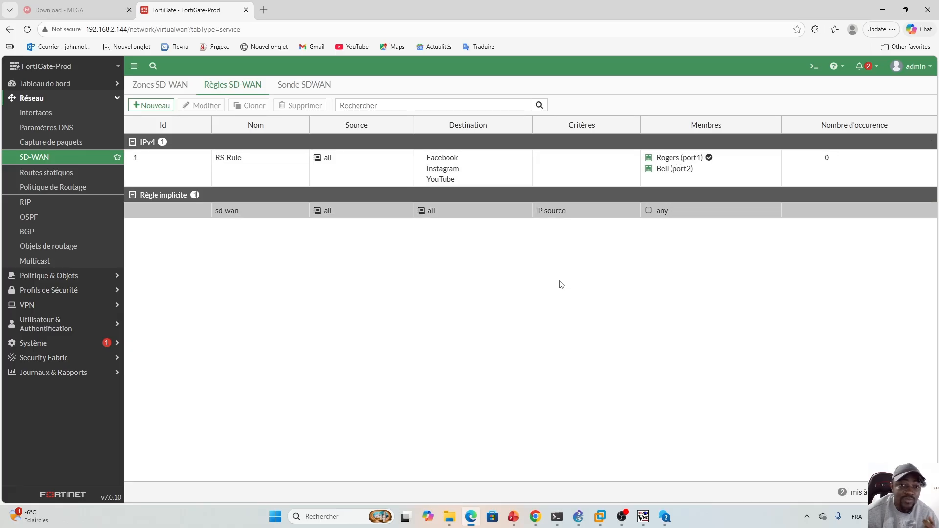
# Step: Rename RS_Rule to RS_Rule_facebook and remove Instagram and YouTube from its applications, keeping only Facebook
pyautogui.doubleClick(370, 173)
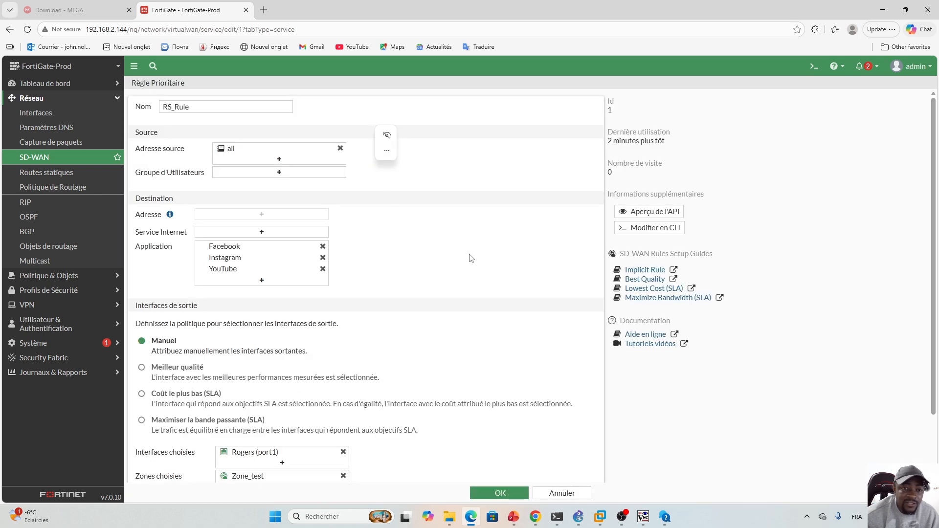
pyautogui.click(221, 108)
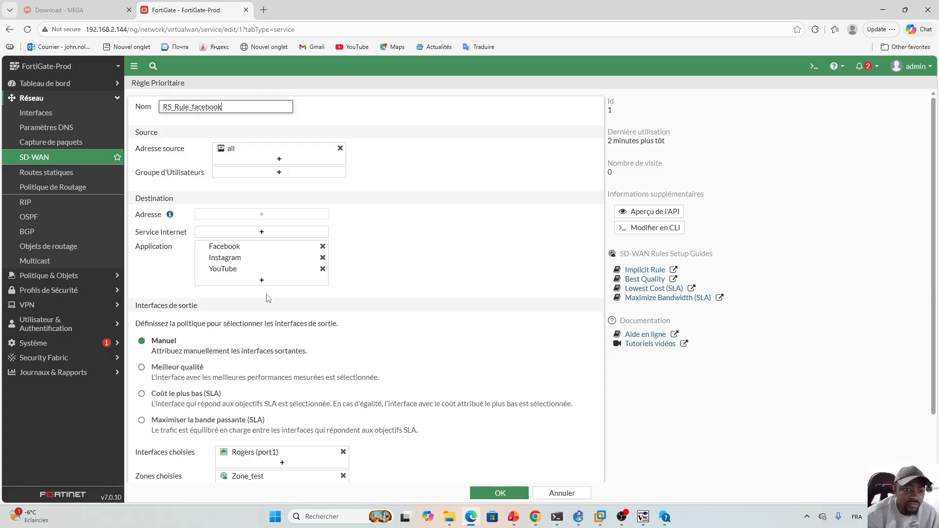
pyautogui.click(322, 258)
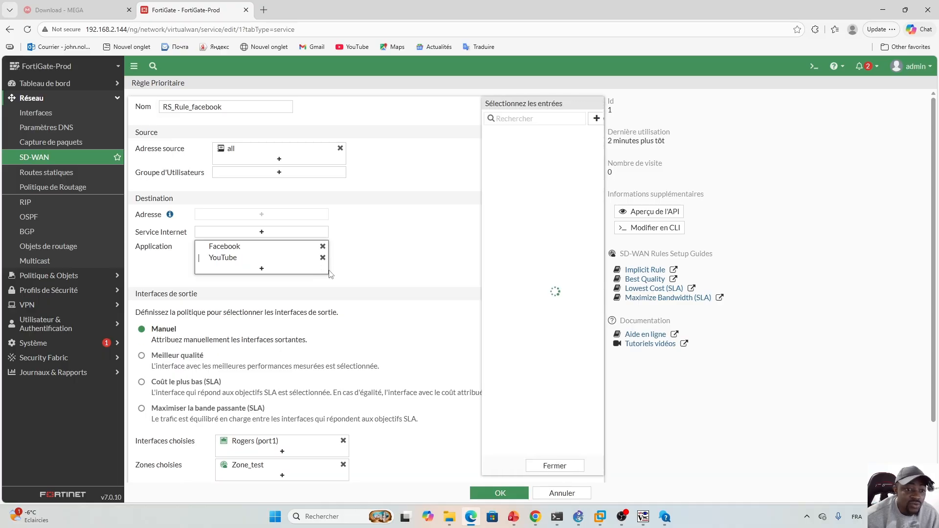
pyautogui.click(323, 258)
pyautogui.click(430, 246)
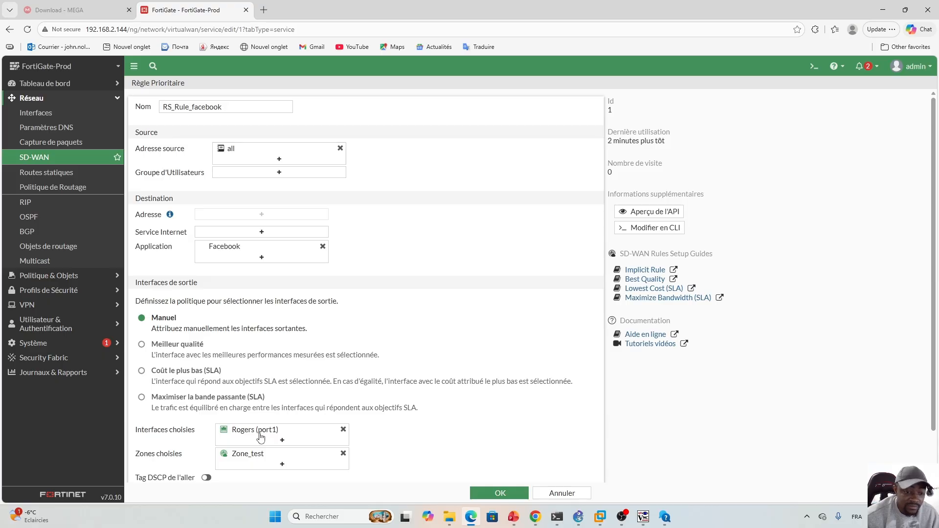
# Step: Save the Instagram rule with the Coût le plus bas (SLA) strategy, Rogers (port1), Zone_test and SLA target 2_Rogers
pyautogui.scroll(-1, 474, 275)
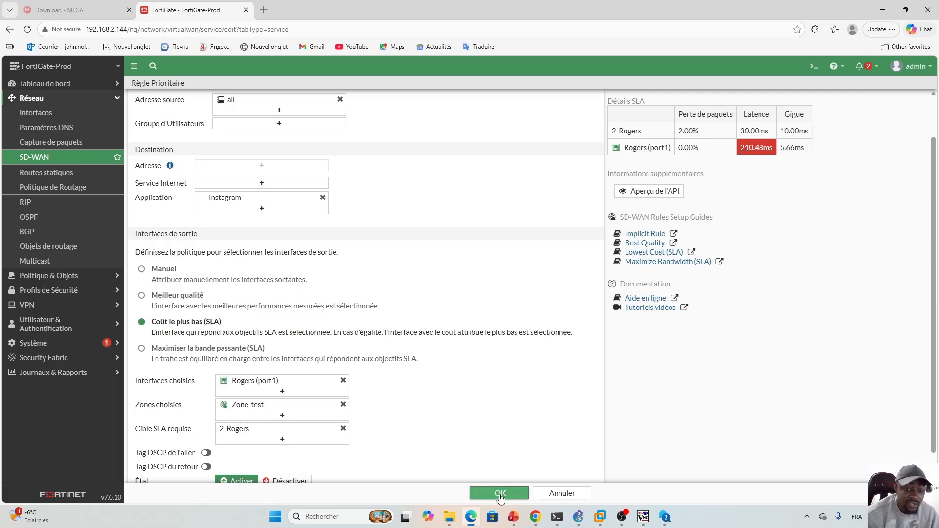
pyautogui.click(498, 492)
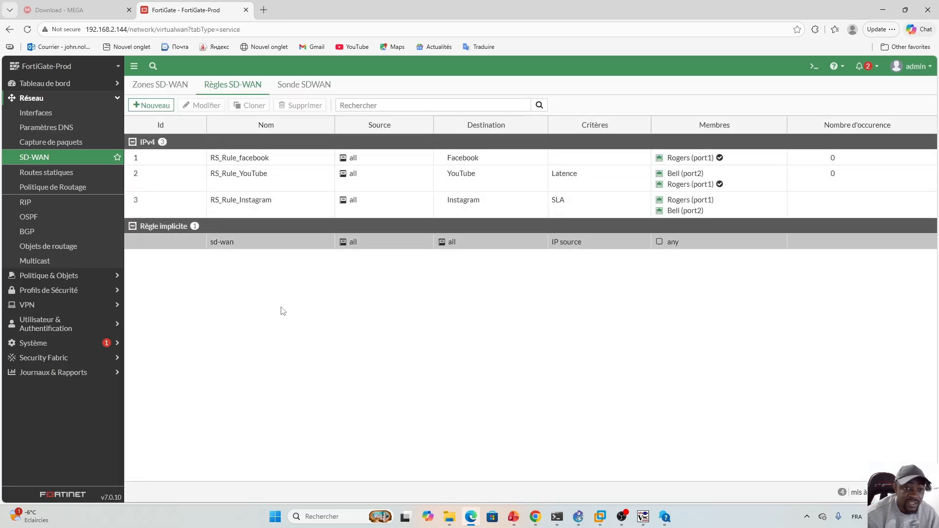
# Step: Start a new SD-WAN rule and name it General_Search
pyautogui.click(151, 105)
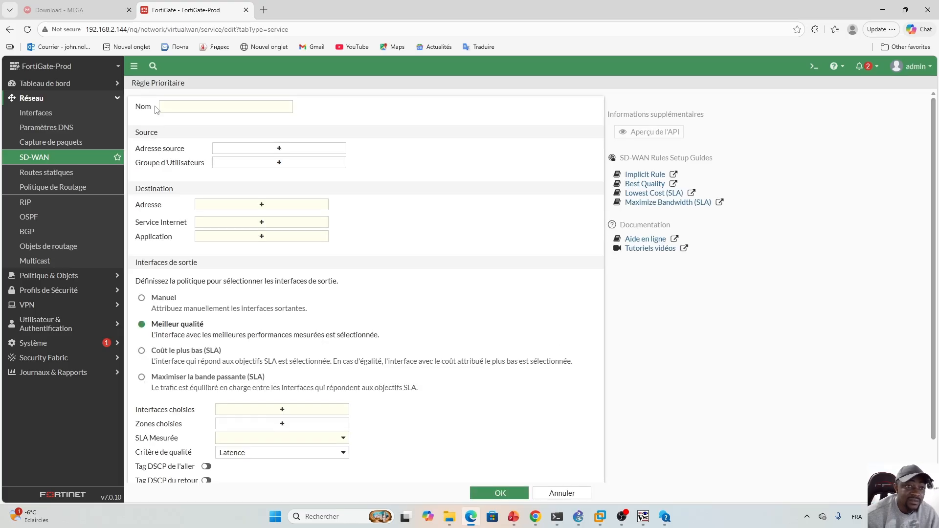
pyautogui.click(210, 109)
pyautogui.press('capslock')
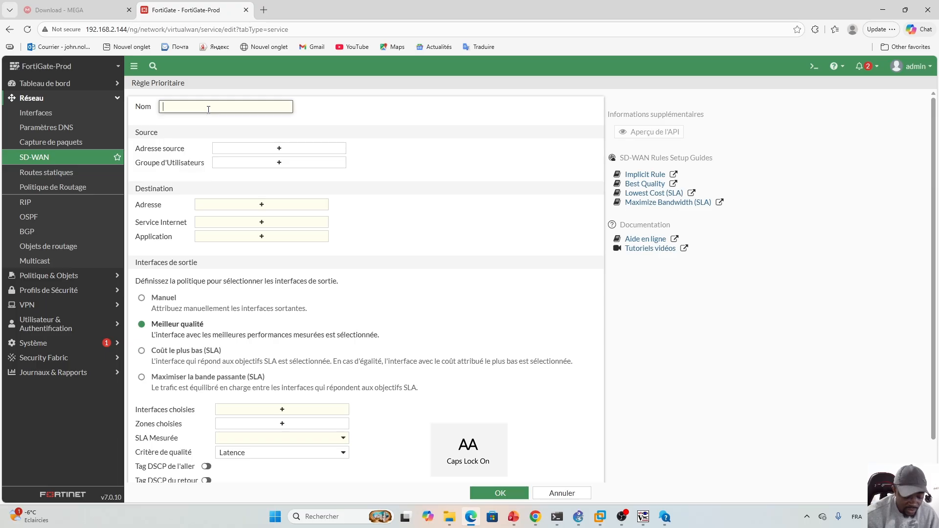
pyautogui.write('G')
pyautogui.press('capslock')
pyautogui.write('eneral')
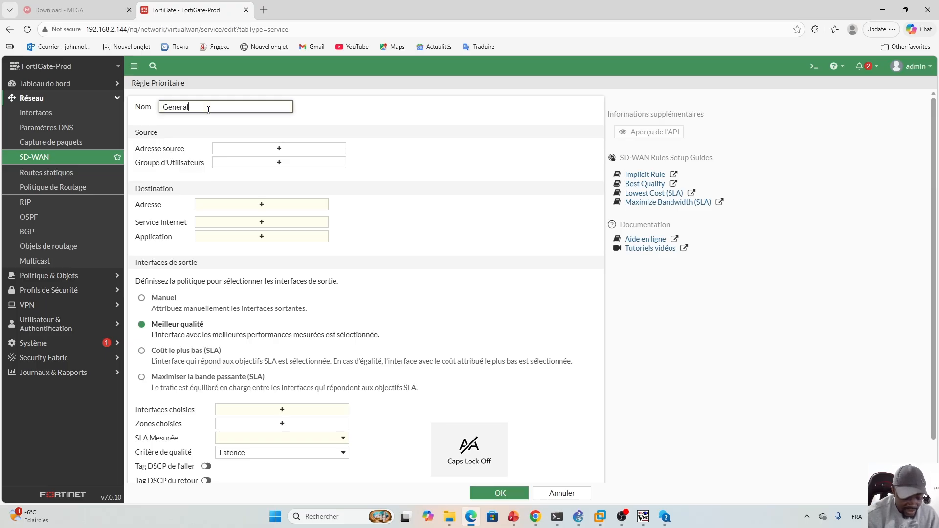
pyautogui.write('_Search')
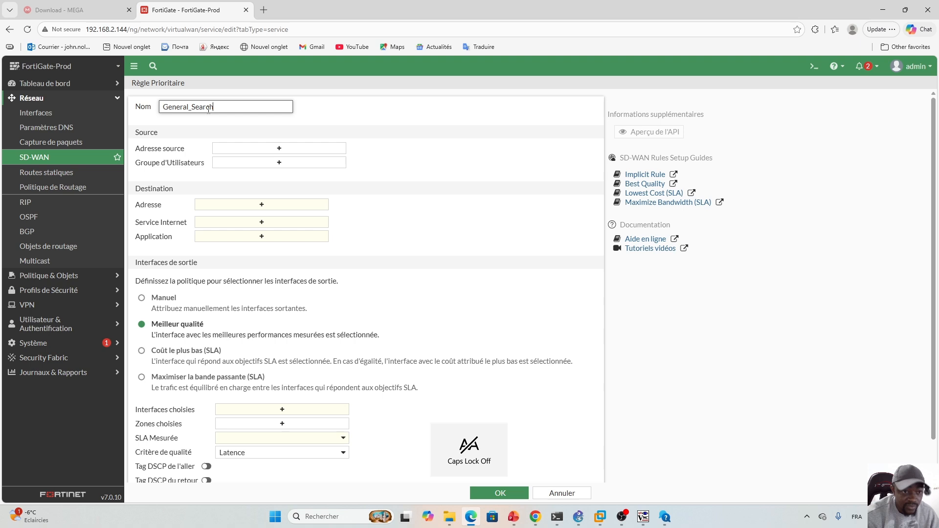
# Step: Set both the source address and the destination address of the General_Search rule to all
pyautogui.click(280, 149)
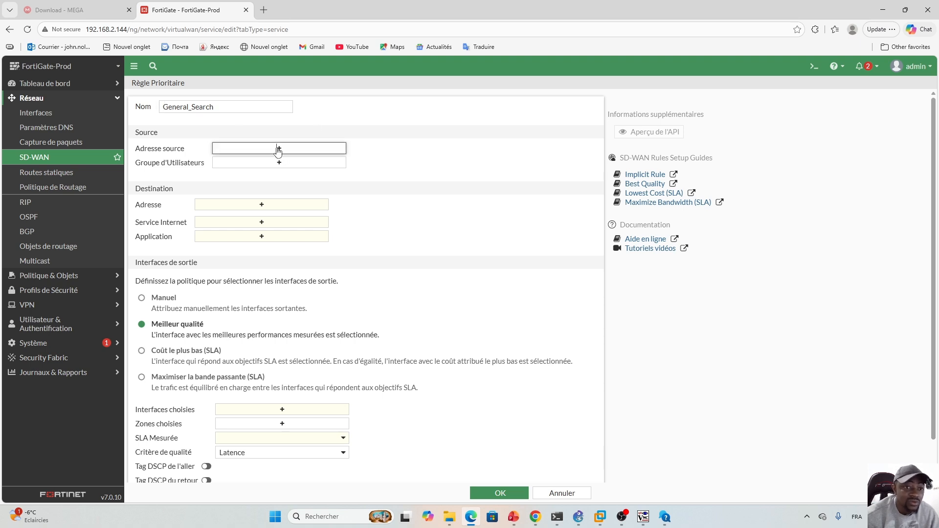
pyautogui.click(469, 147)
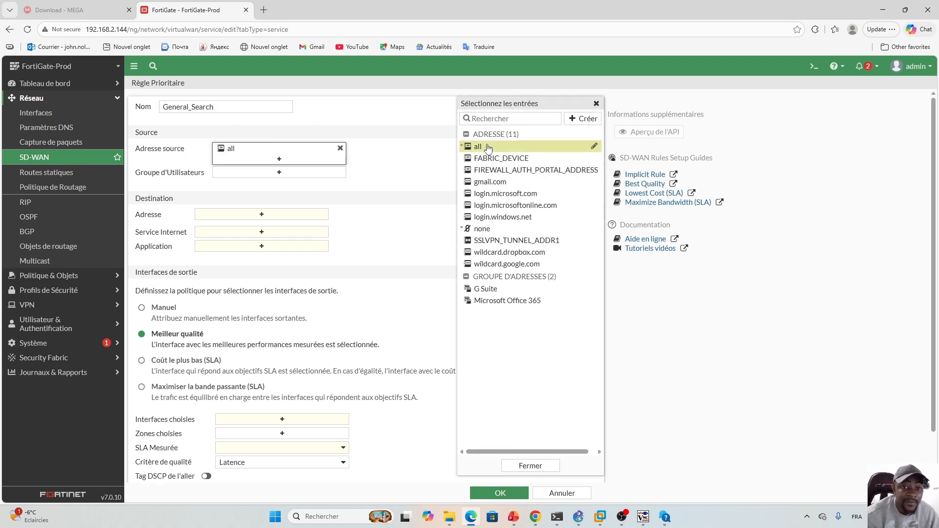
pyautogui.click(274, 216)
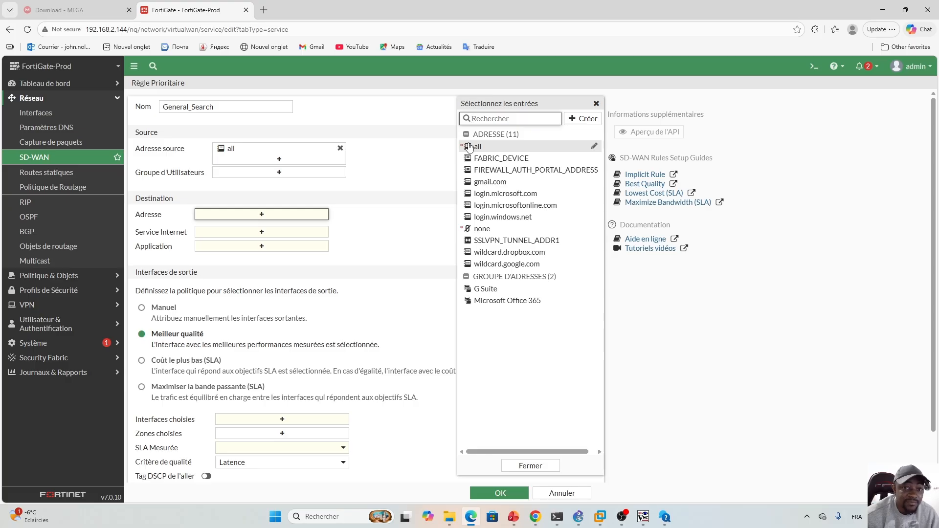
pyautogui.click(493, 146)
pyautogui.click(399, 211)
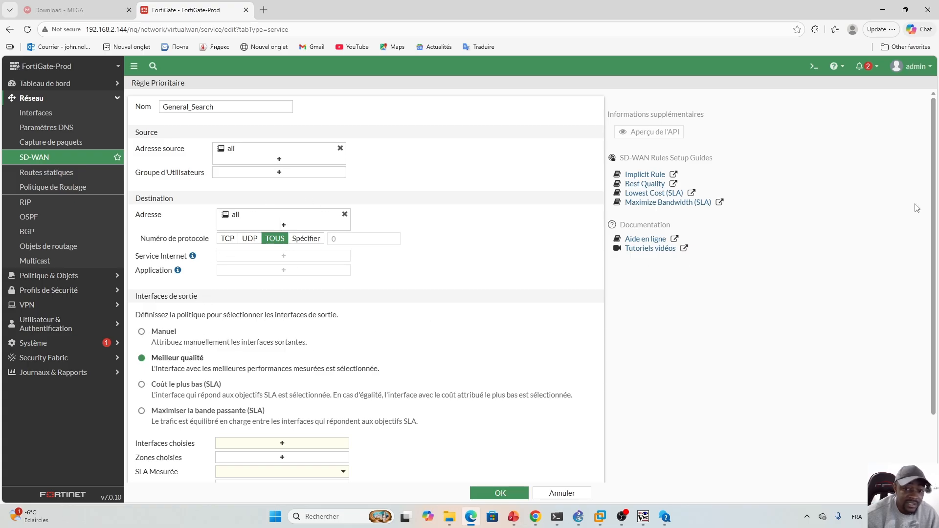
# Step: Set the outgoing strategy to Maximiser la bande passante (SLA) with interfaces Rogers (port1) and Bell (port2) and zone Zone_test
pyautogui.moveTo(932, 204); pyautogui.dragTo(934, 279)
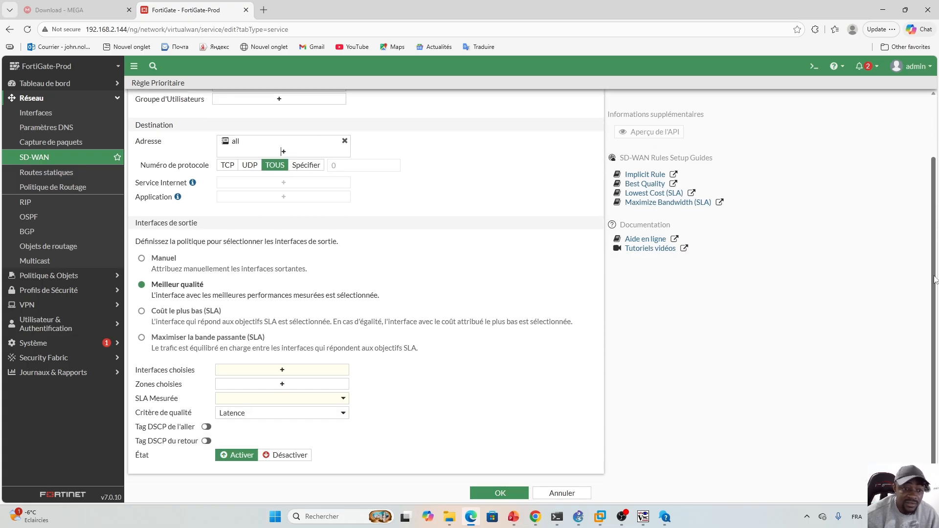
pyautogui.click(142, 339)
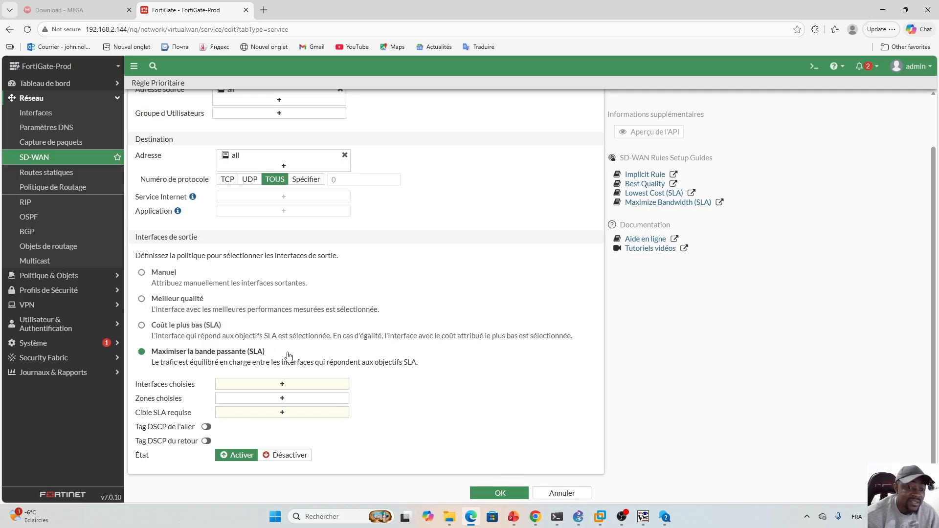
pyautogui.click(282, 383)
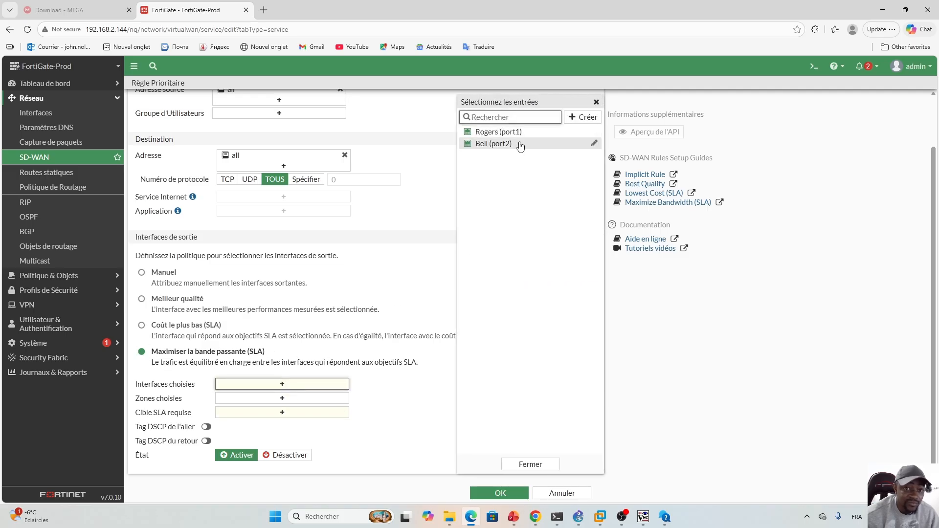
pyautogui.click(531, 135)
pyautogui.click(532, 146)
pyautogui.click(282, 418)
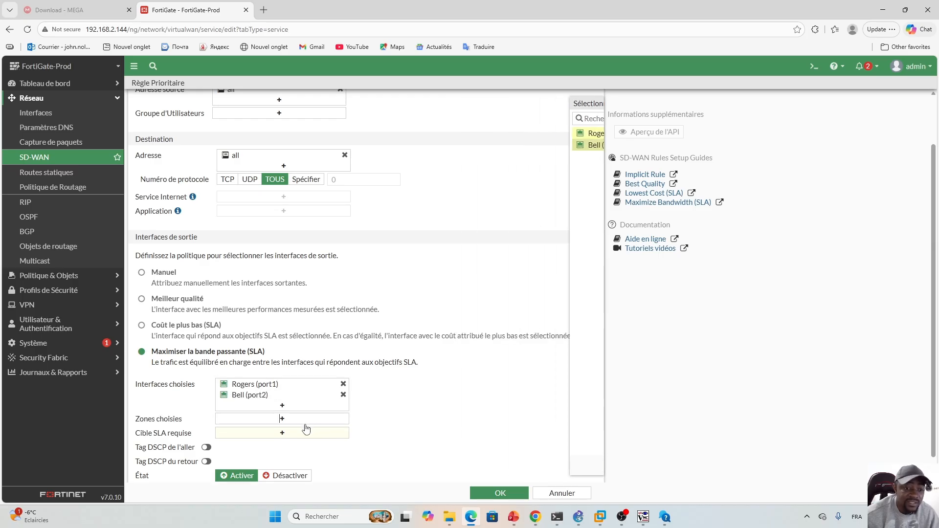
pyautogui.click(501, 147)
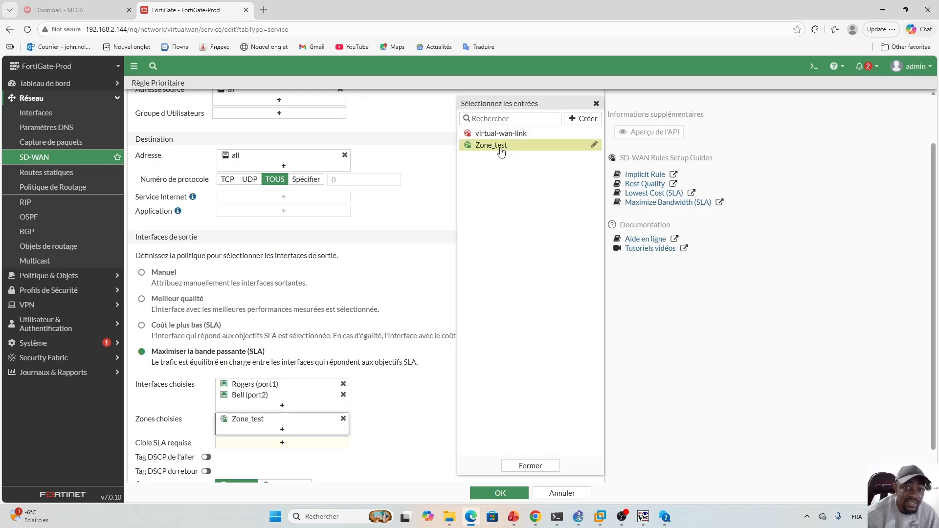
pyautogui.click(522, 462)
# Step: Set Default_FortiGuard as the required SLA target of General_Search and save the rule
pyautogui.click(281, 443)
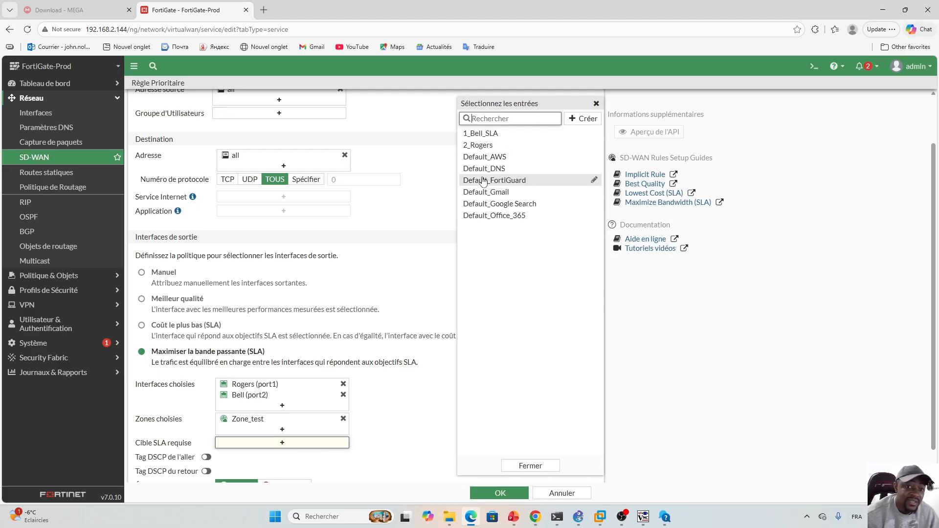
pyautogui.moveTo(483, 184)
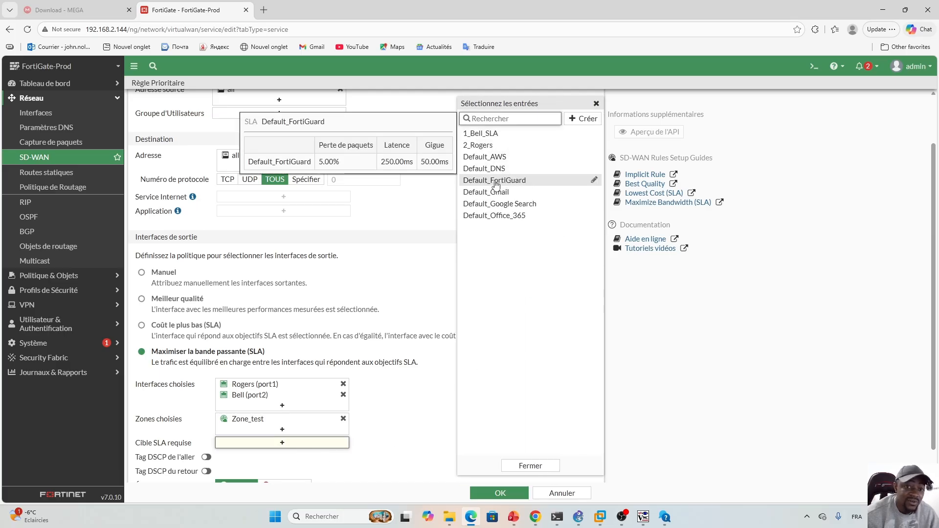
pyautogui.click(495, 181)
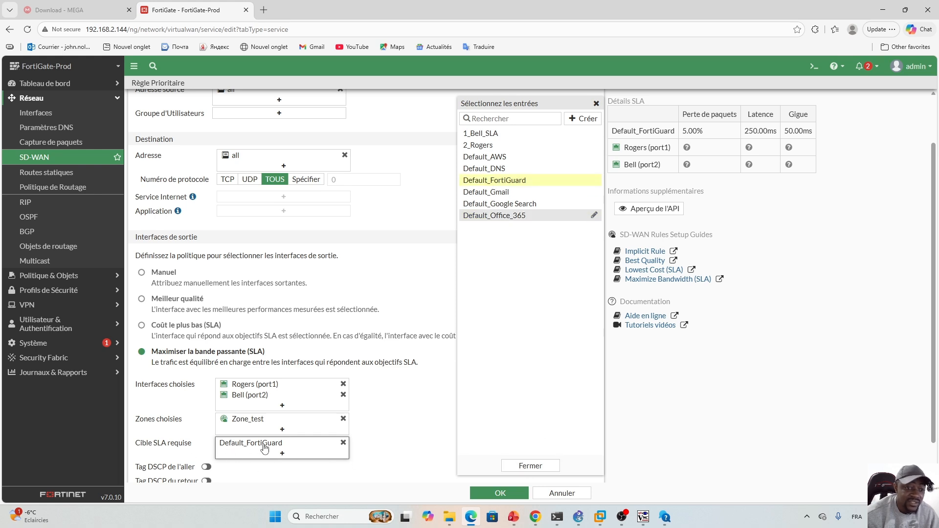
pyautogui.moveTo(251, 445)
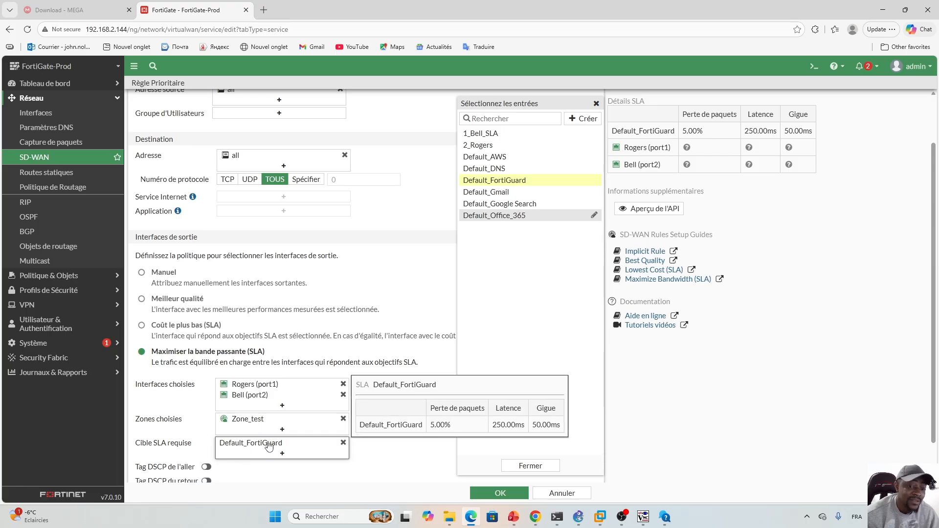
pyautogui.click(530, 466)
pyautogui.click(499, 494)
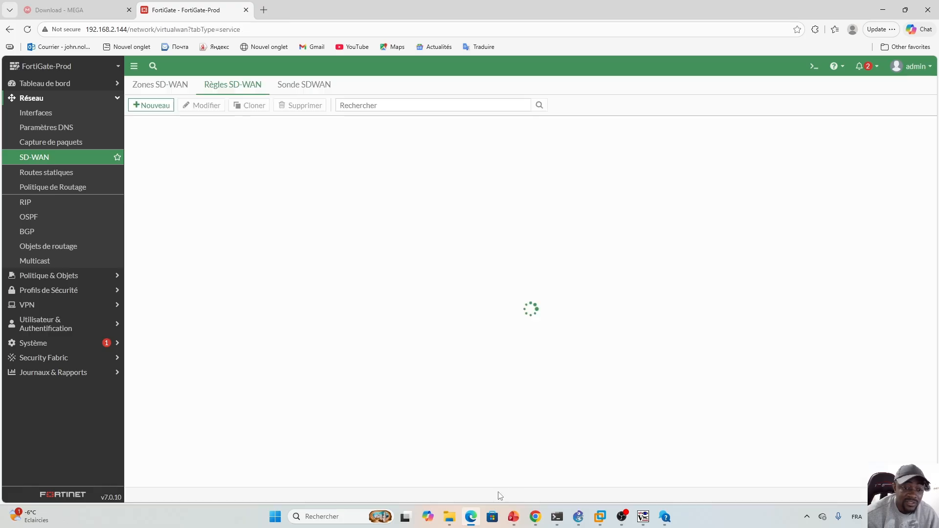
# Step: Edit the Default_FortiGuard SD-WAN probe to specify Rogers (port1) and Bell (port2) as participants, and save it
pyautogui.click(303, 88)
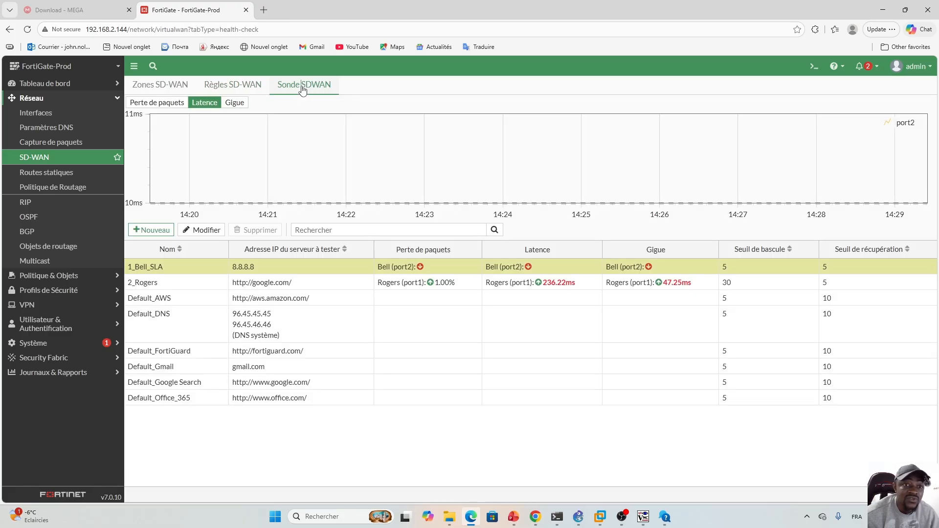
pyautogui.doubleClick(337, 356)
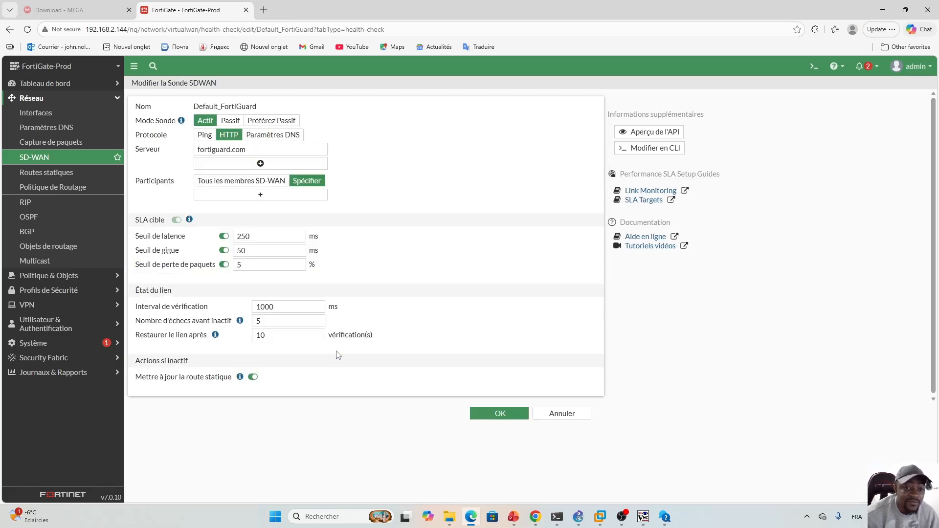
pyautogui.click(229, 182)
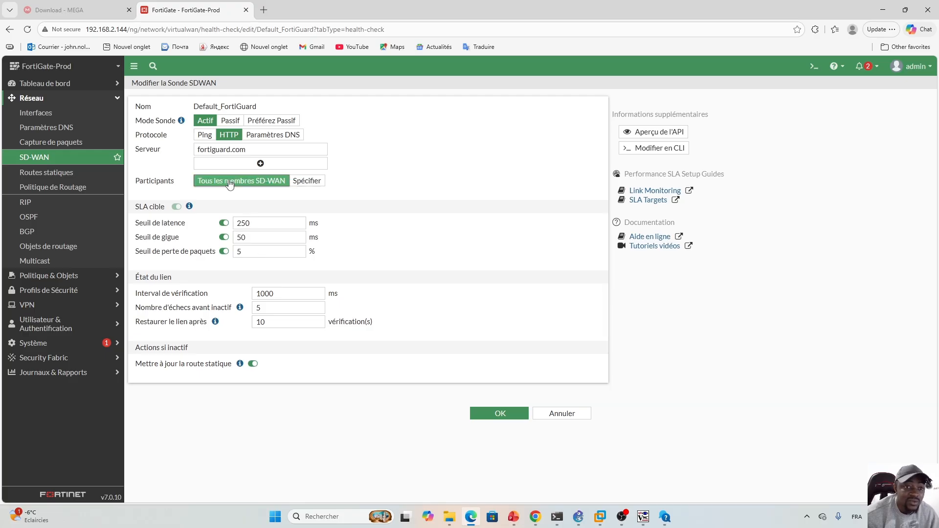
pyautogui.click(313, 181)
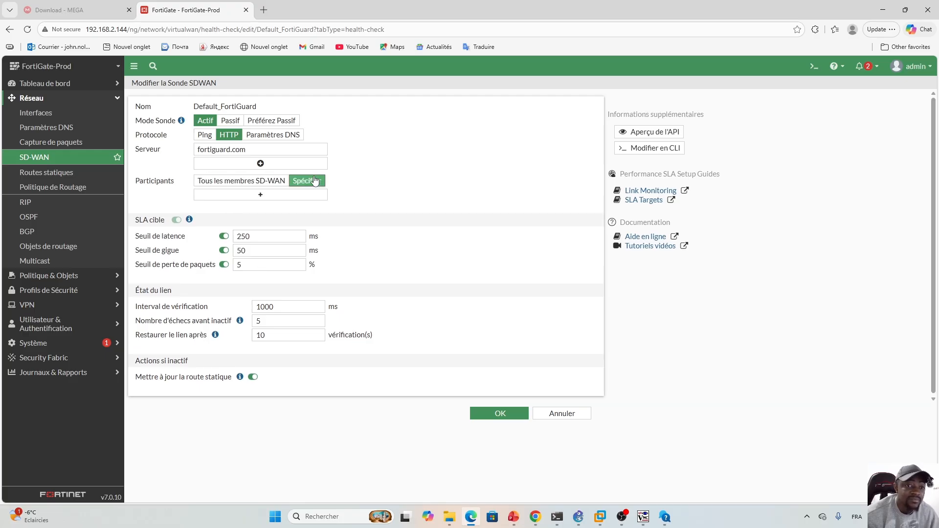
pyautogui.click(258, 198)
pyautogui.click(508, 134)
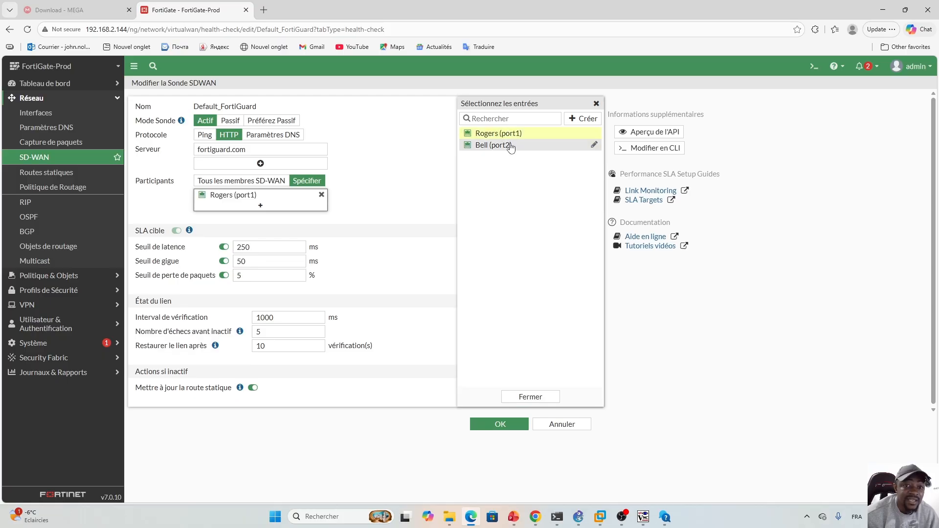
pyautogui.click(508, 145)
pyautogui.click(528, 406)
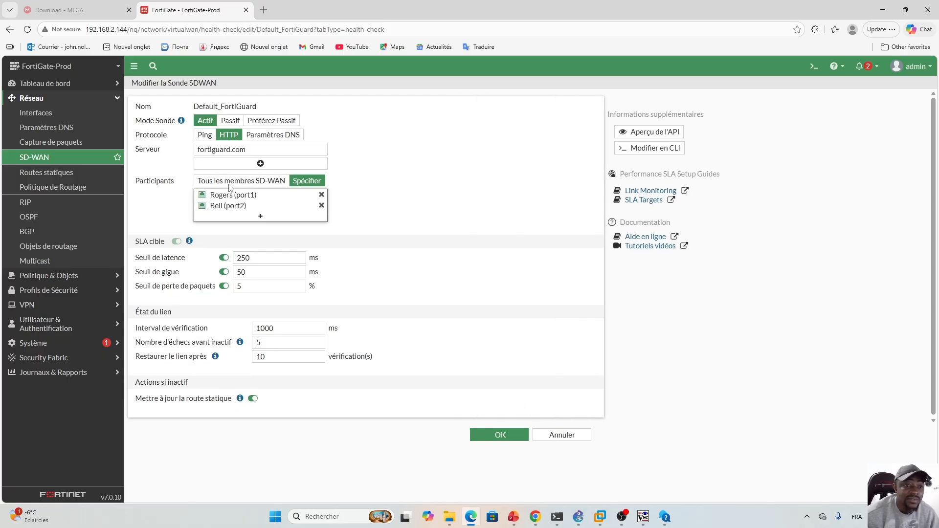
pyautogui.click(496, 435)
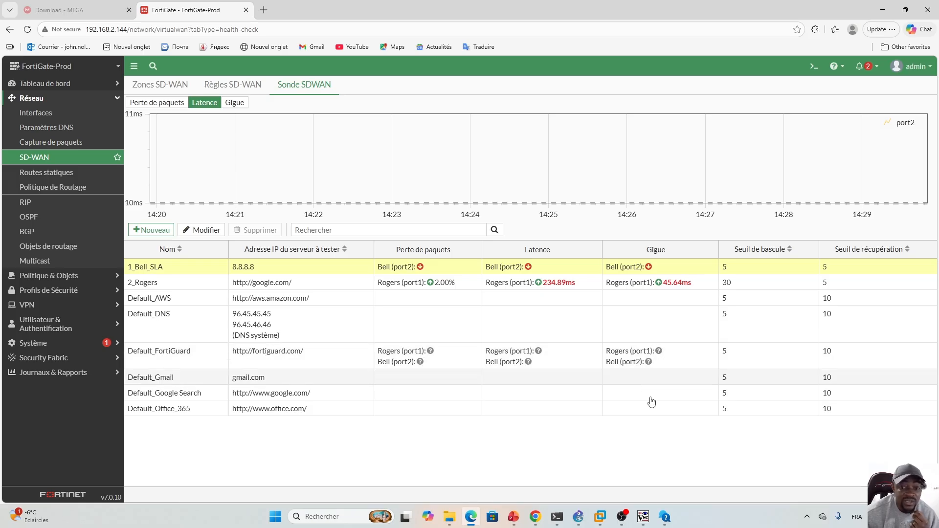
# Step: Check the WAN links in the GNS3 topology, return to FortiGate, and inspect General_Search in the SD-WAN rules list
pyautogui.click(577, 525)
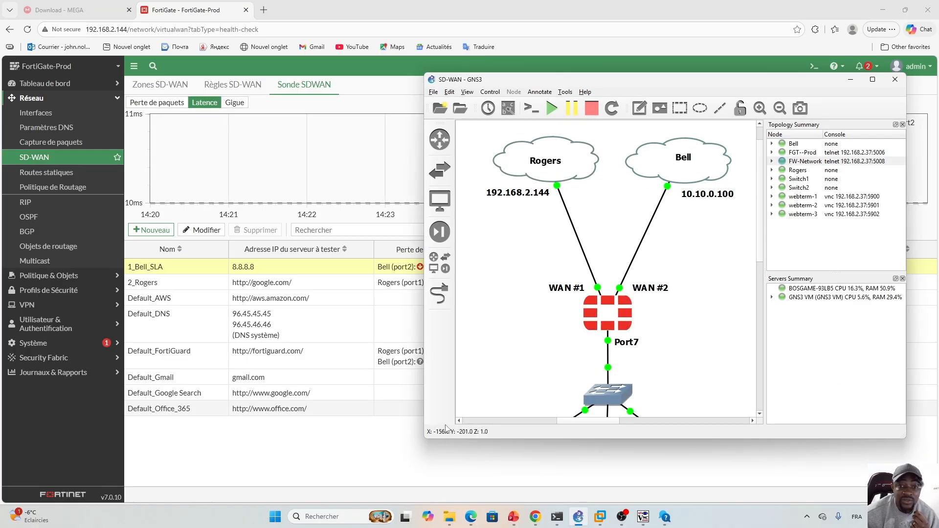
pyautogui.click(577, 525)
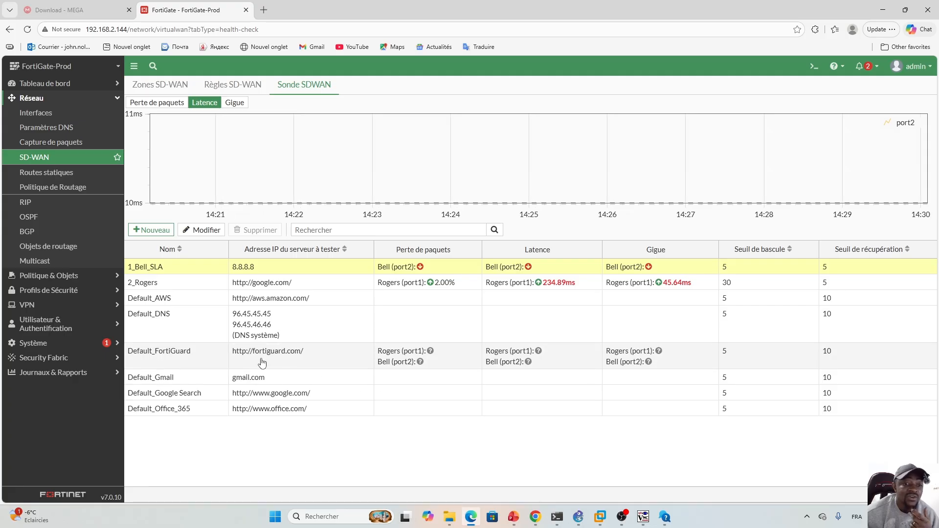
pyautogui.click(225, 86)
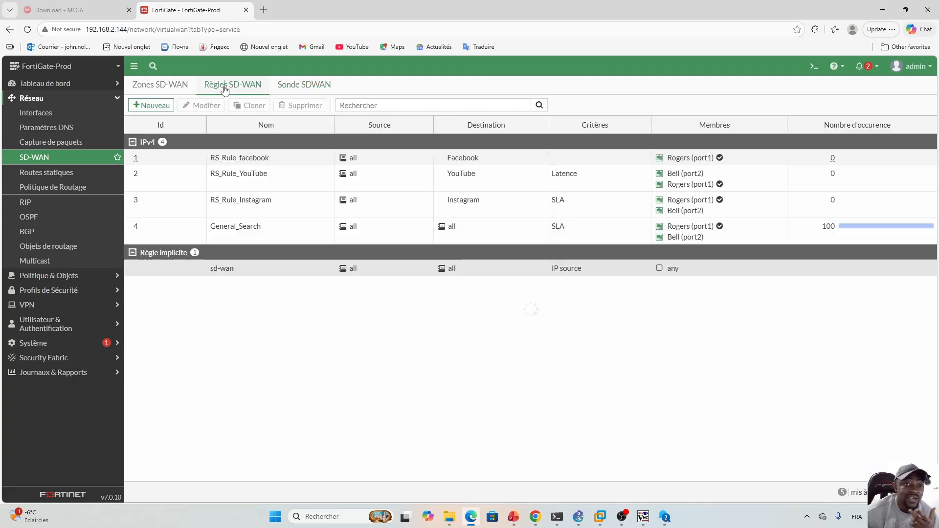
pyautogui.click(296, 233)
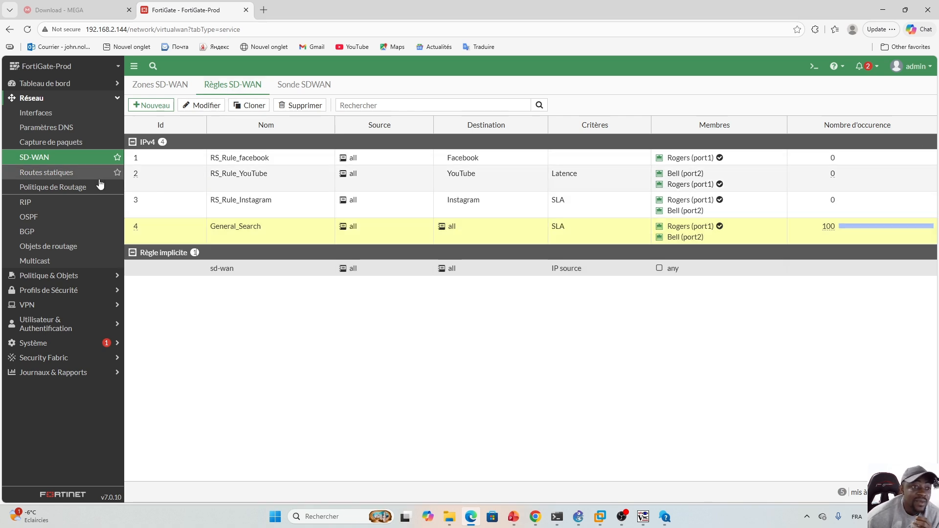
# Step: Open the firewall policies, expand the implicit rule and inspect the source of Port7_Vers_Internet
pyautogui.click(49, 276)
pyautogui.click(47, 128)
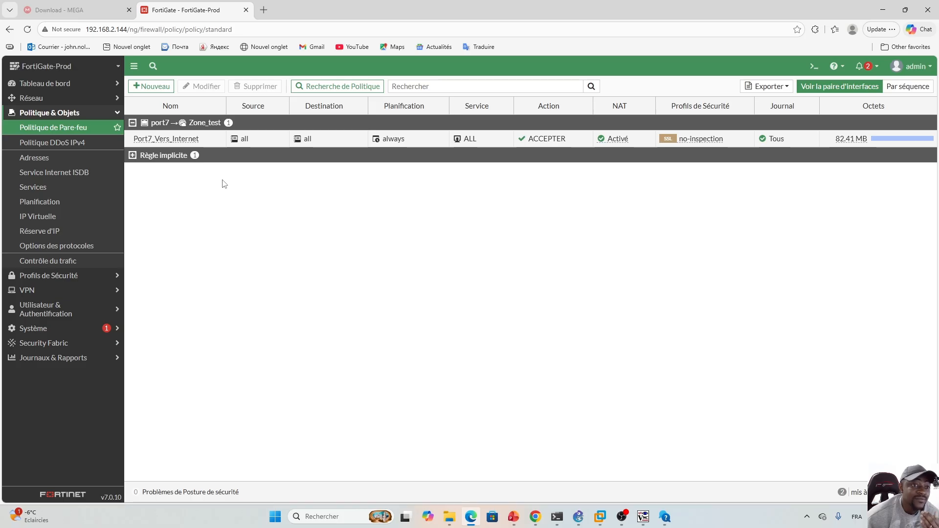
pyautogui.click(134, 156)
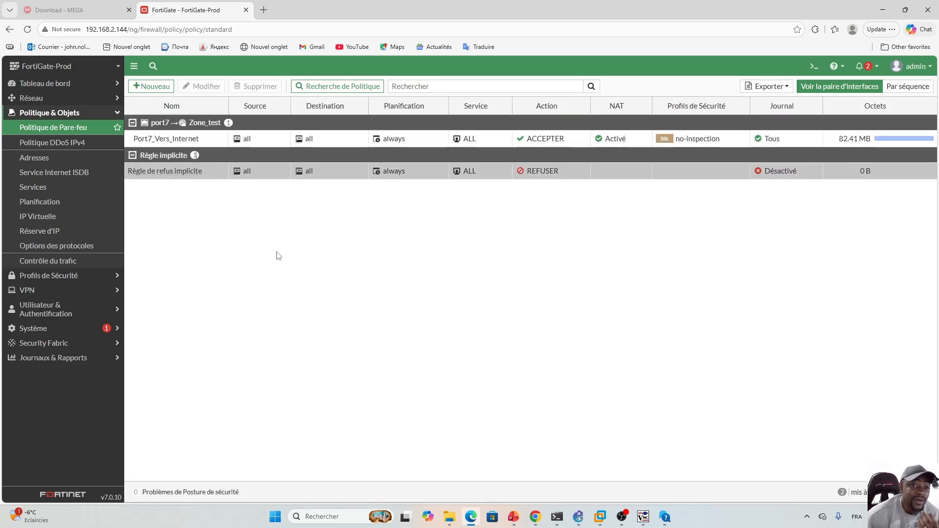
pyautogui.click(273, 141)
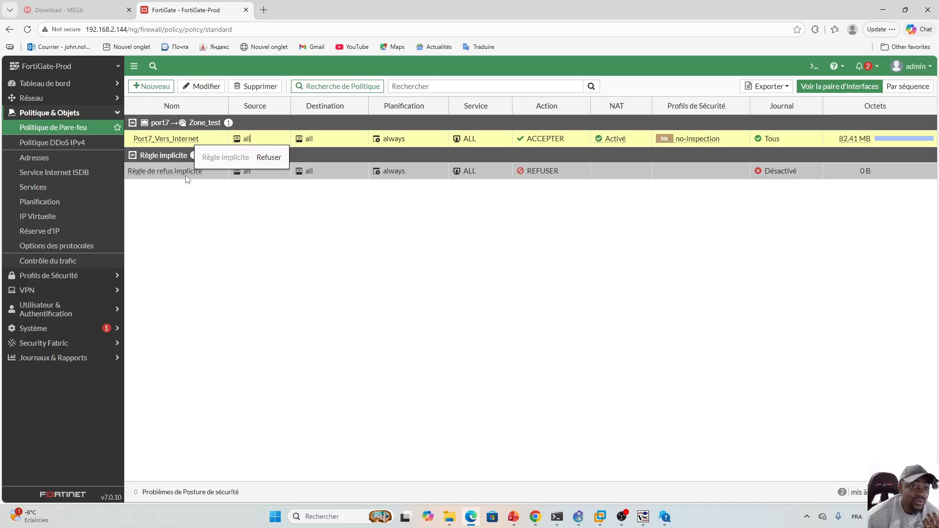
# Step: Return to the SD-WAN rules list, examine each rule's destination and General_Search's hit count, and preview the open TightVNC client sessions
pyautogui.click(113, 98)
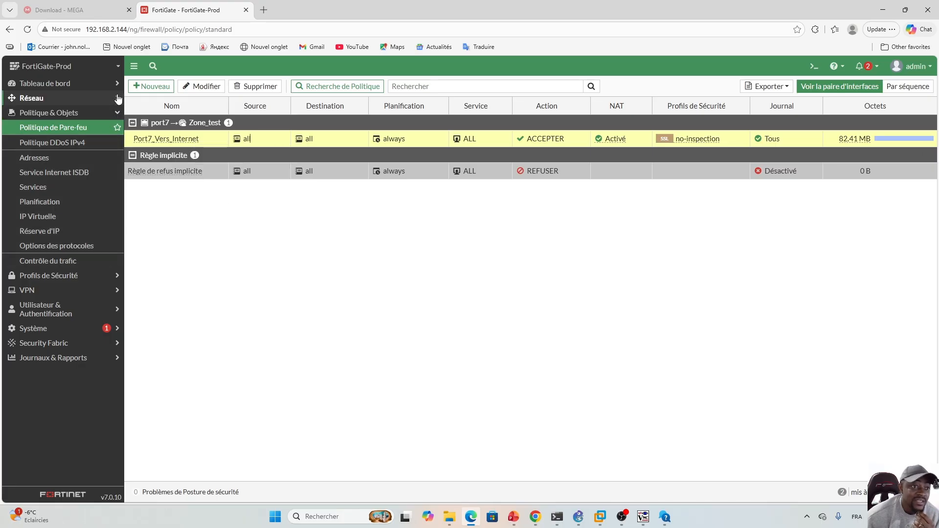
pyautogui.click(60, 157)
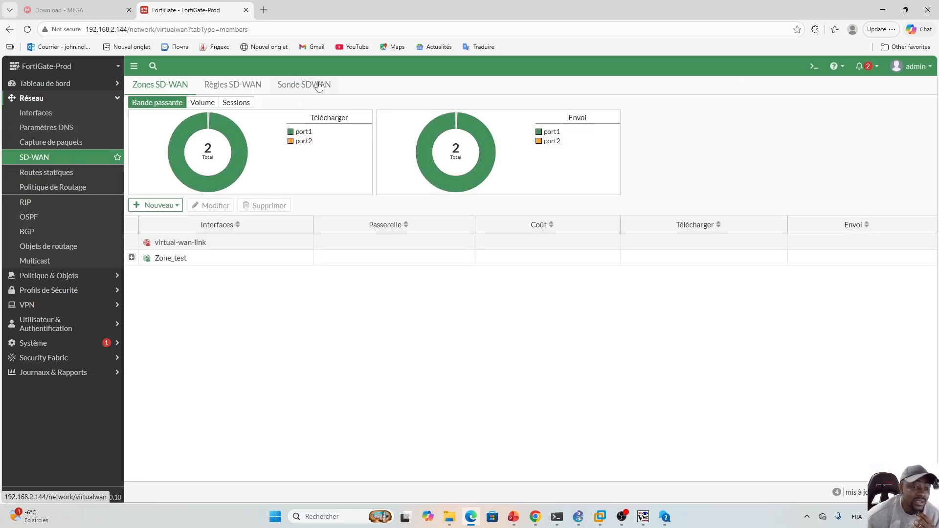
pyautogui.click(232, 87)
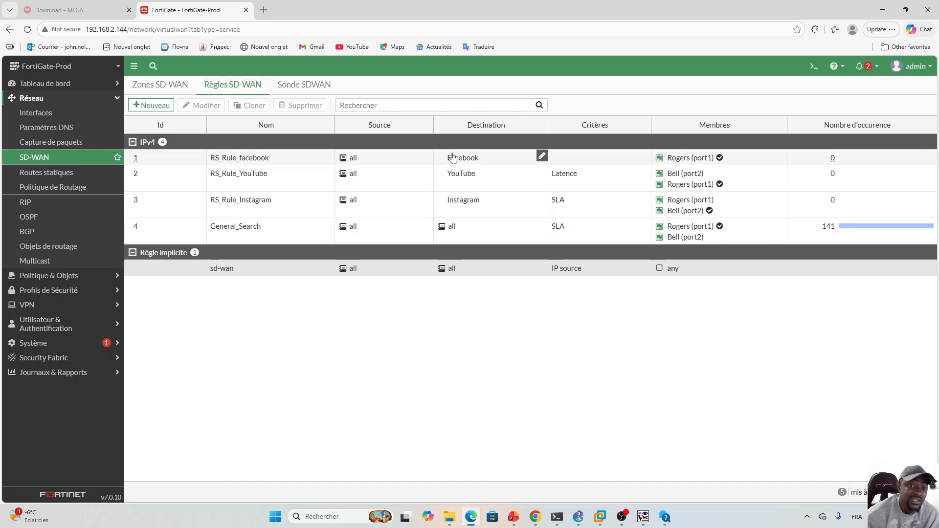
pyautogui.moveTo(458, 163)
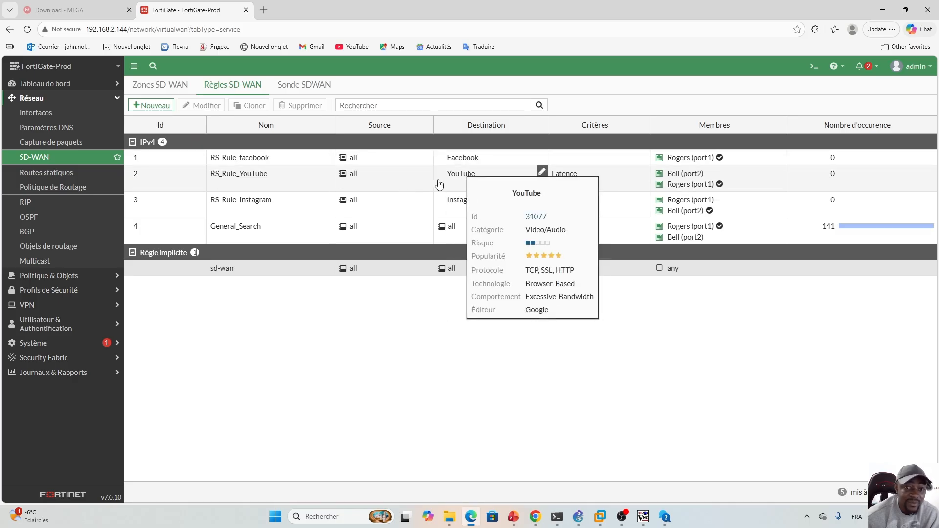
pyautogui.moveTo(466, 208)
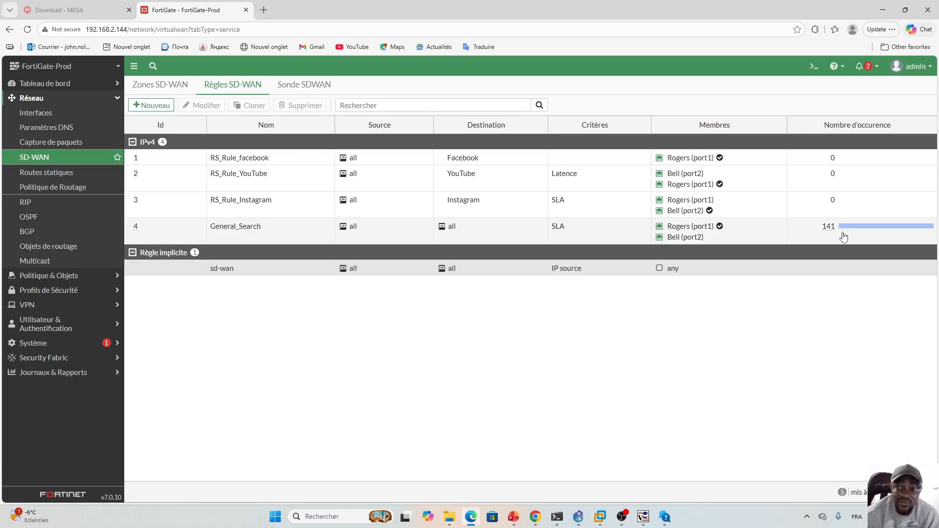
pyautogui.moveTo(832, 233)
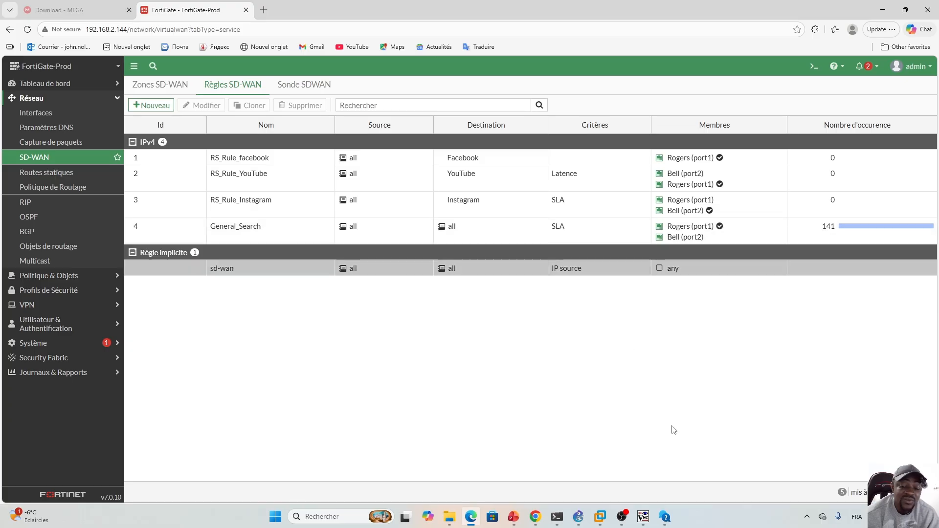
pyautogui.moveTo(643, 517)
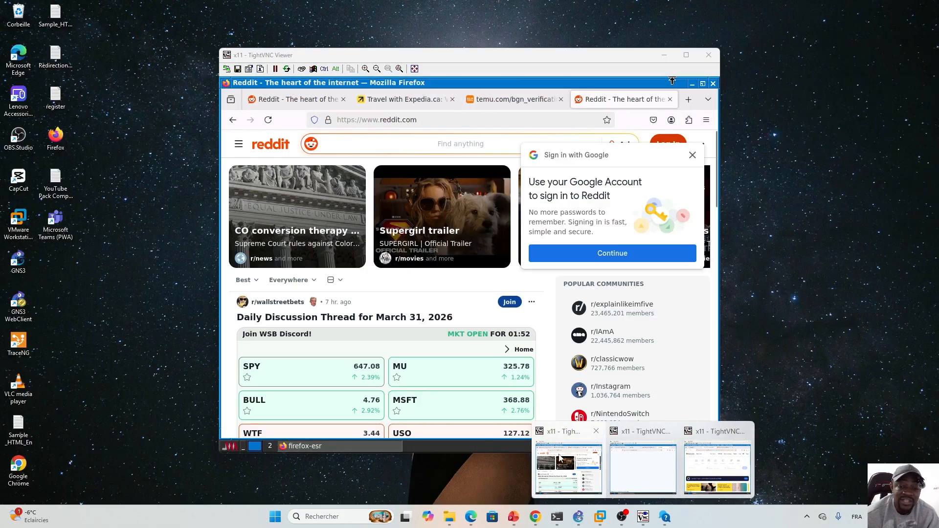
pyautogui.moveTo(718, 458)
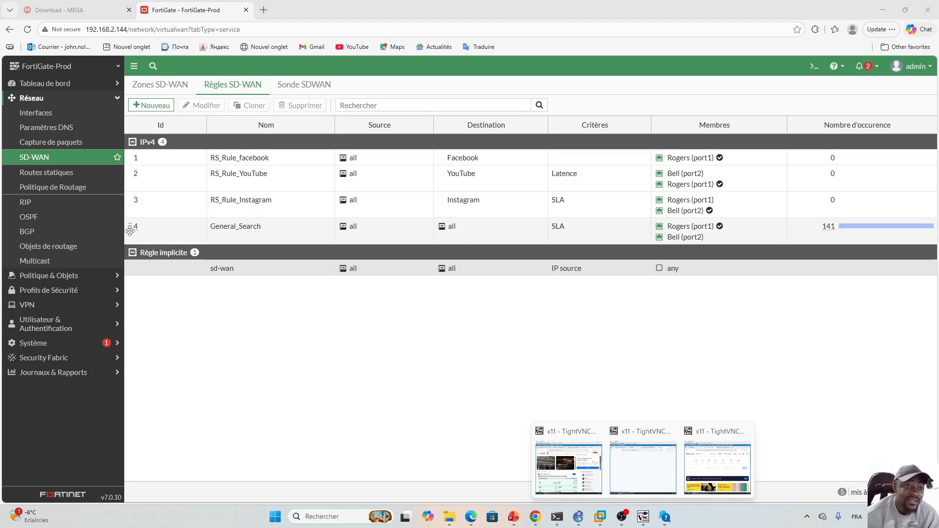
# Step: Move General_Search above RS_Rule_facebook in the SD-WAN rules, and return it to the end of the IPv4 rules
pyautogui.moveTo(130, 230); pyautogui.dragTo(126, 158)
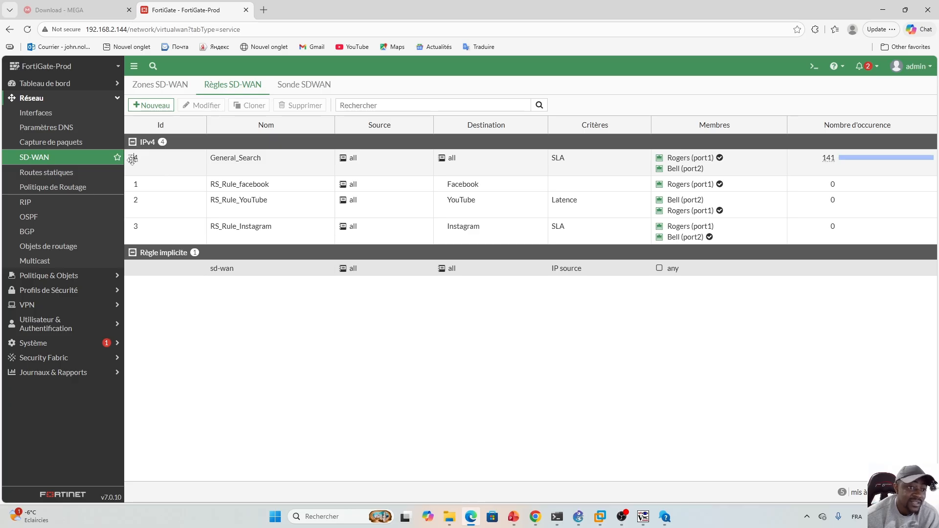
pyautogui.moveTo(133, 160); pyautogui.dragTo(130, 223)
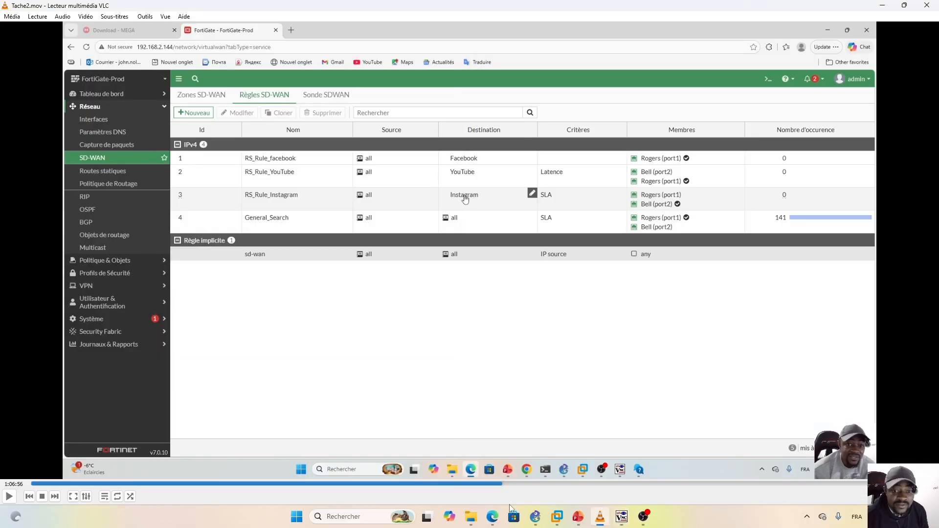
# Step: Switch from the VLC video player to the FortiGate rules, open RS_Rule_YouTube and search its destination applications for youtube
pyautogui.click(881, 5)
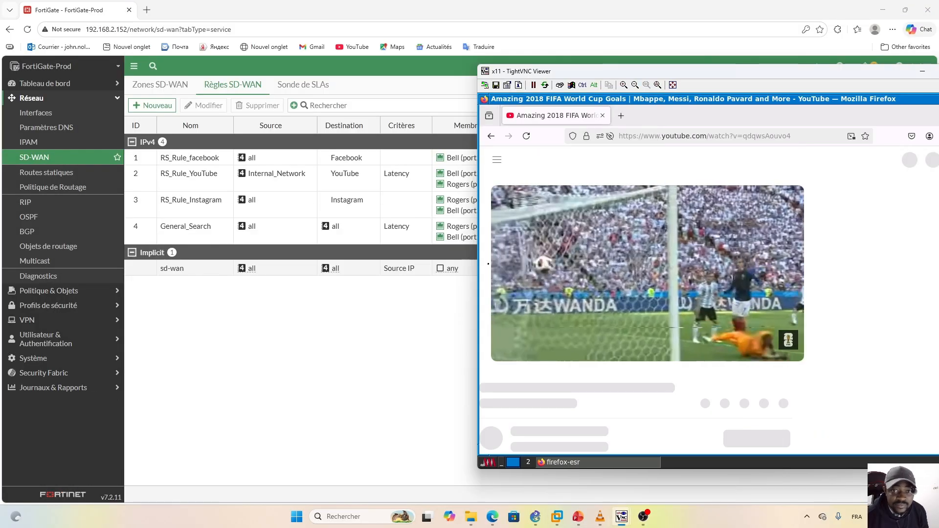
pyautogui.click(449, 347)
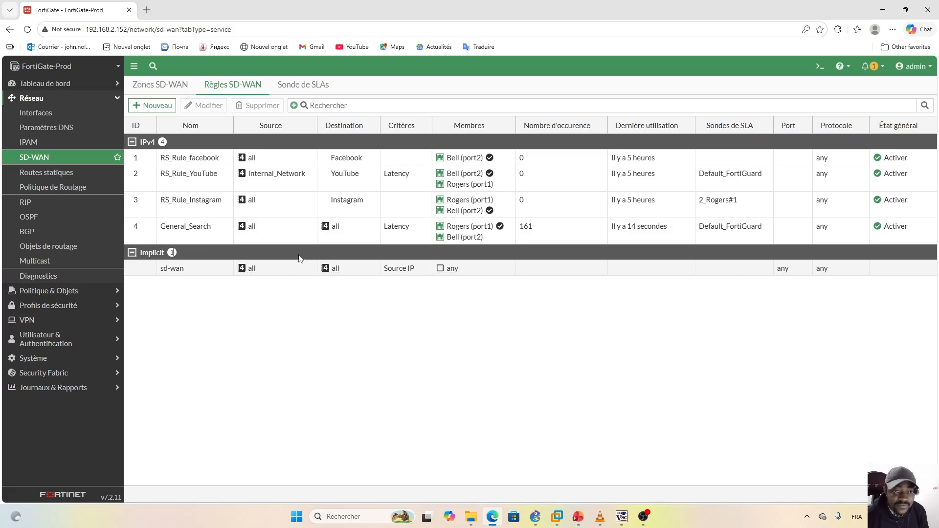
pyautogui.doubleClick(354, 185)
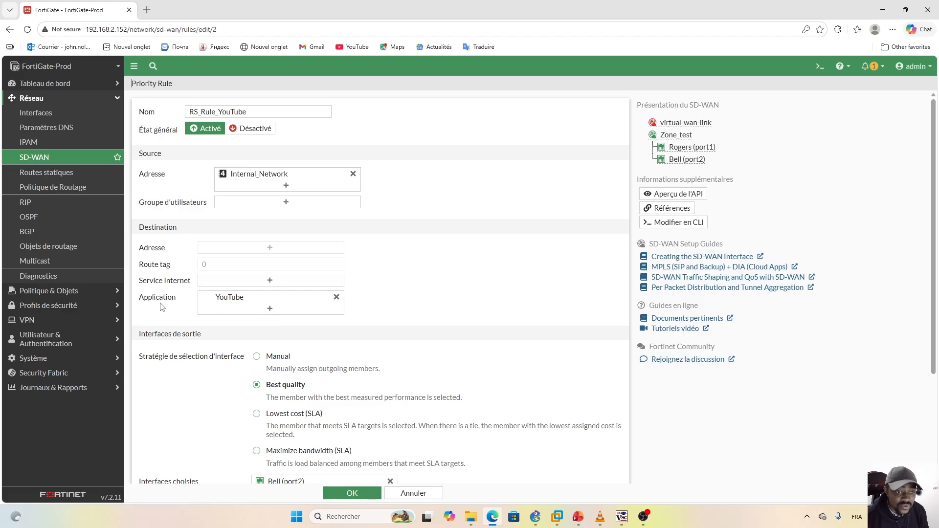
pyautogui.click(269, 309)
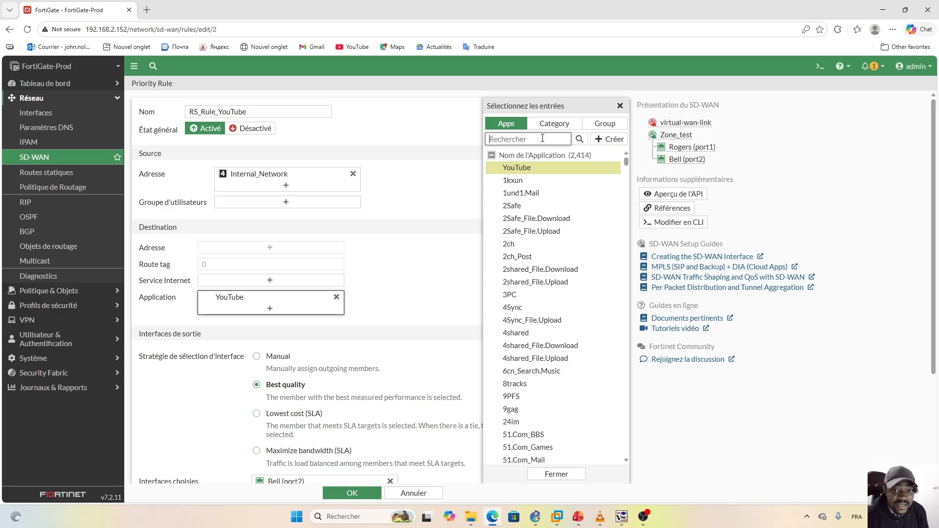
pyautogui.write('youtube')
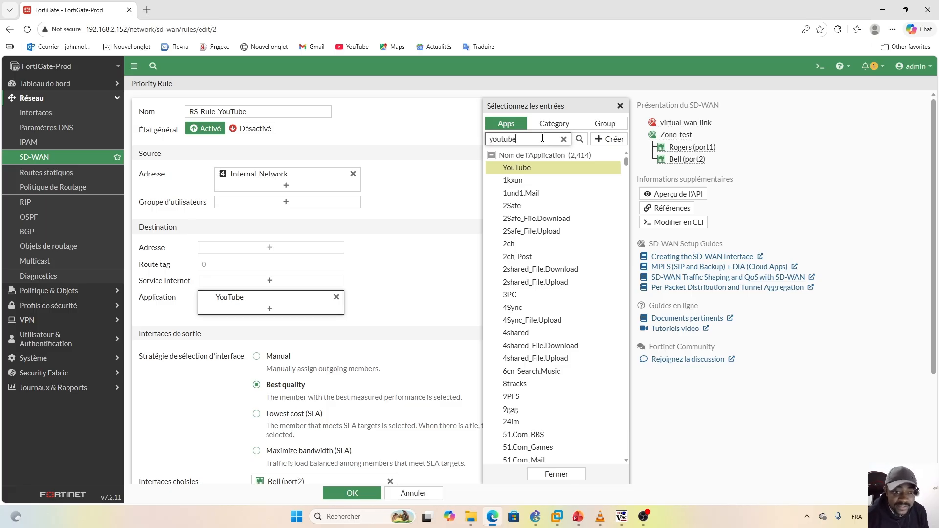
pyautogui.press('Return')
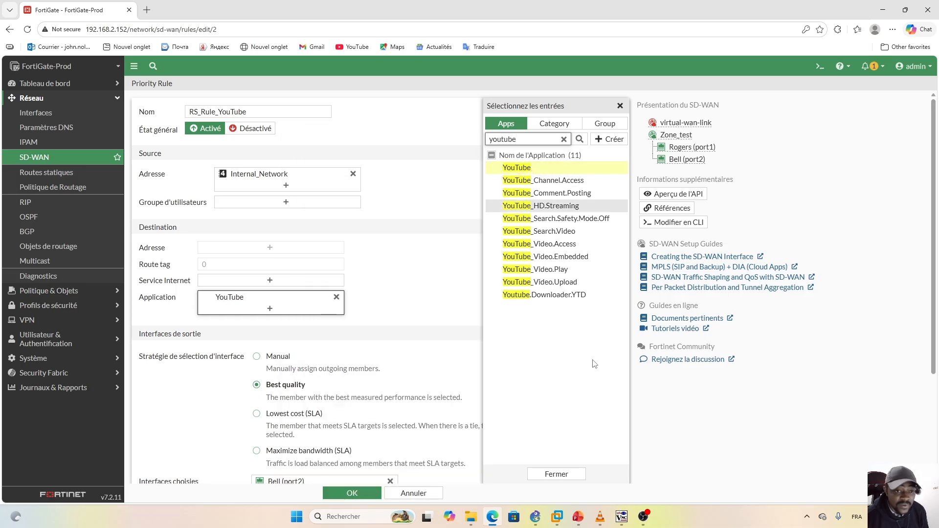
# Step: Add all remaining YouTube applications to RS_Rule_YouTube, from YouTube_Channel.Access through YouTube_Video.Upload plus Youtube.Downloader.YTD, and close the application picker
pyautogui.click(565, 182)
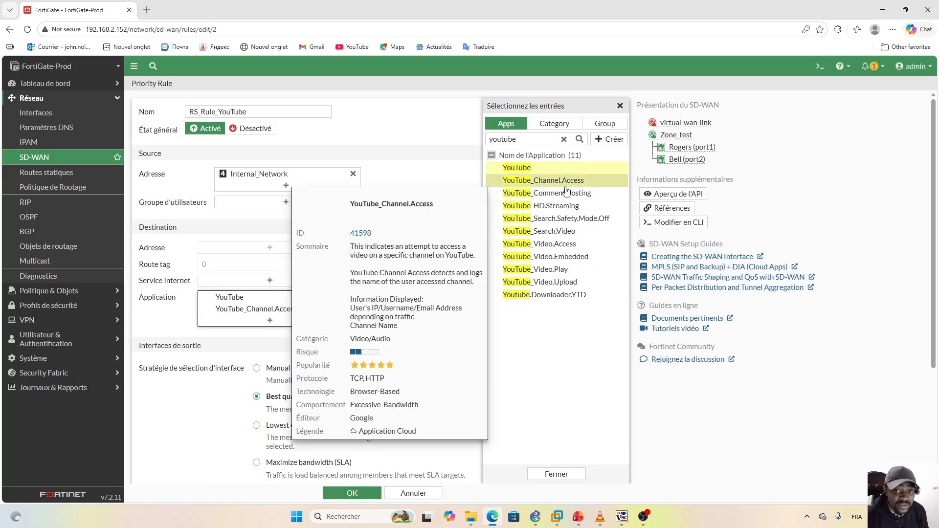
pyautogui.click(565, 193)
pyautogui.click(562, 206)
pyautogui.click(561, 218)
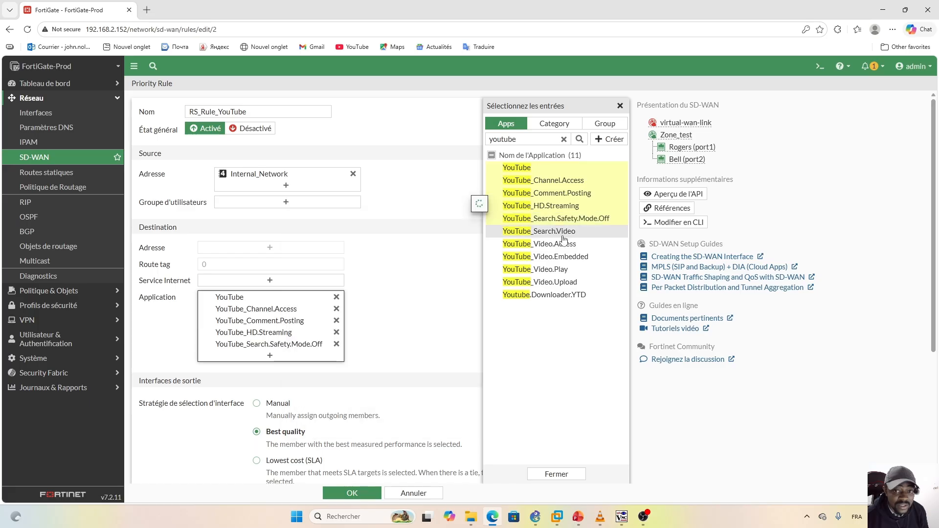
pyautogui.click(563, 234)
pyautogui.click(560, 245)
pyautogui.click(559, 257)
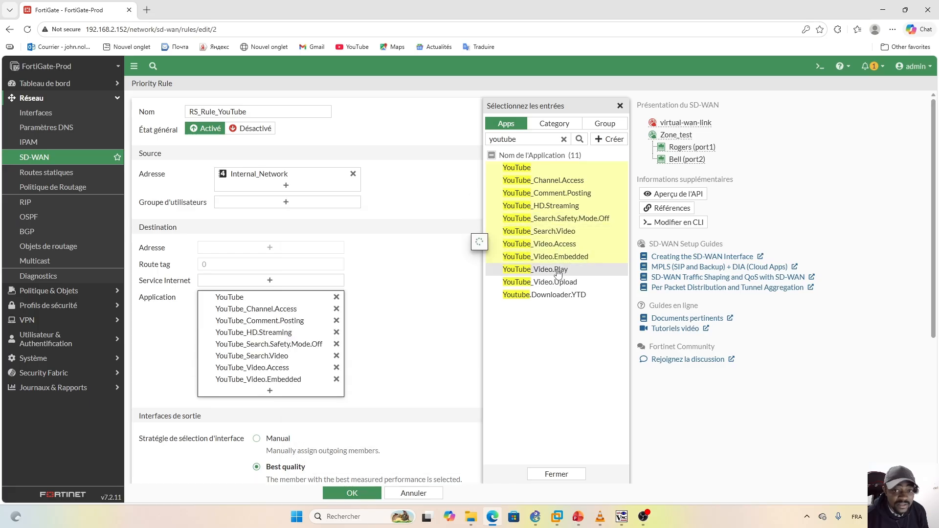
pyautogui.click(558, 270)
pyautogui.click(559, 283)
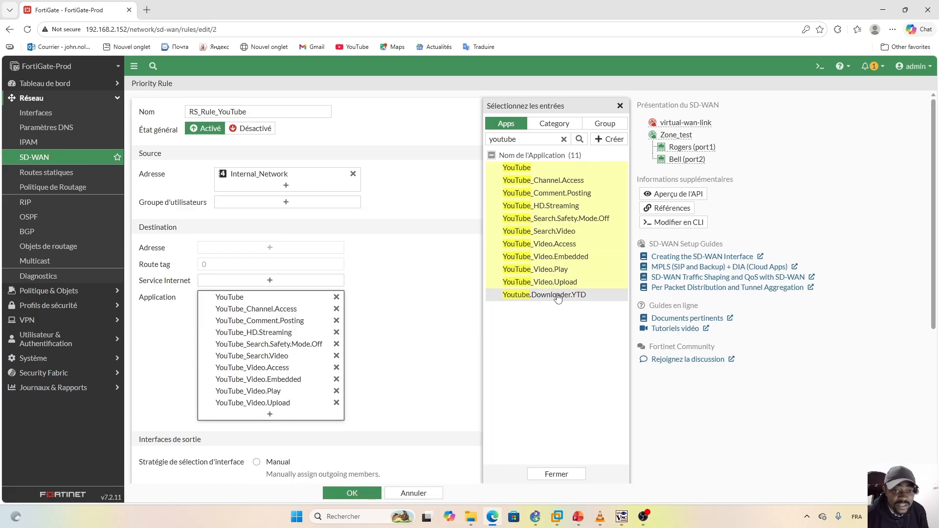
pyautogui.click(558, 296)
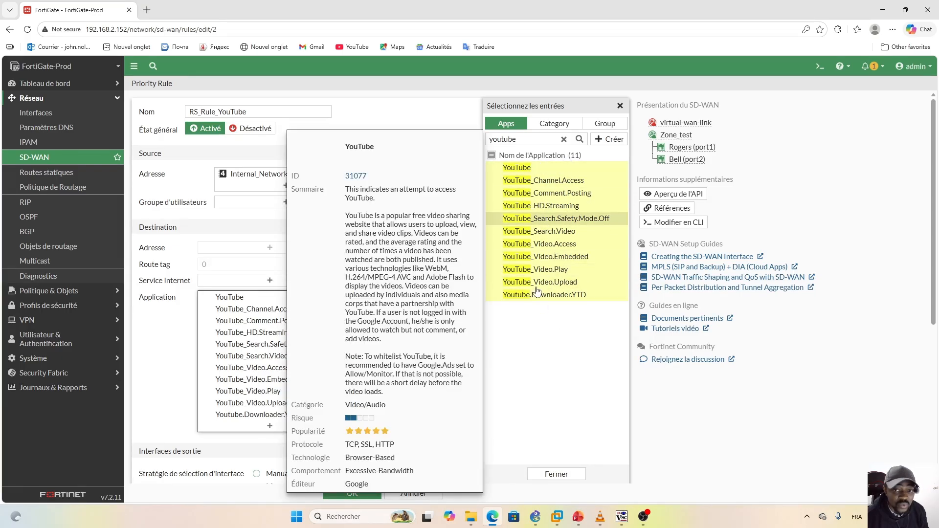
pyautogui.click(556, 474)
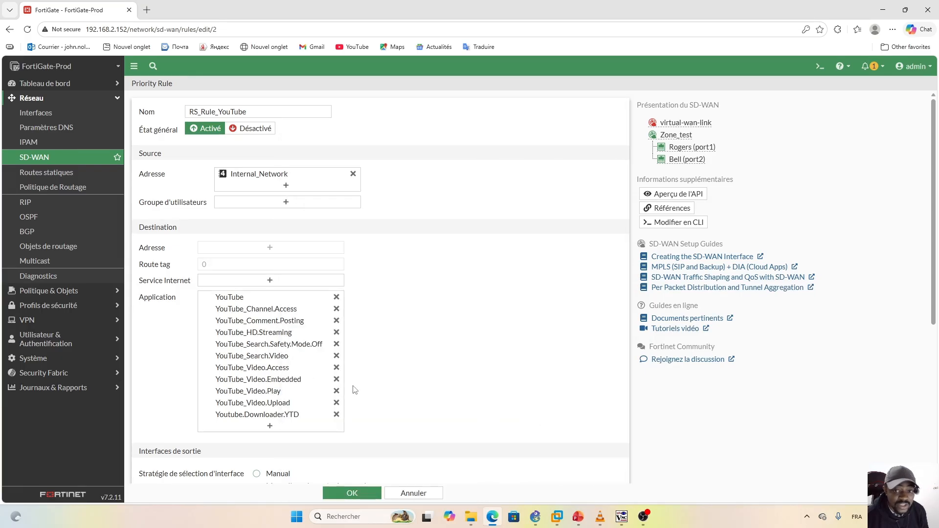
# Step: Set the interface selection strategy of RS_Rule_YouTube to Manual, remove Rogers (port1) so only Bell (port2) is chosen, and save the rule
pyautogui.moveTo(934, 198); pyautogui.dragTo(934, 370)
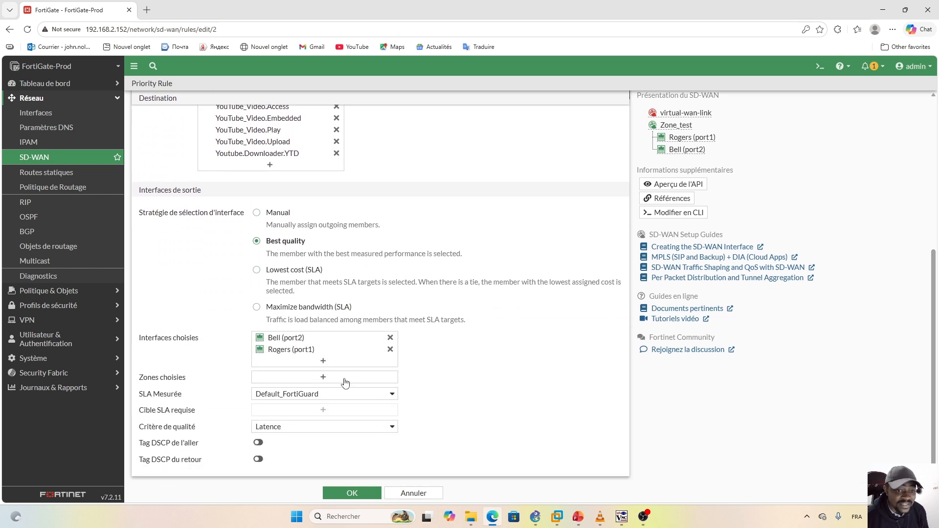
pyautogui.moveTo(289, 356)
pyautogui.click(258, 214)
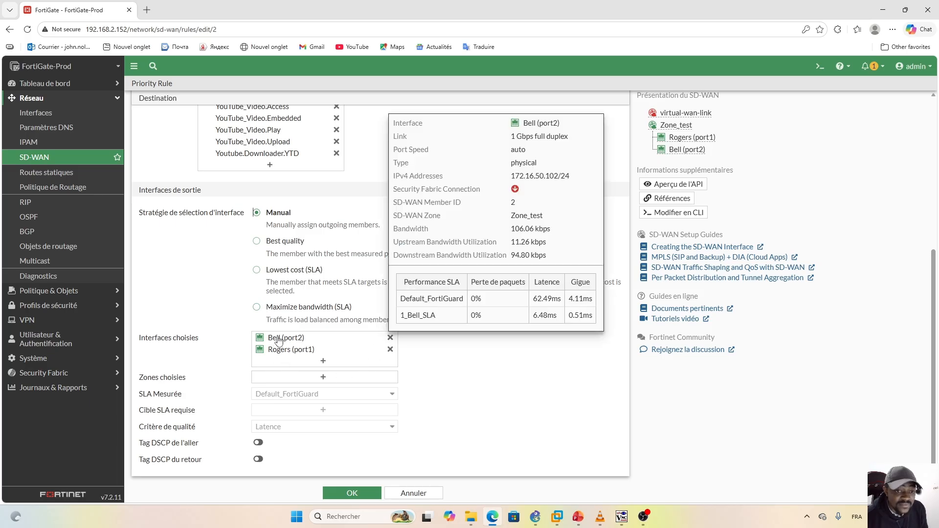
pyautogui.click(390, 349)
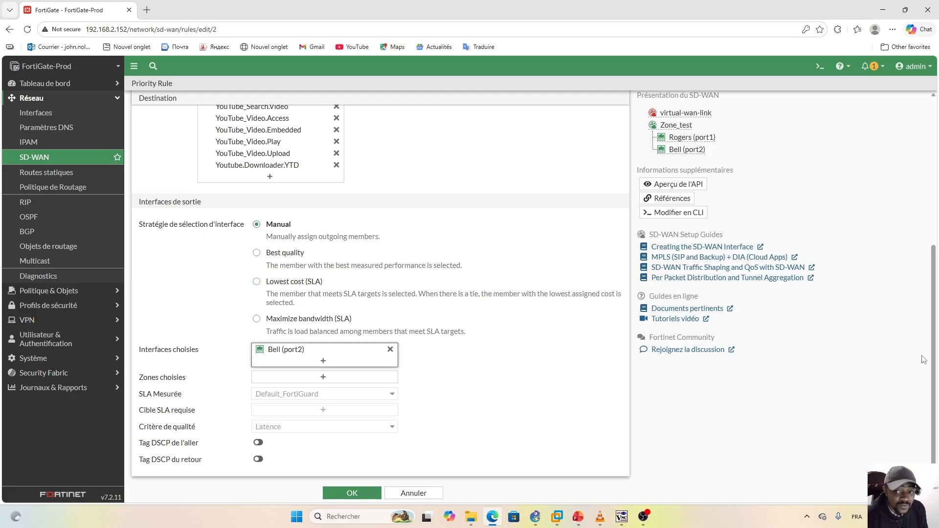
pyautogui.moveTo(932, 351)
pyautogui.mouseDown()
pyautogui.moveTo(934, 189)
pyautogui.moveTo(934, 347)
pyautogui.mouseUp()
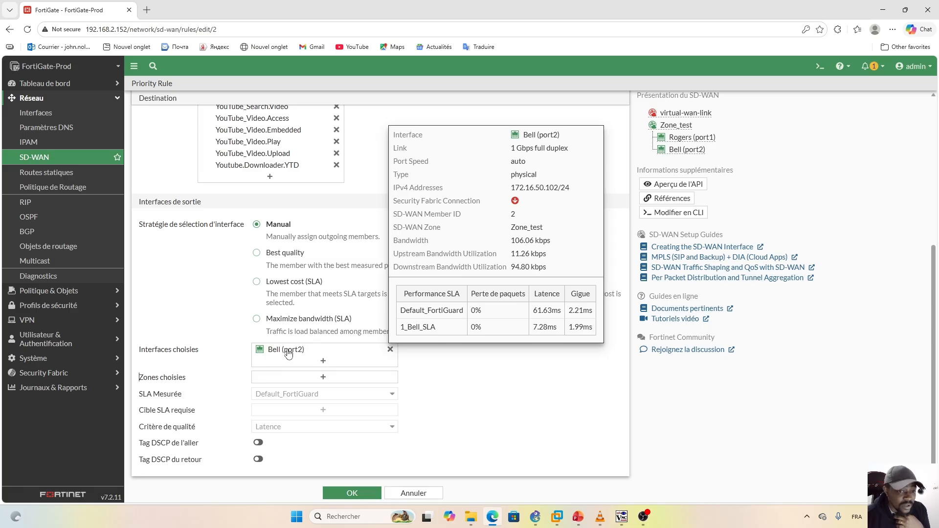
pyautogui.moveTo(285, 352)
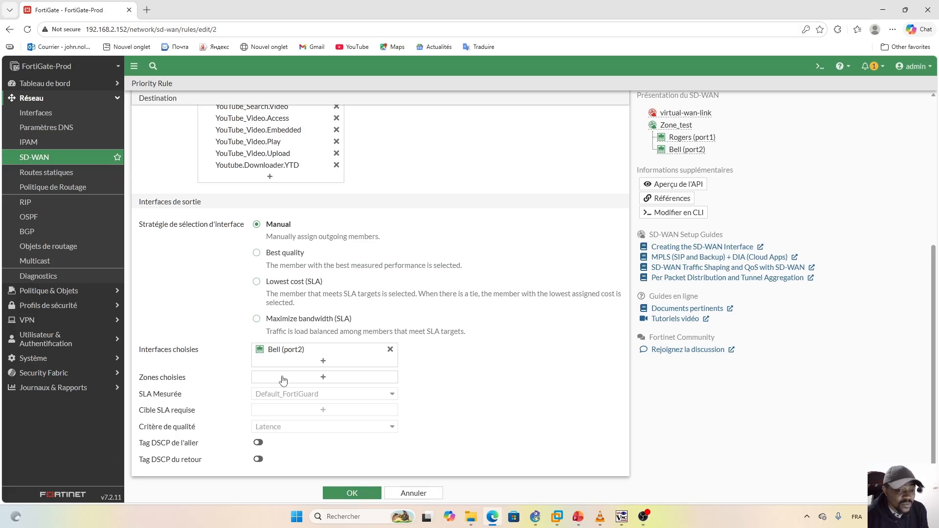
pyautogui.click(351, 493)
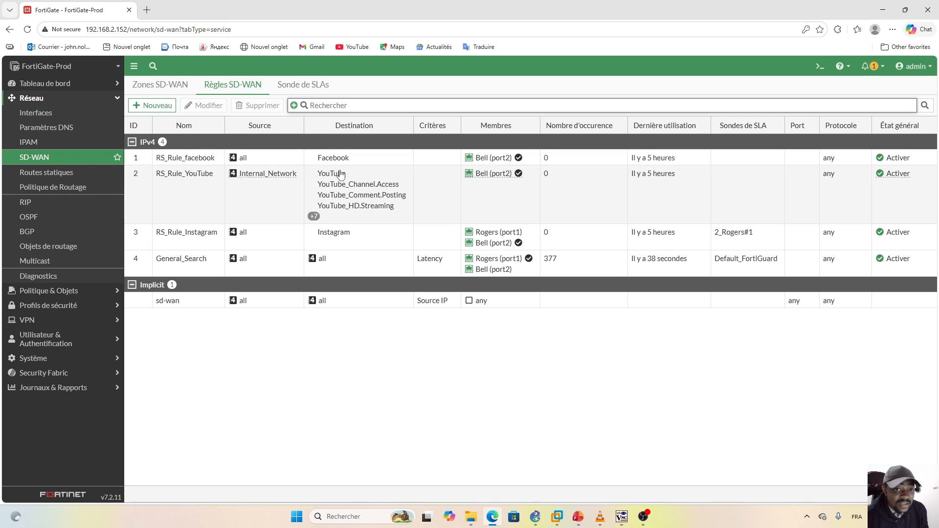
# Step: Review the members of RS_Rule_YouTube and General_Search in the rules list, and select the implicit sd-wan rule
pyautogui.moveTo(466, 184)
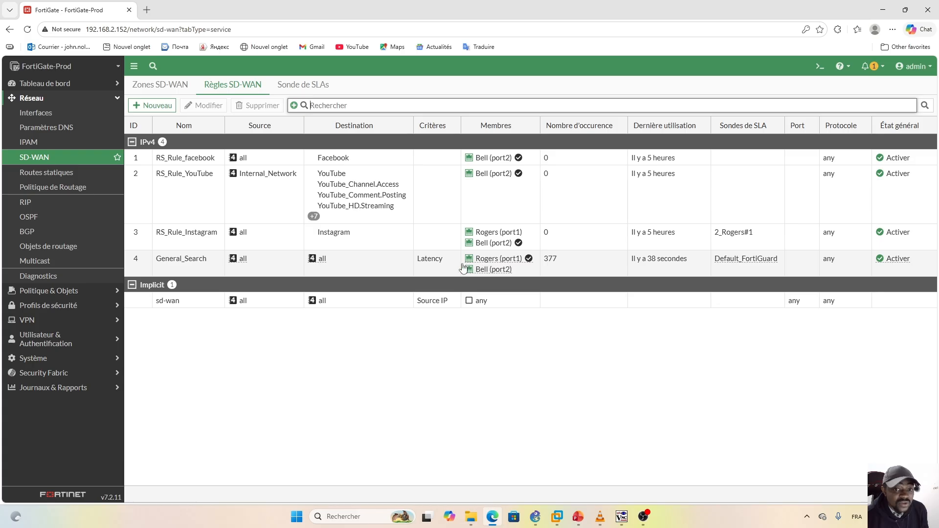
pyautogui.moveTo(496, 260)
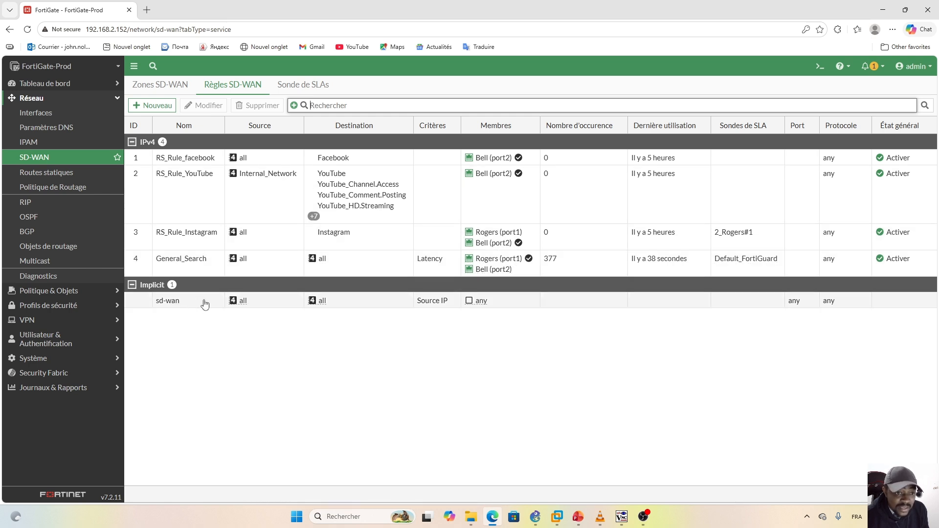
pyautogui.click(203, 303)
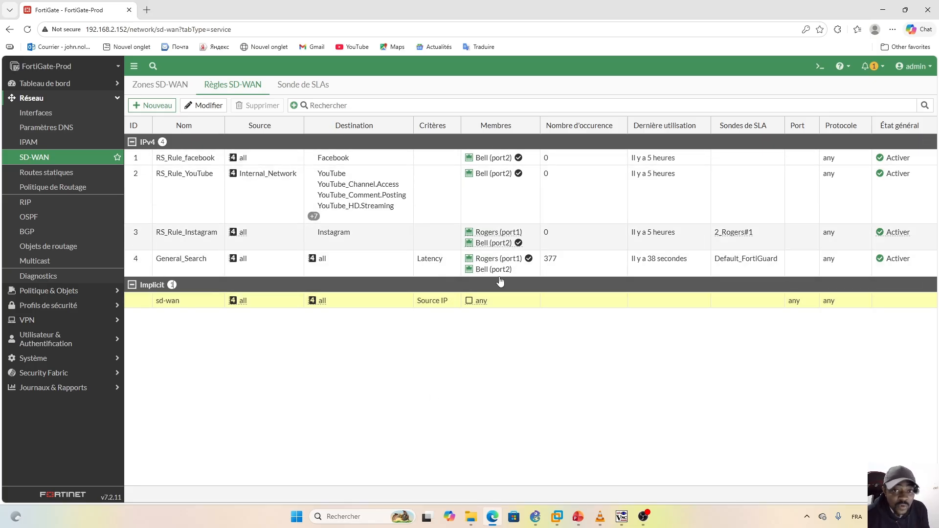
# Step: Switch to the TightVNC Viewer client session that has a YouTube video open in Firefox
pyautogui.moveTo(621, 514)
pyautogui.moveTo(583, 463)
pyautogui.click(668, 463)
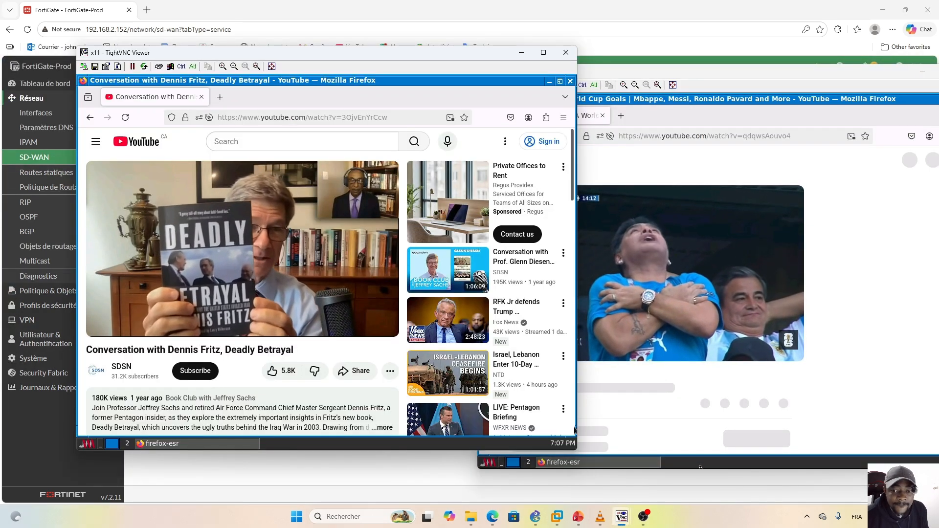
# Step: Return from the TightVNC client windows to the FortiGate browser session and open the forward traffic log (Trafic traversant)
pyautogui.click(669, 463)
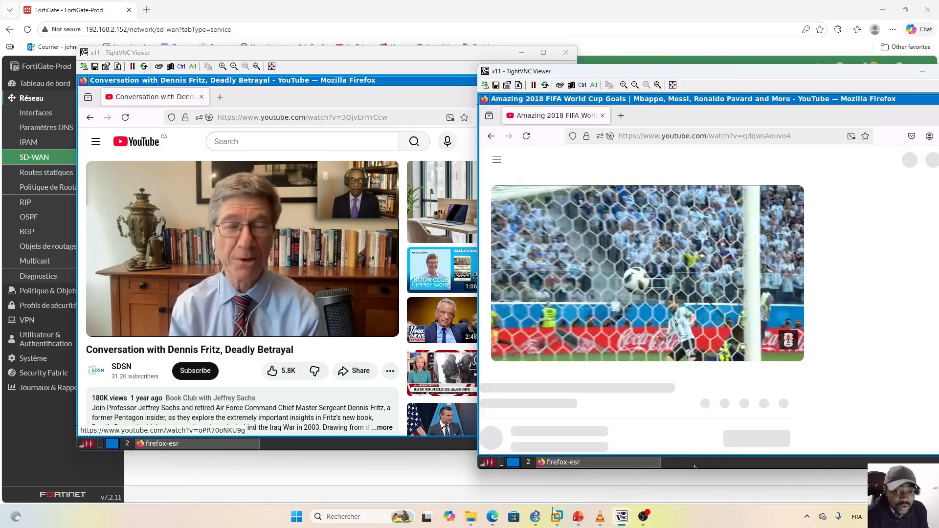
pyautogui.click(494, 517)
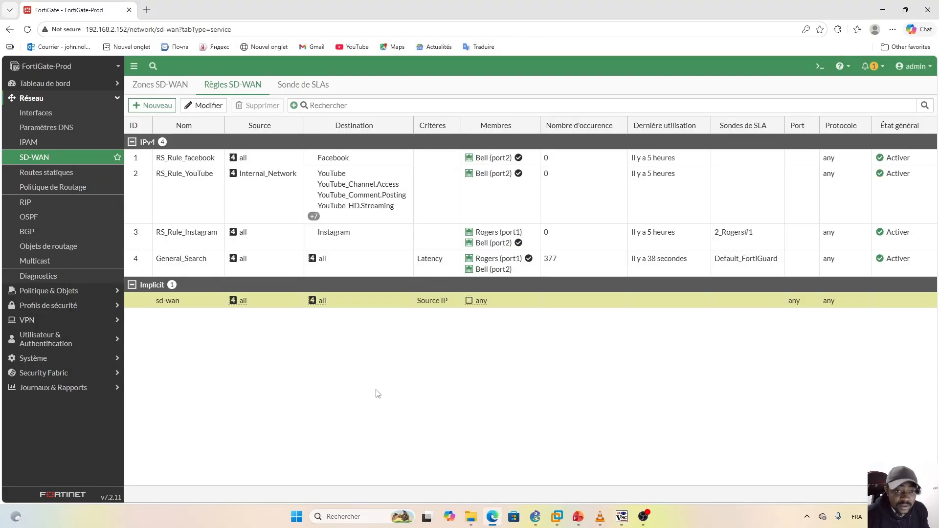
pyautogui.click(71, 100)
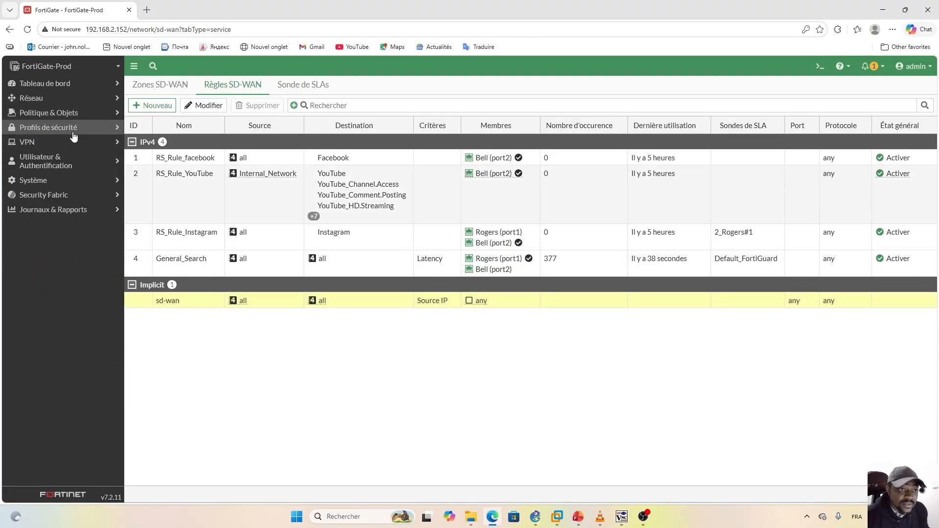
pyautogui.click(77, 113)
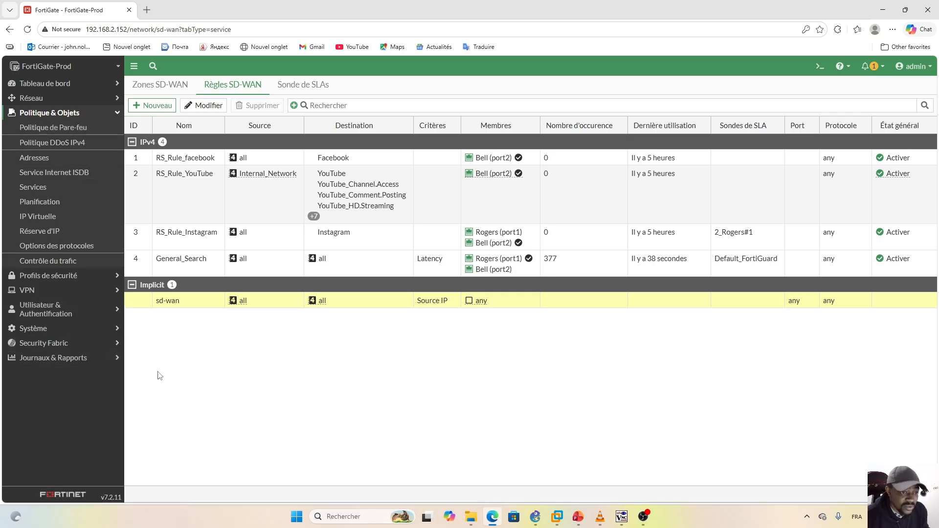
pyautogui.click(61, 358)
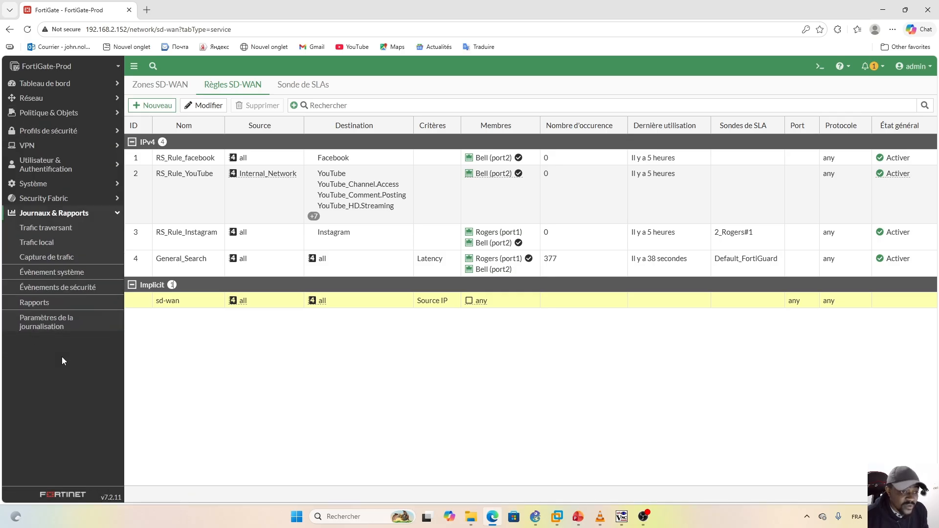
pyautogui.click(57, 228)
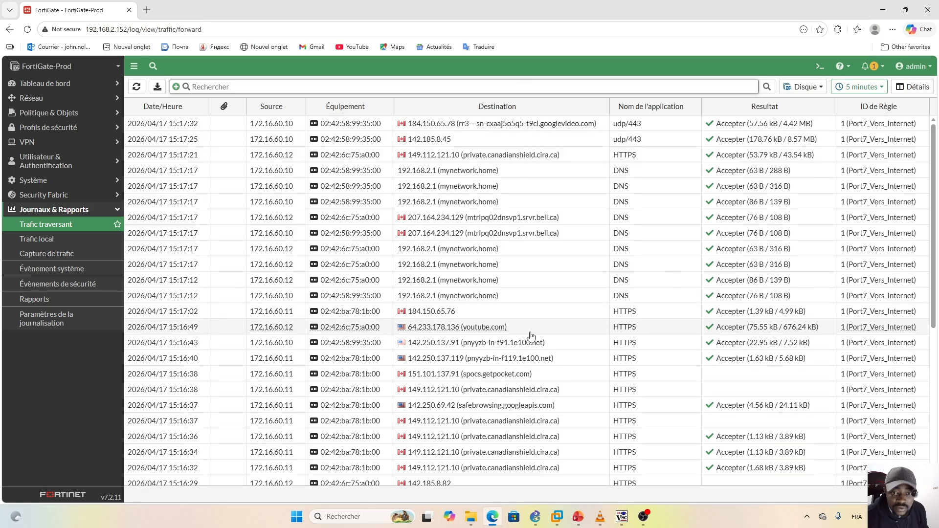
# Step: Inspect the log details of the youtube.com entry from 172.16.60.12, including its destination interface, and close the details
pyautogui.click(511, 333)
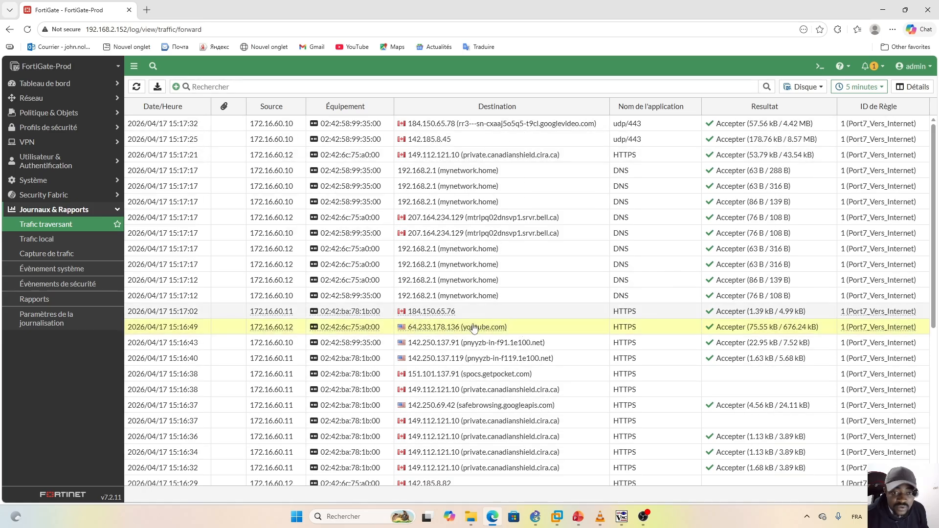
pyautogui.doubleClick(519, 333)
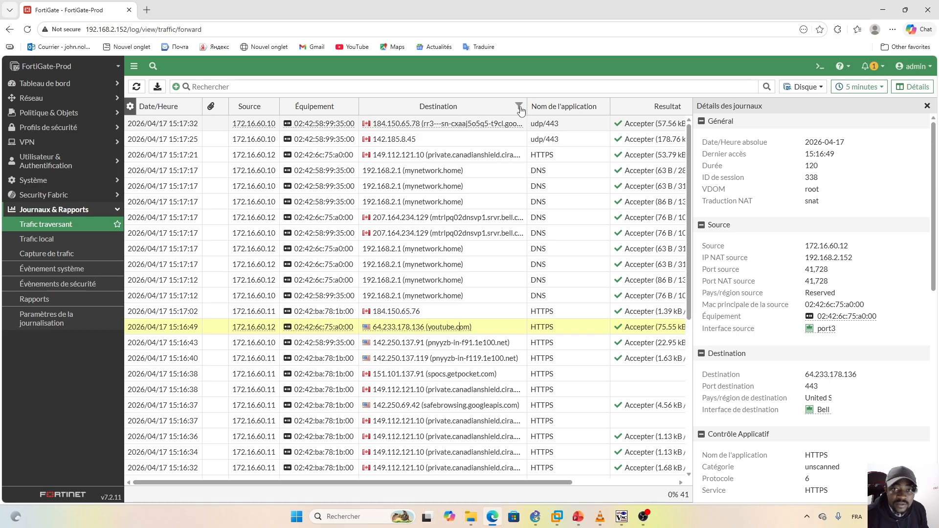
pyautogui.click(519, 107)
pyautogui.click(931, 106)
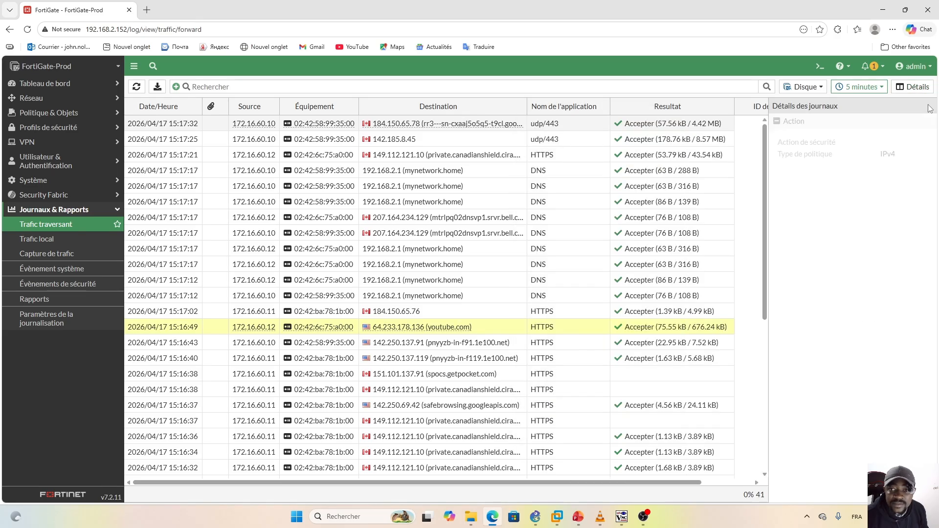
# Step: Filter the forward traffic log on destination 64.233.178.136 (youtube.com)
pyautogui.click(602, 107)
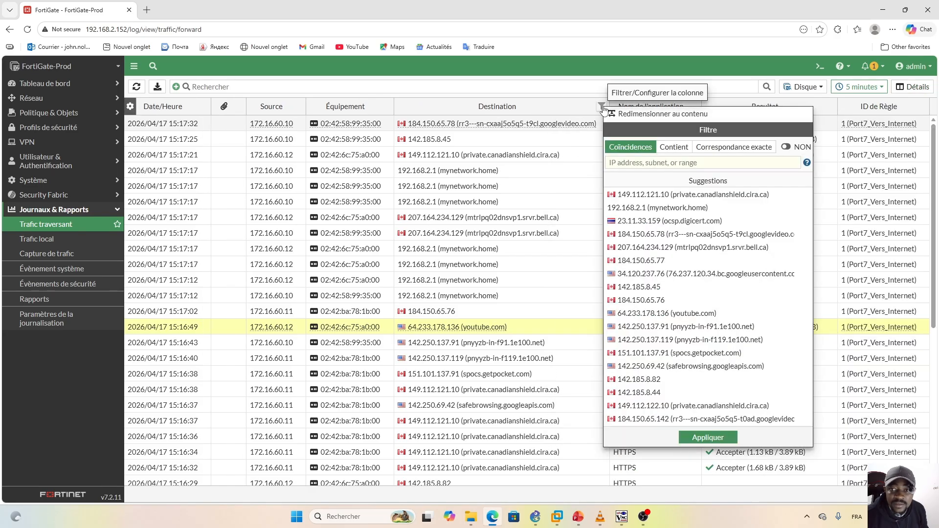
pyautogui.click(704, 313)
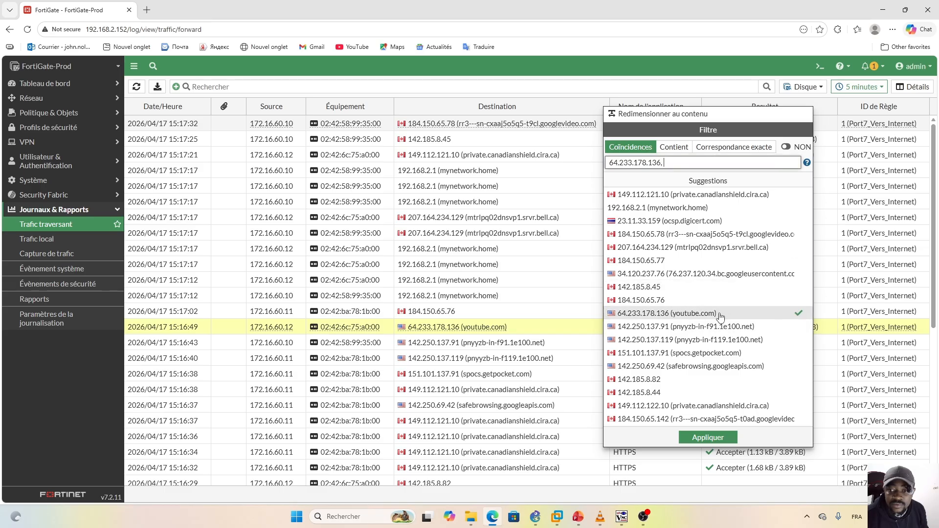
pyautogui.click(708, 437)
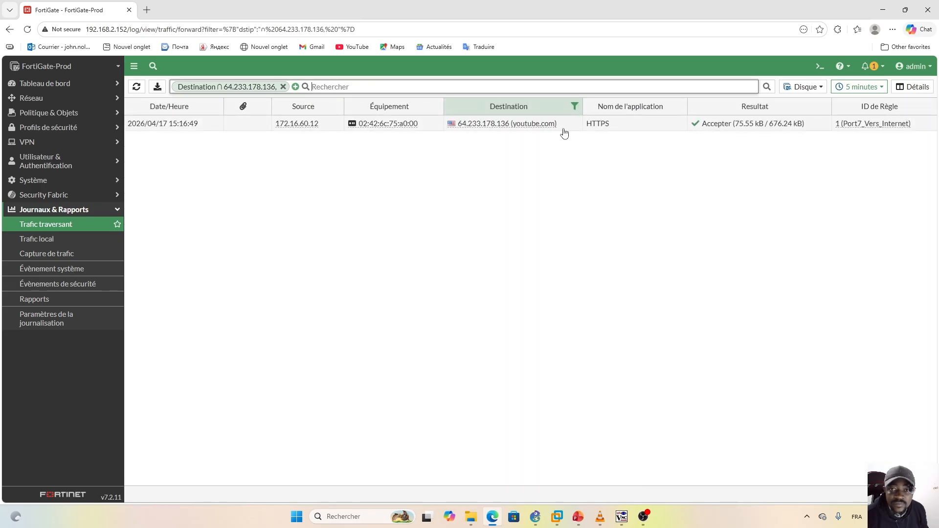
pyautogui.click(574, 106)
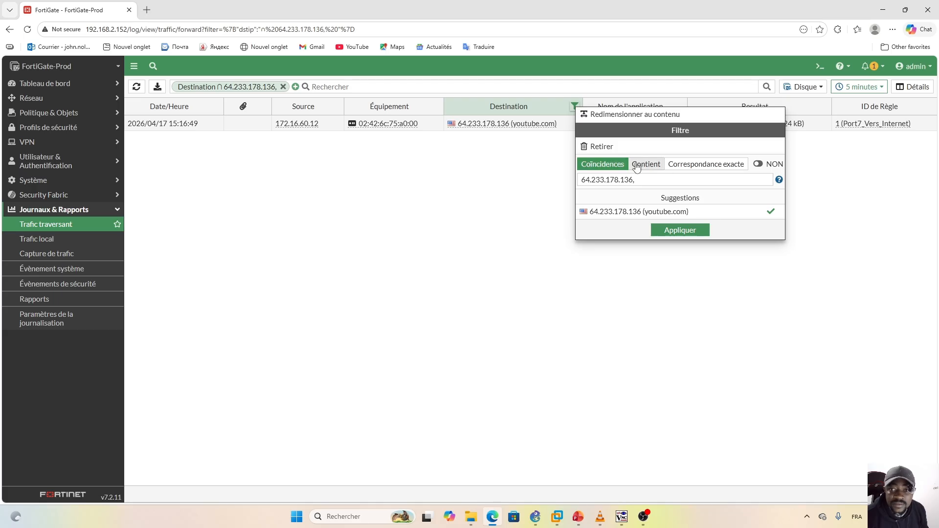
pyautogui.click(565, 188)
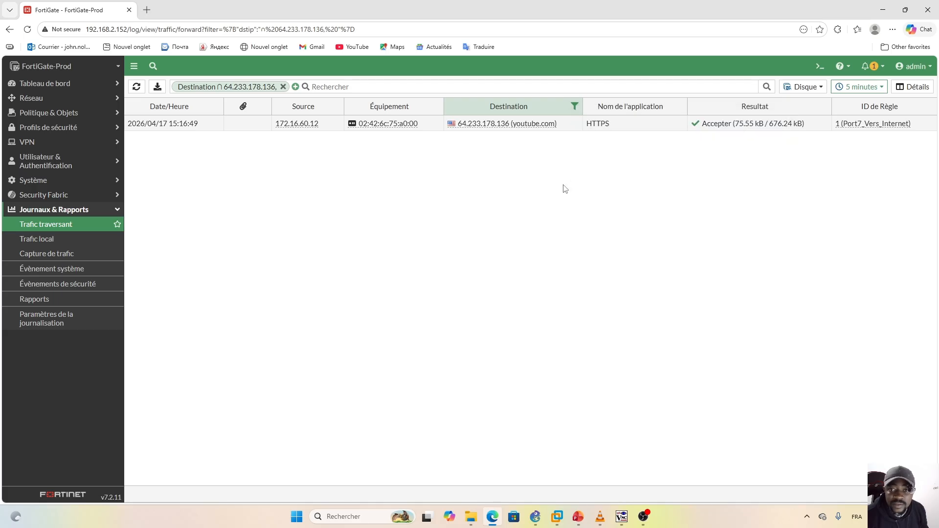
pyautogui.click(575, 107)
pyautogui.moveTo(638, 179); pyautogui.dragTo(572, 183)
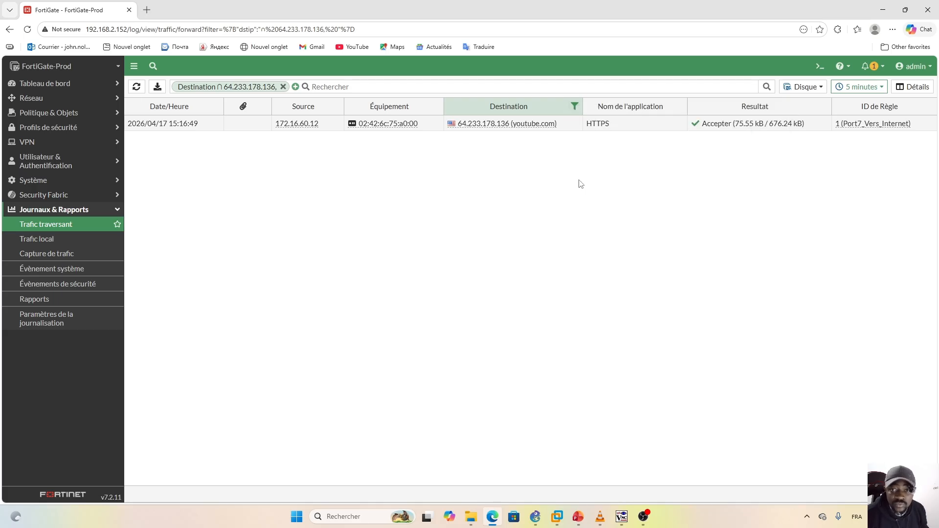
# Step: Replace the destination filter's IP address with youtube.com as a negated match and apply it to the traffic log
pyautogui.click(574, 106)
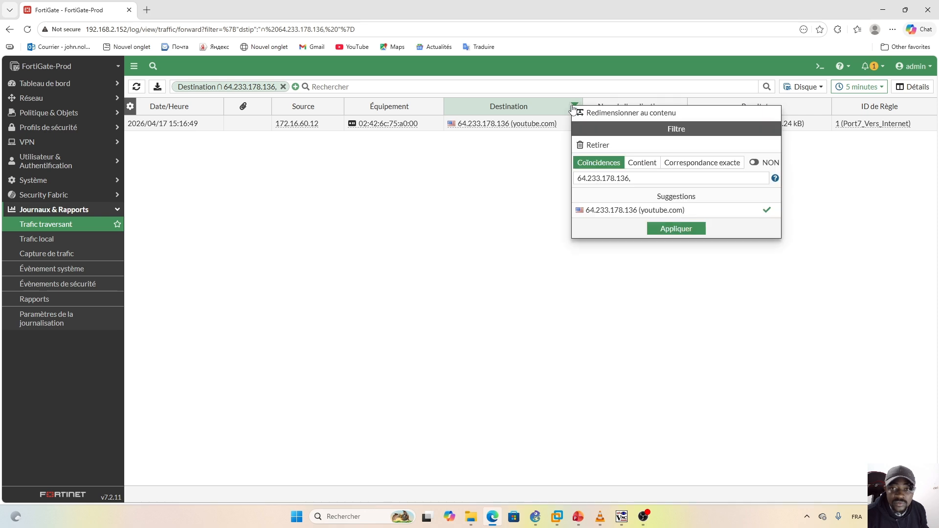
pyautogui.click(767, 211)
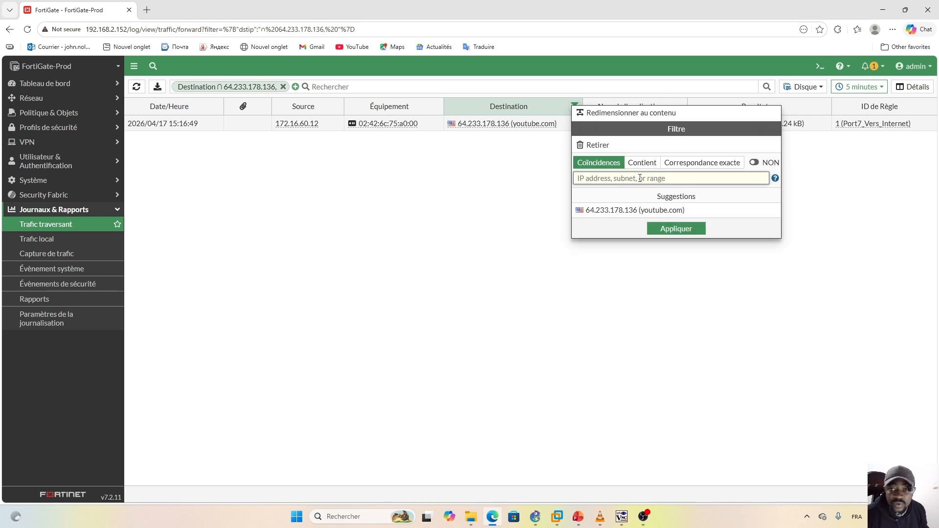
pyautogui.write('youtube.com')
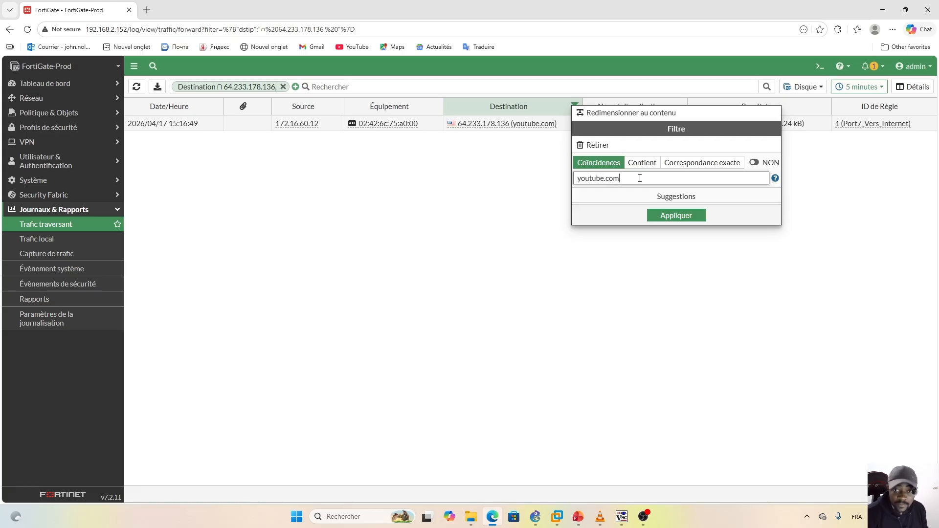
pyautogui.click(638, 165)
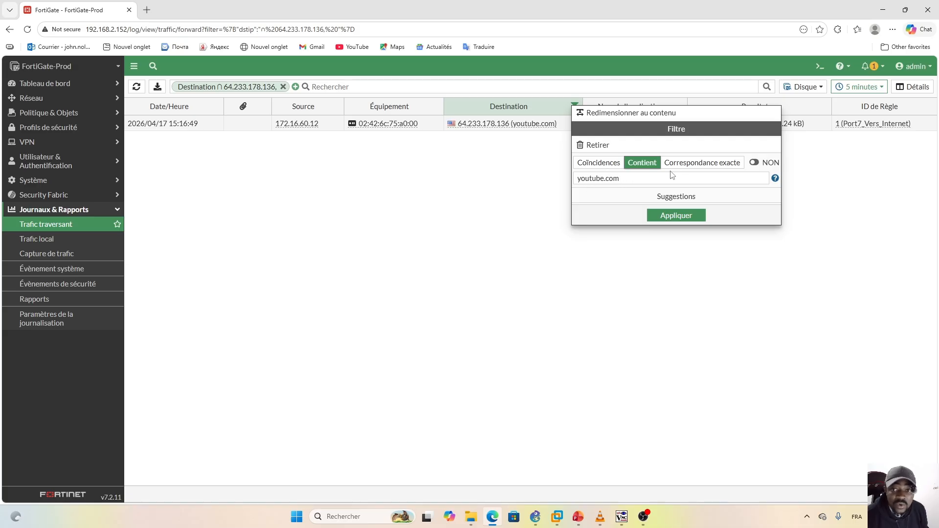
pyautogui.click(708, 166)
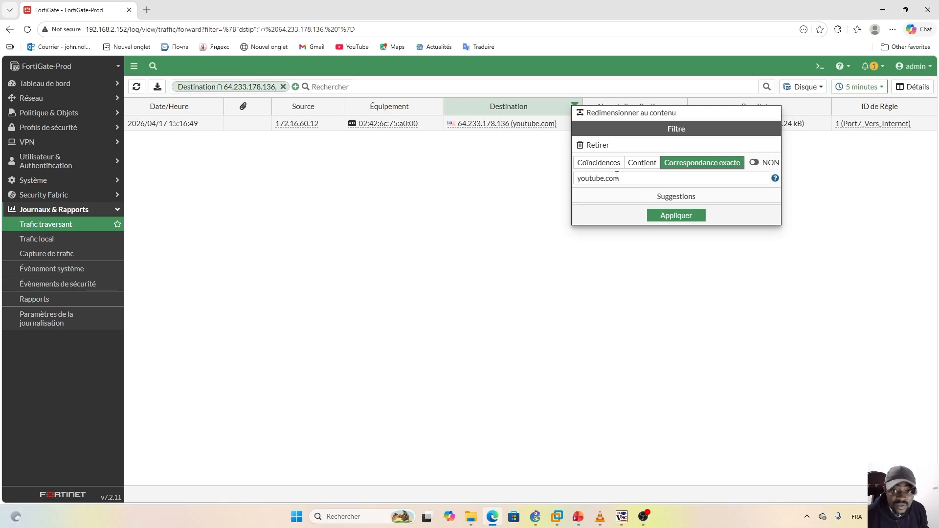
pyautogui.press('Return')
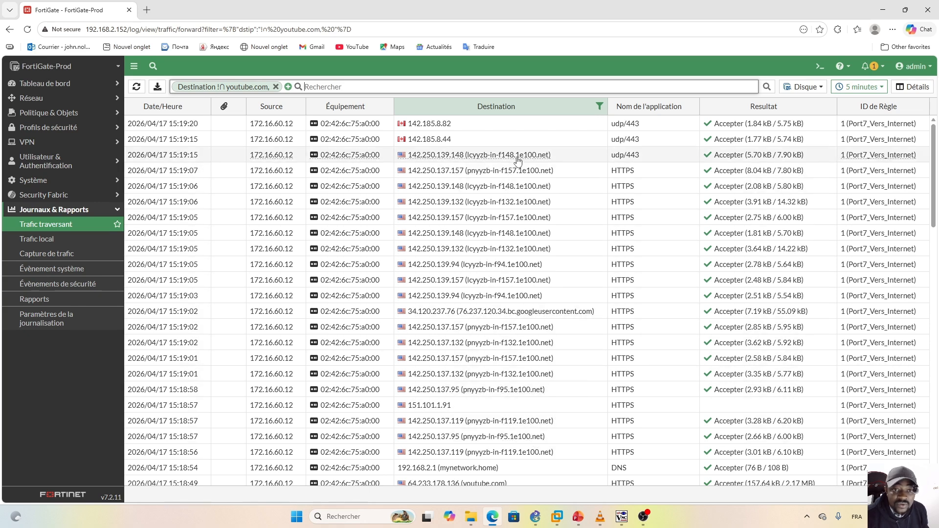
# Step: Examine the log details of the udp/443 and HTTPS entries to 142.250.139.148, checking their destination interface
pyautogui.click(565, 157)
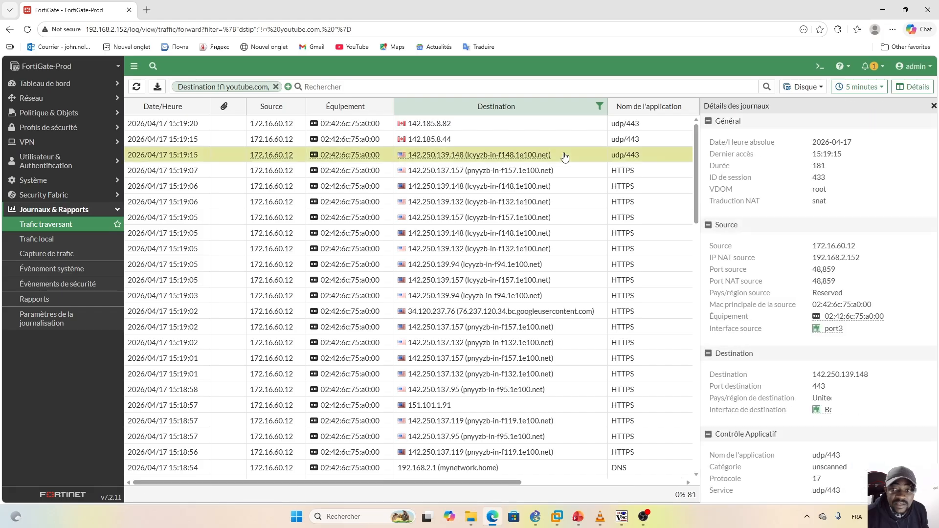
pyautogui.click(521, 187)
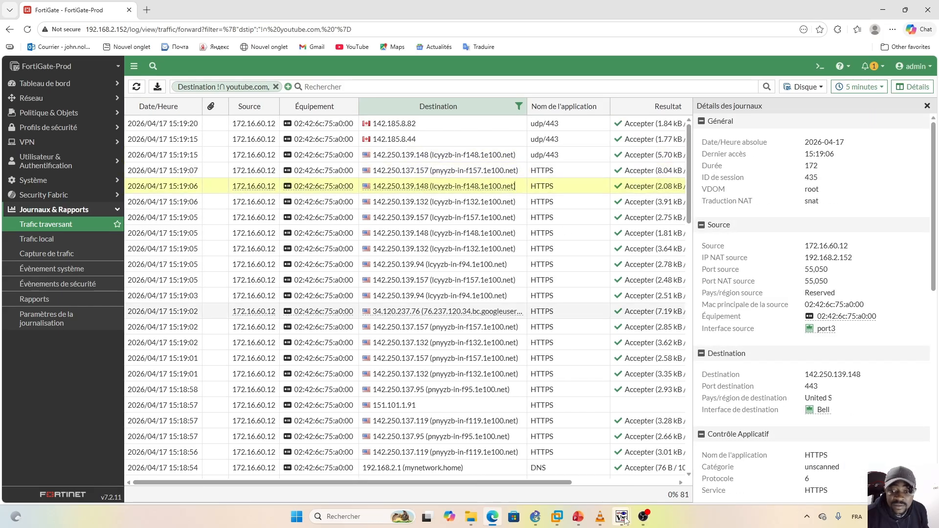
pyautogui.click(518, 155)
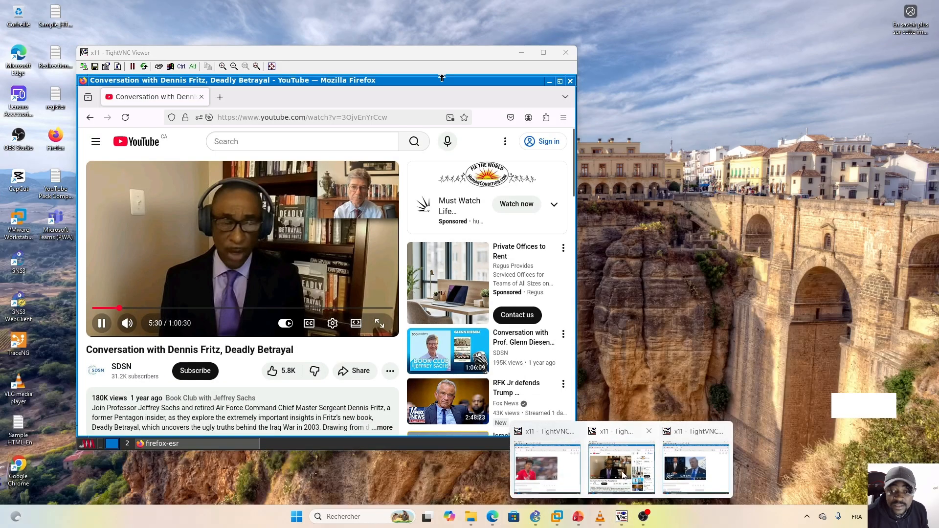
# Step: Bring up the TightVNC client sessions, play the paused Jimmy Kimmel Live video on the third client, and move its window below the others
pyautogui.click(538, 465)
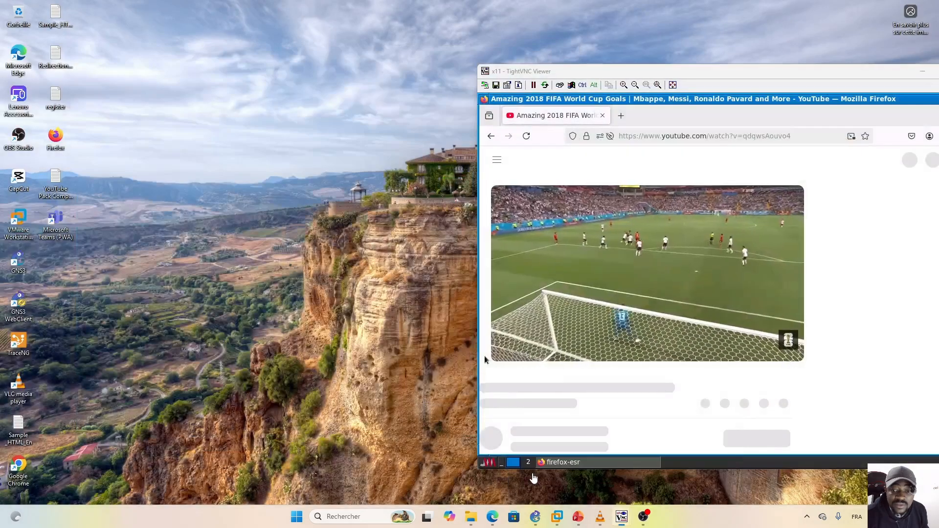
pyautogui.click(533, 479)
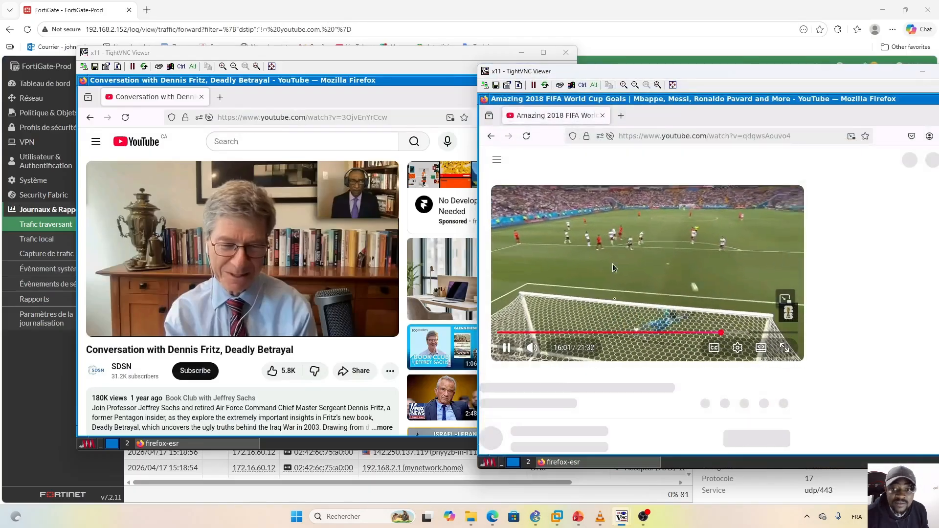
pyautogui.moveTo(622, 521)
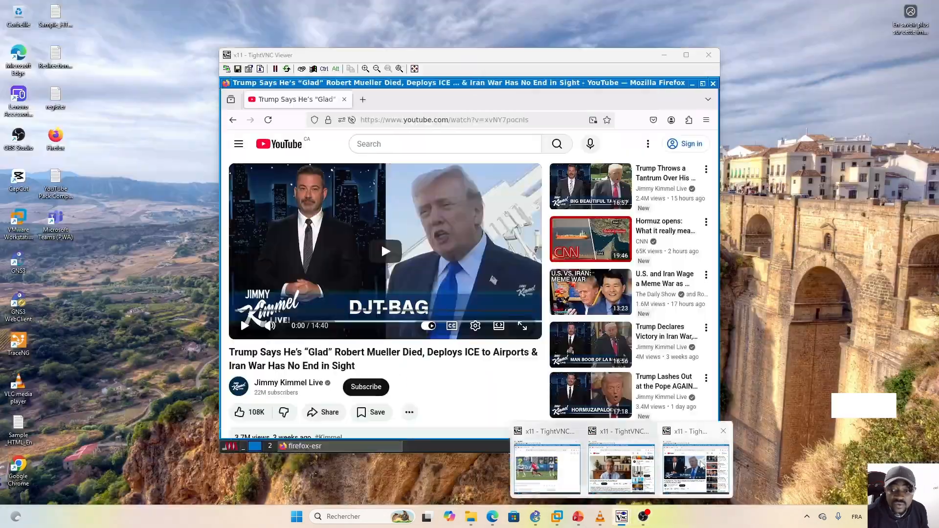
pyautogui.click(697, 460)
pyautogui.click(378, 252)
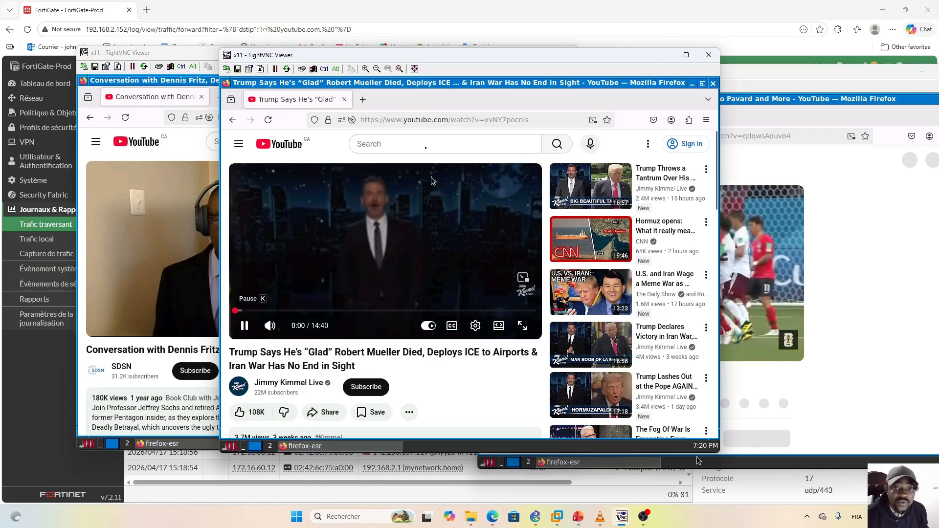
pyautogui.moveTo(468, 62); pyautogui.dragTo(482, 266)
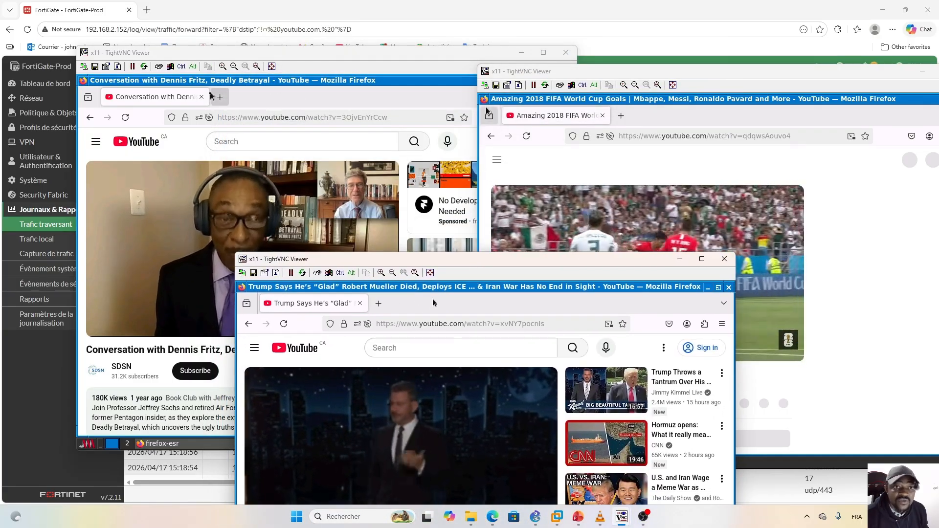
# Step: Switch back to the FortiGate traffic log and check the destination interface of the entries to 142.250.137.157 and 142.250.139.157
pyautogui.click(492, 516)
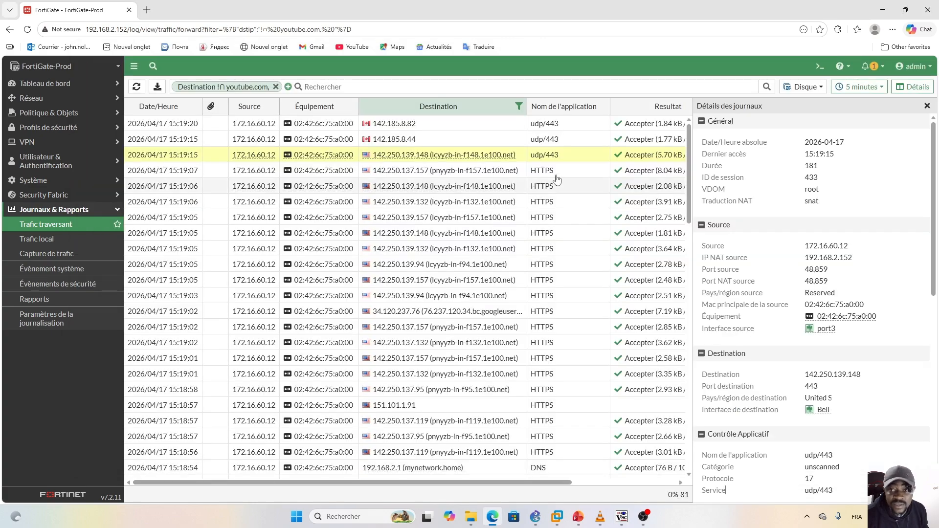
pyautogui.click(508, 170)
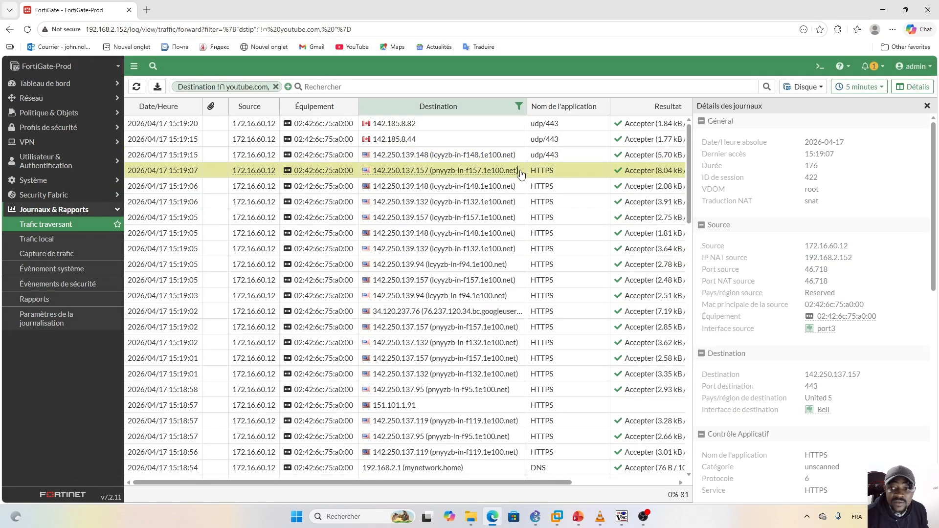
pyautogui.click(514, 216)
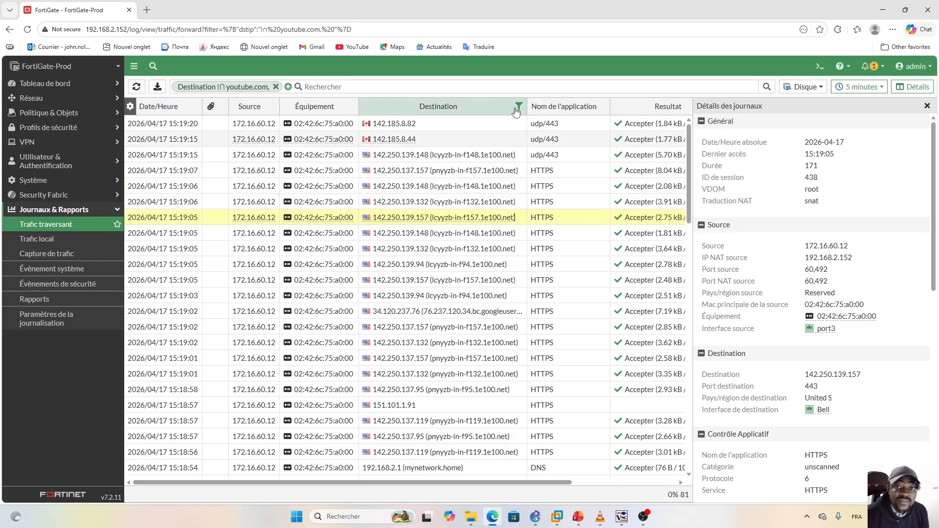
# Step: Close the log details and refresh the filtered forward traffic log
pyautogui.click(926, 106)
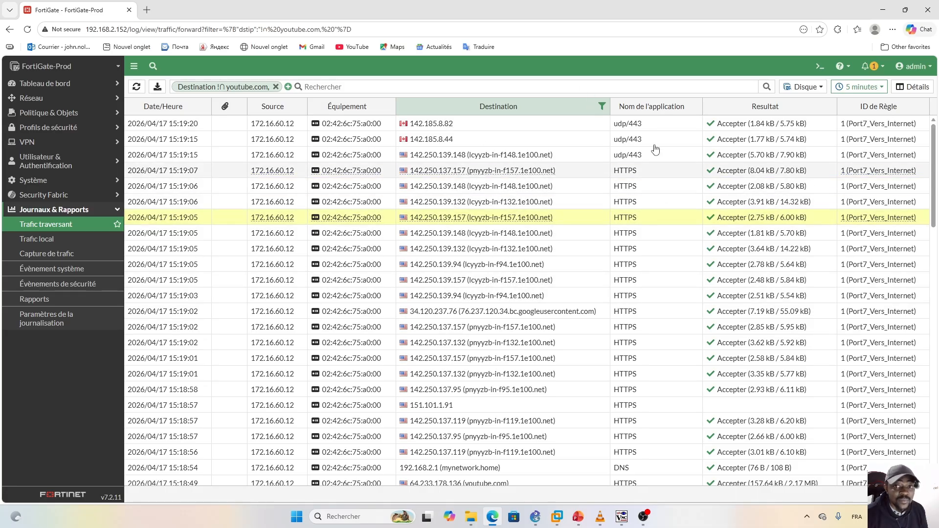
pyautogui.click(136, 88)
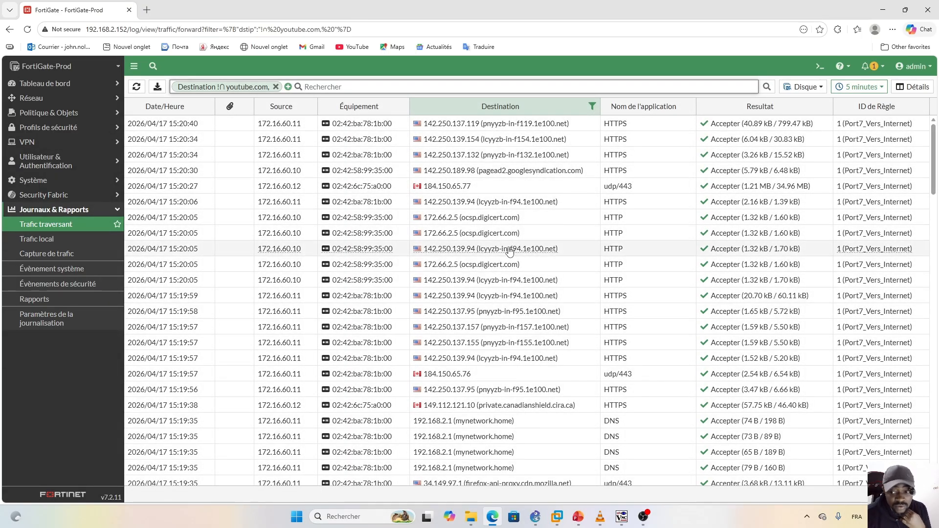
pyautogui.moveTo(578, 514)
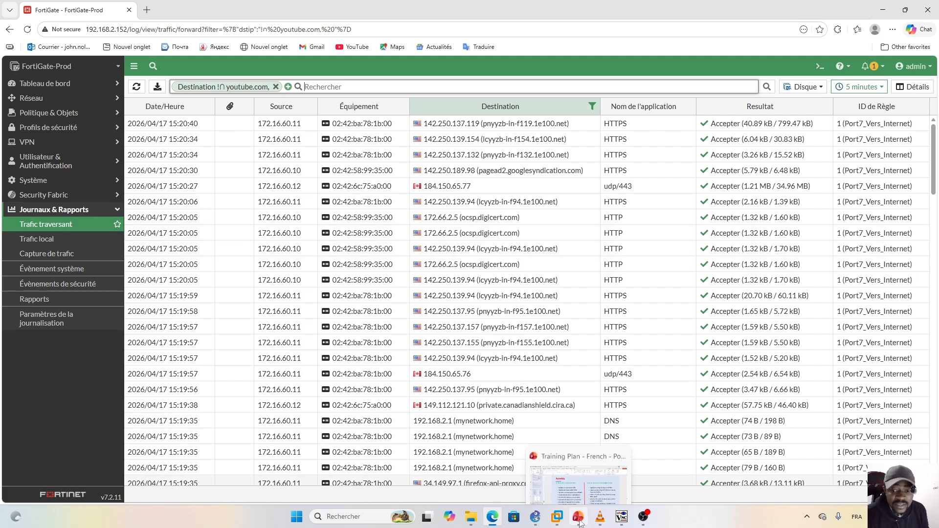
# Step: Check the SD-WAN task list on the Activités slide in PowerPoint and return to the FortiGate browser window
pyautogui.click(580, 484)
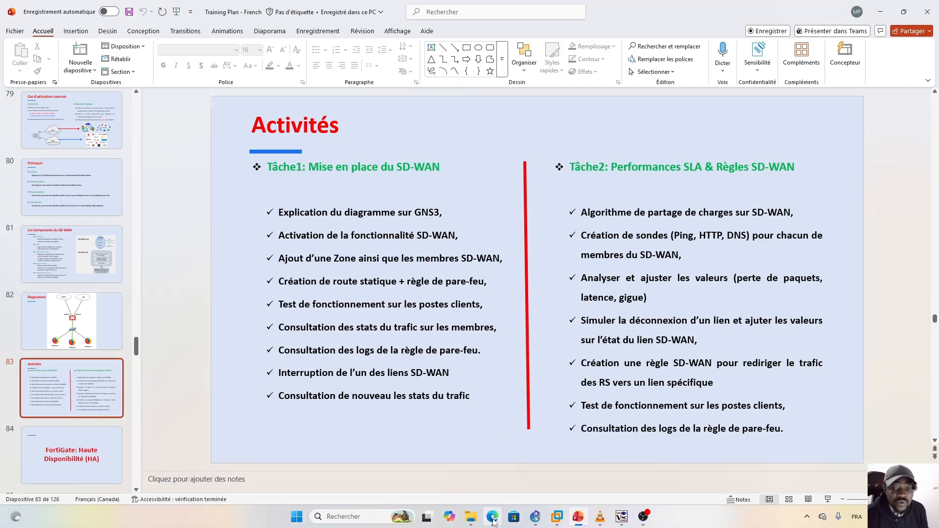
pyautogui.moveTo(494, 522)
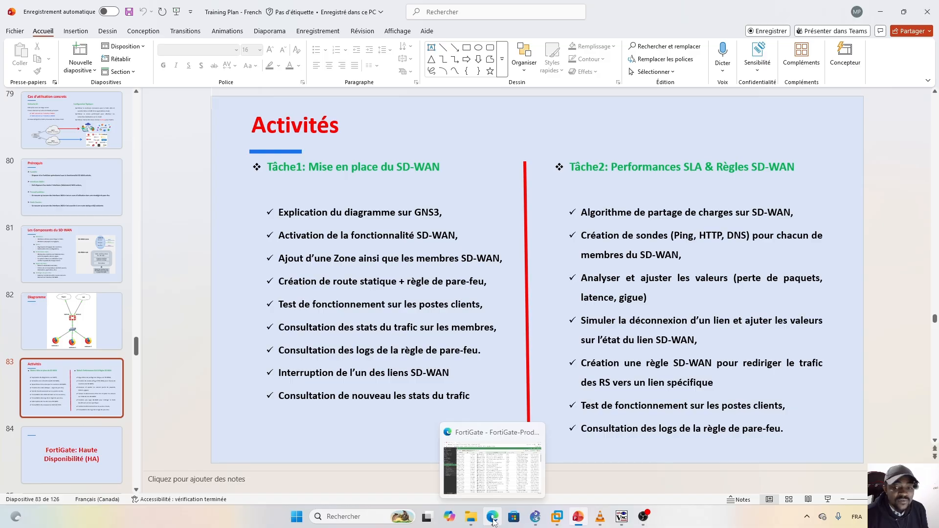
pyautogui.click(494, 523)
# Step: Open the SD-WAN SLA probes in FortiGate and review the latency measured for the Bell and Rogers members
pyautogui.click(73, 99)
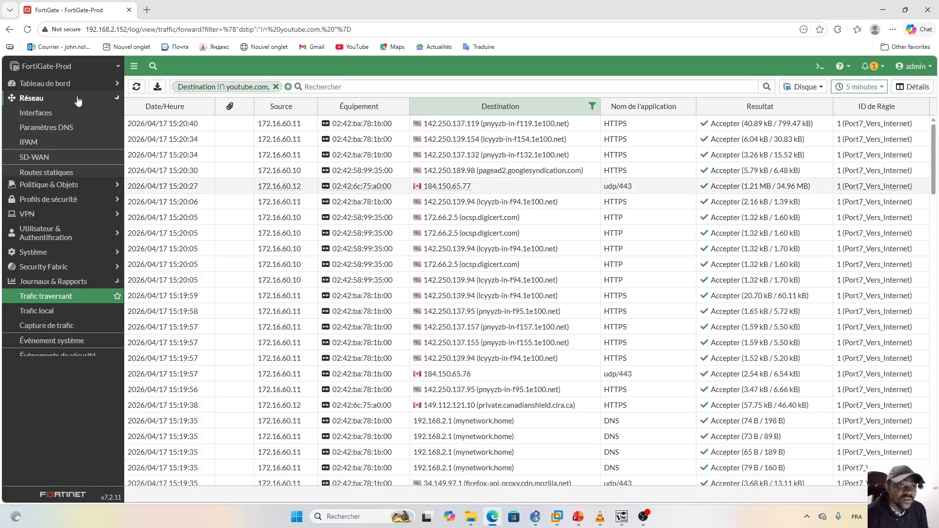
pyautogui.click(40, 157)
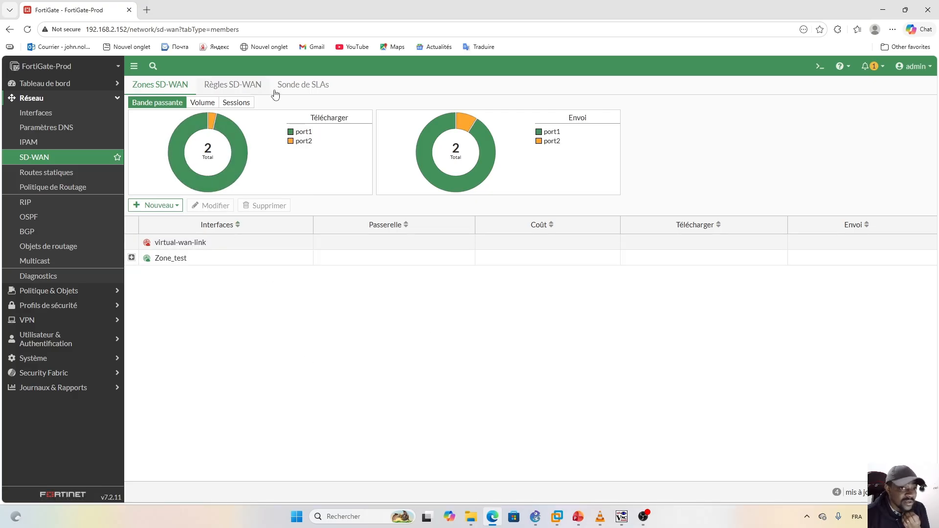
pyautogui.click(302, 85)
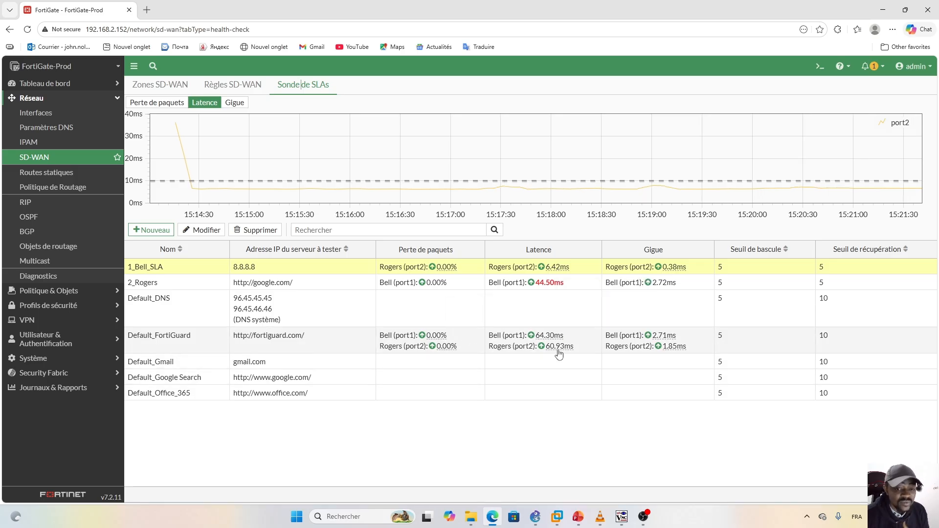
# Step: Switch to the PowerPoint training deck and review the Lab Environment title slide 124 and the Objectifs slide 125
pyautogui.click(578, 516)
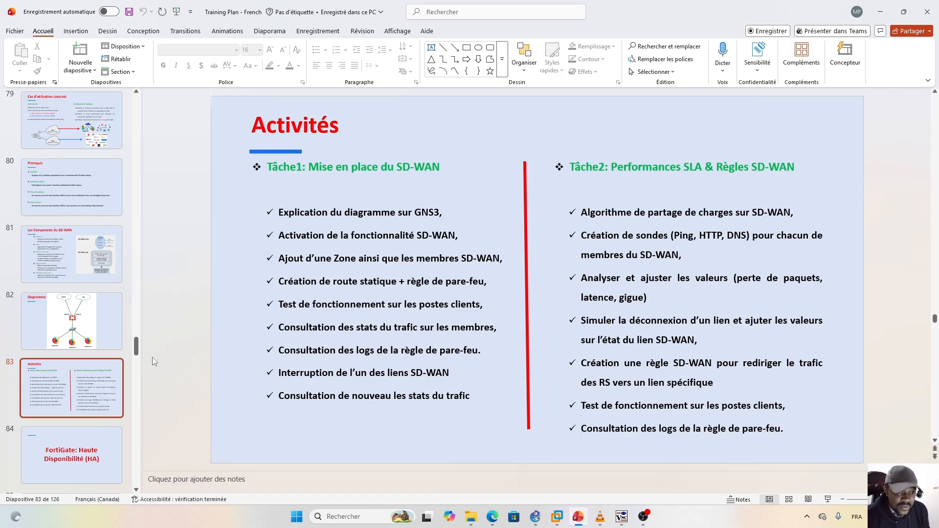
pyautogui.moveTo(136, 346); pyautogui.dragTo(136, 476)
pyautogui.click(87, 378)
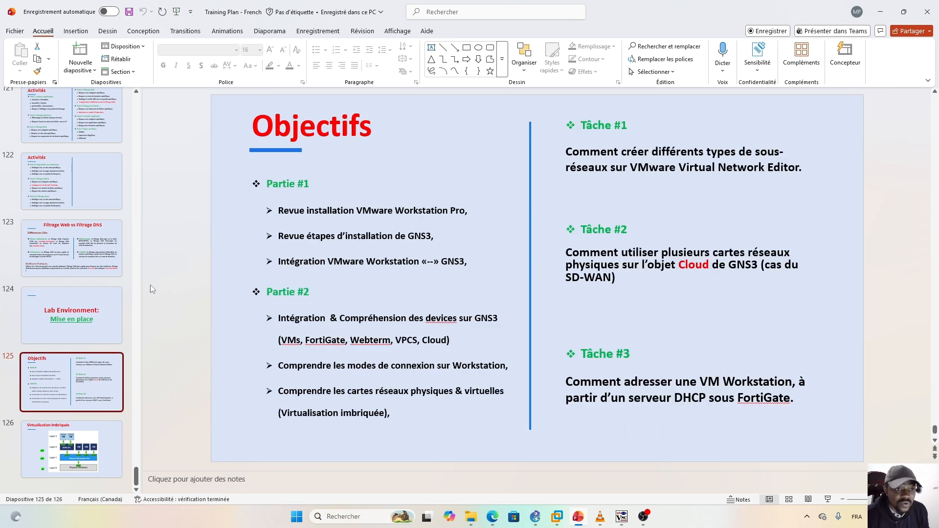
pyautogui.press('Up')
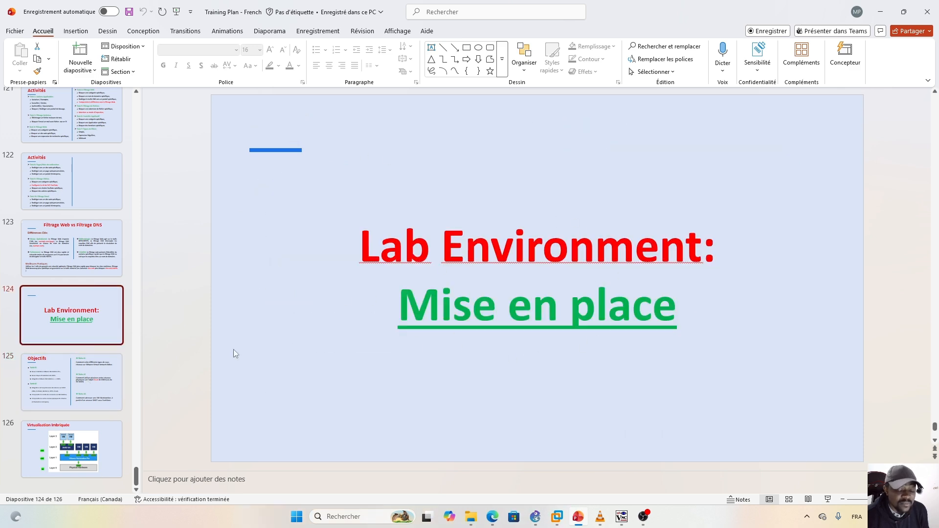
pyautogui.click(70, 380)
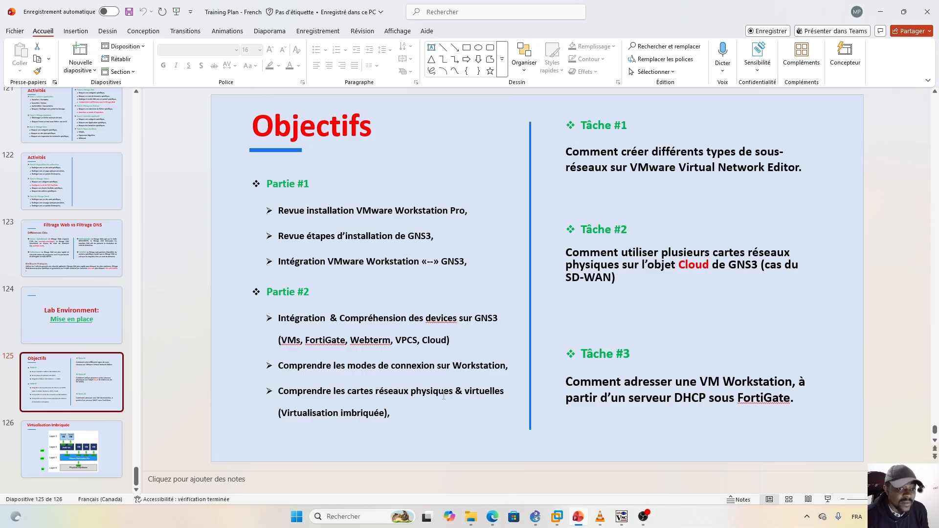